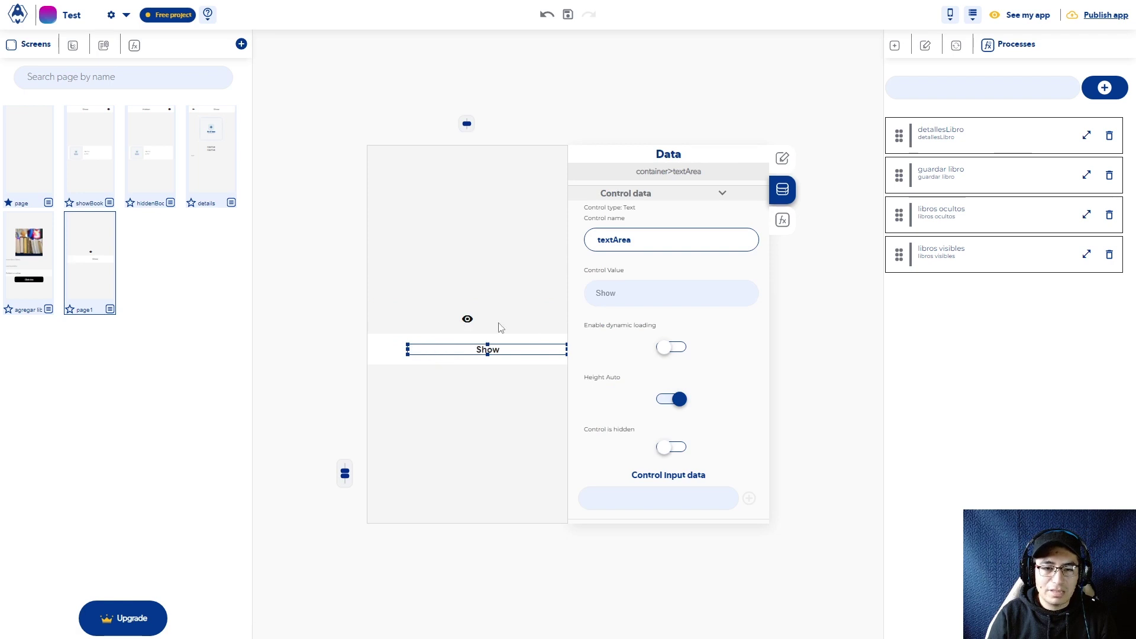
Replace the eye icon in page1's header with a left-pointing back arrow
left_click(423, 327)
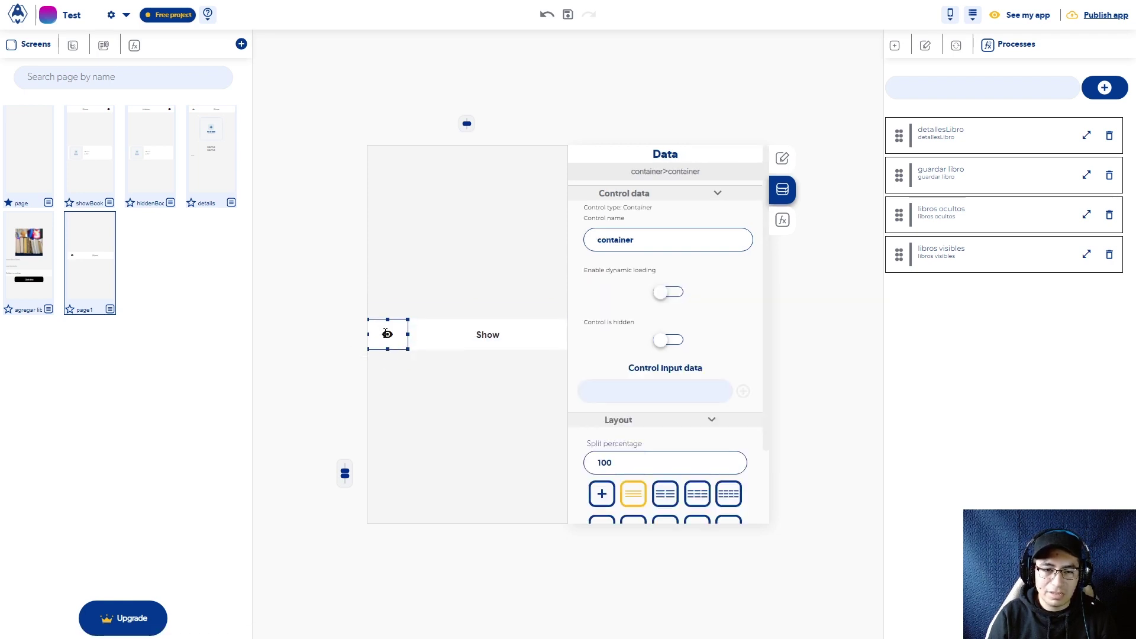
double_click(387, 334)
left_click(581, 383)
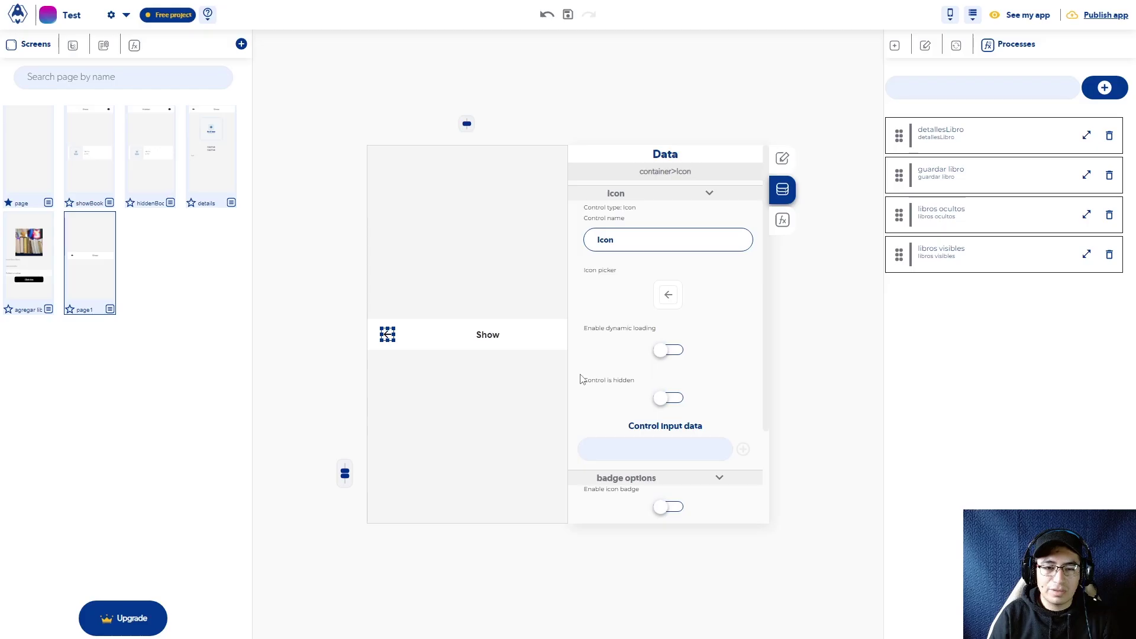
Change the header title text on page1 to "All books"
left_click(489, 332)
double_click(490, 332)
type("All")
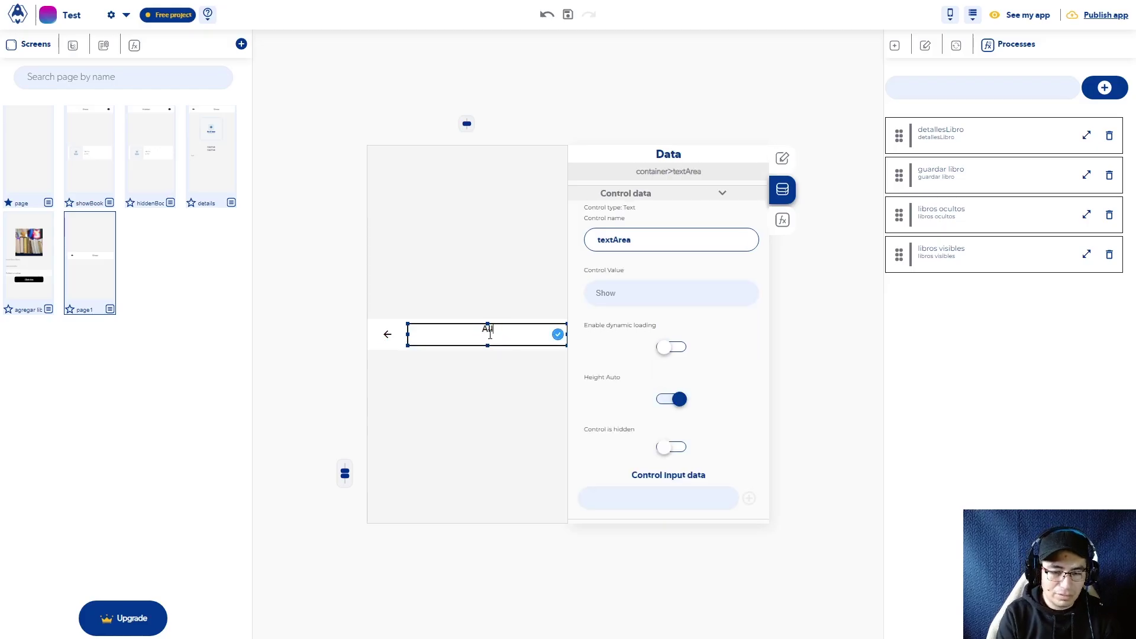
type(" booksd")
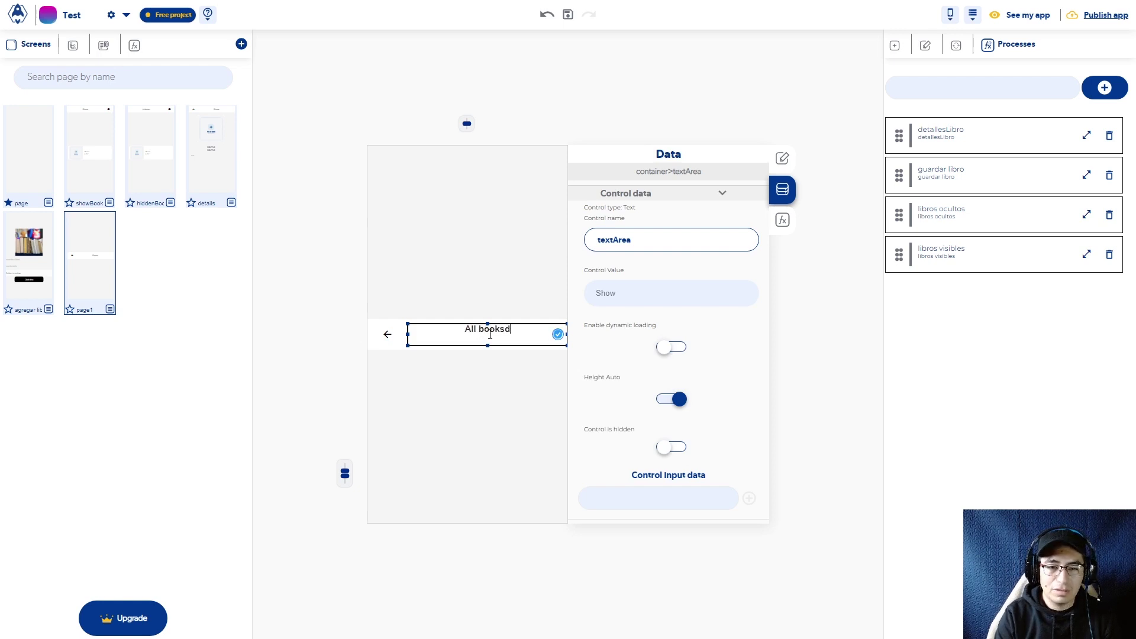
key("BackSpace")
left_click(557, 334)
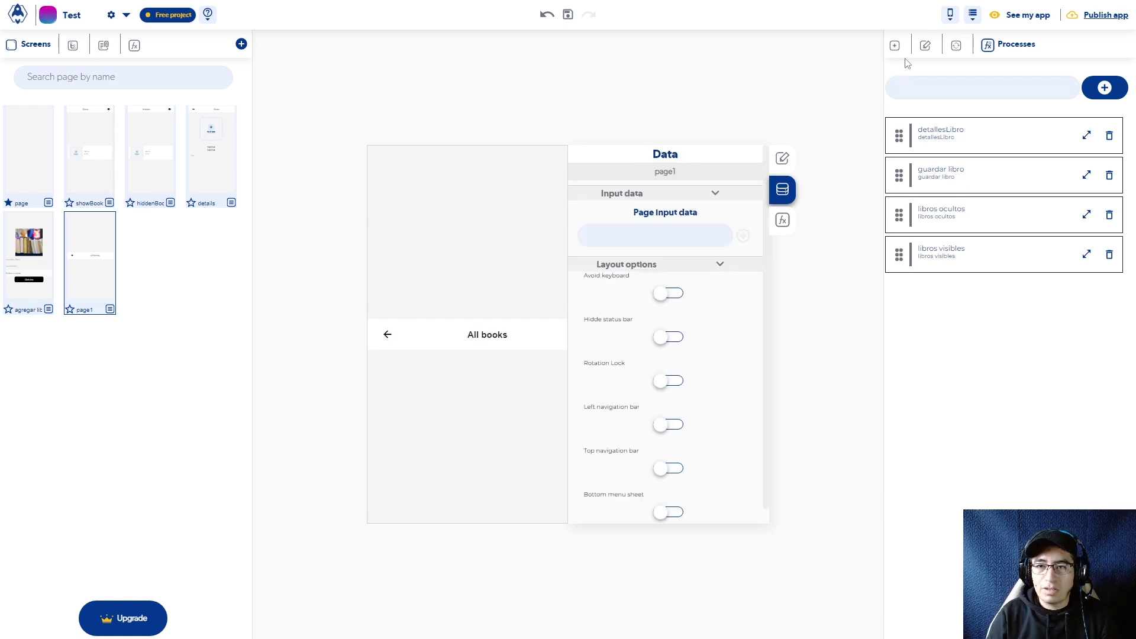
Insert a container below the page1 header and set its height to 92 percent
left_click_drag(925, 102, 398, 476)
left_click(782, 158)
left_click_drag(721, 423, 751, 426)
type("92")
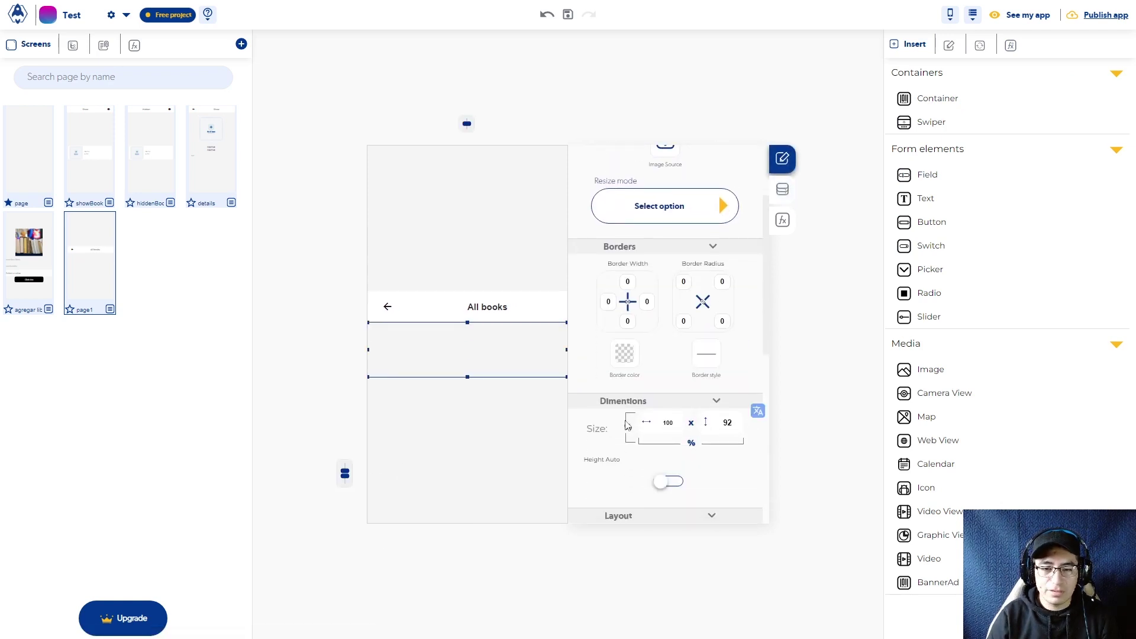
left_click(630, 427)
Remove the "libros ocultos" process from the onPress event of the back arrow's container
left_click(387, 166)
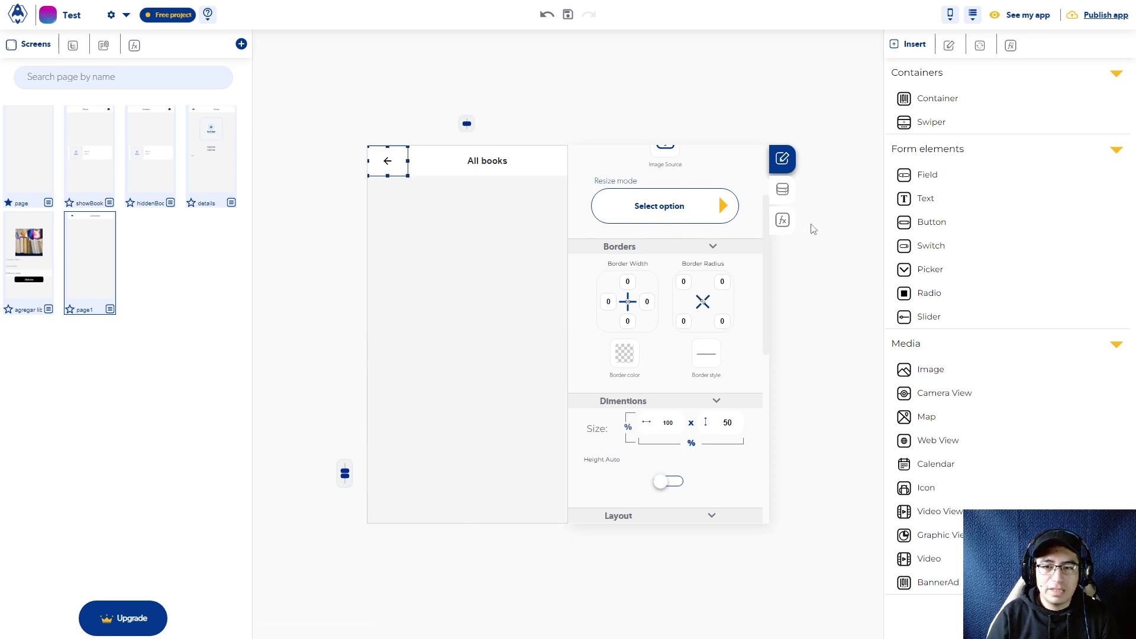
left_click(782, 222)
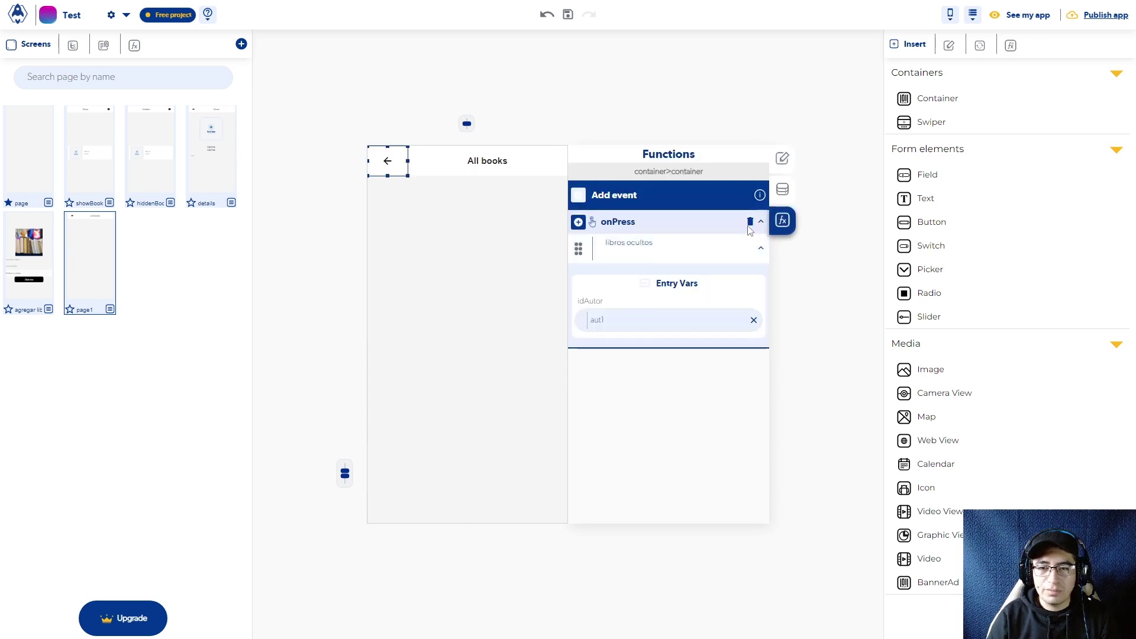
left_click(747, 252)
Add a Replace screen action to the back arrow container's onPress event, with "page" as the target screen
left_click(580, 235)
mouse_move(580, 474)
scroll(613, 484, "down", 1)
left_click(628, 517)
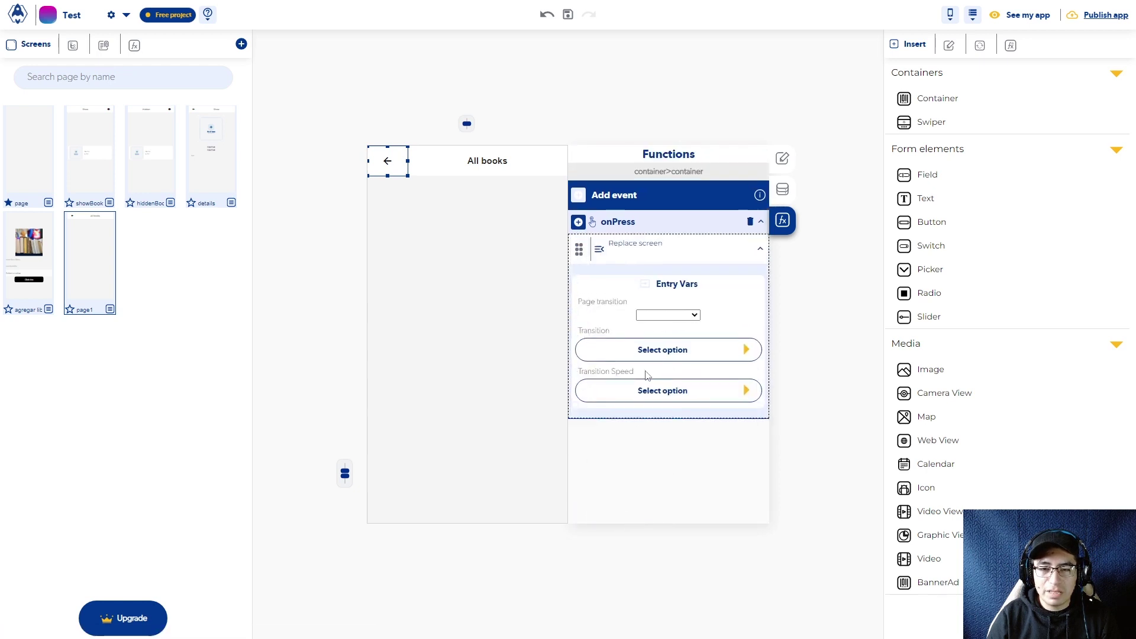
left_click(670, 315)
left_click(658, 371)
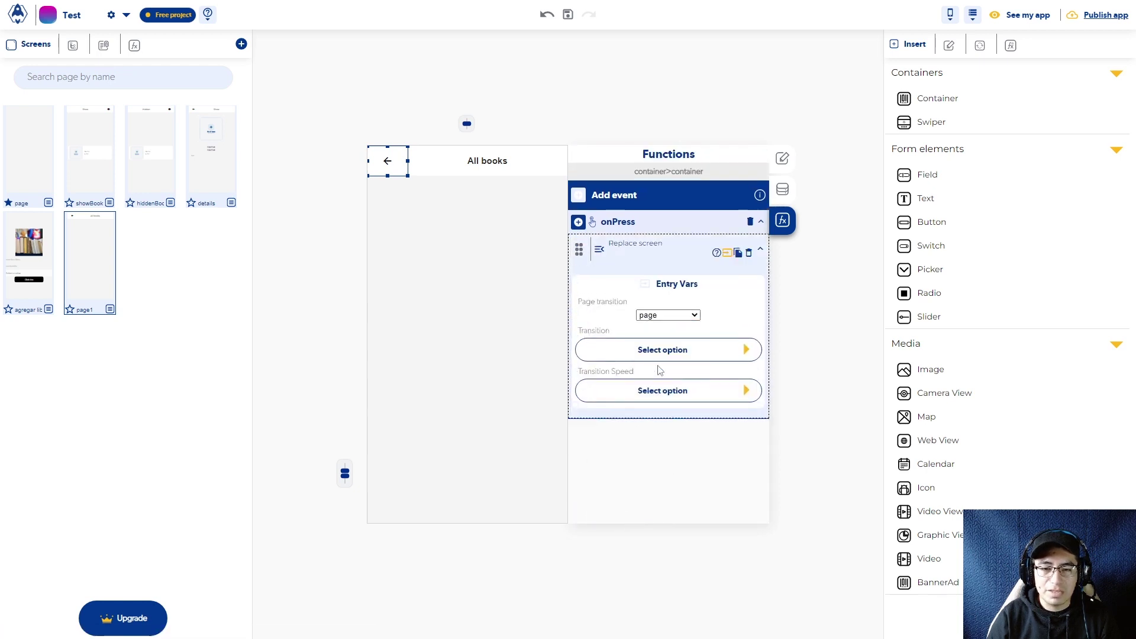
left_click(32, 163)
left_click(88, 165)
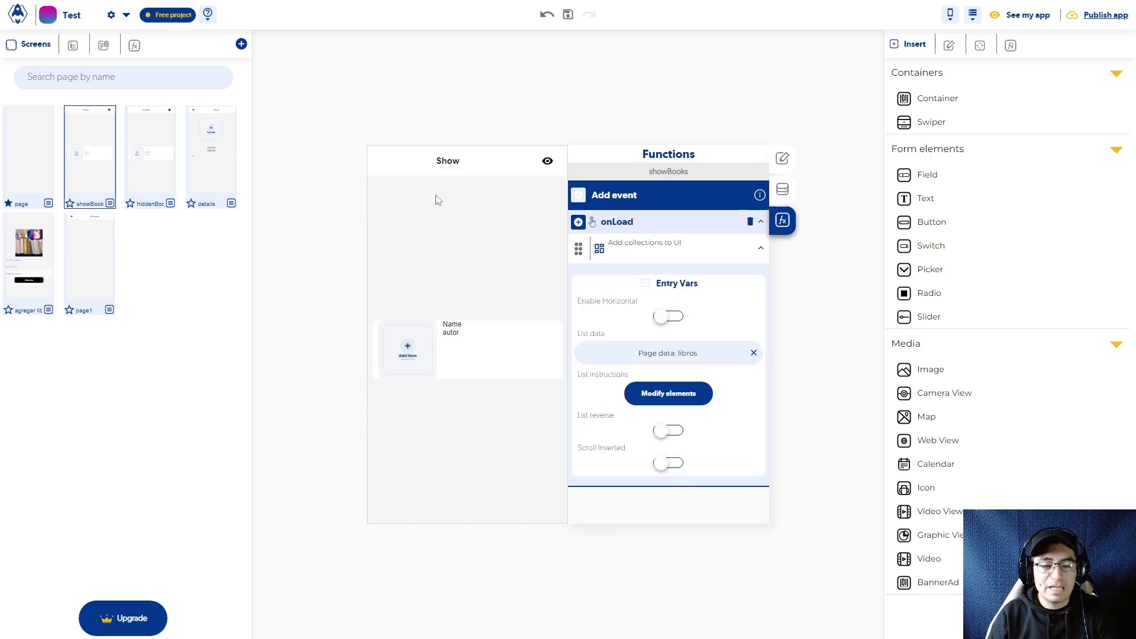
Add the page input data variables "type" and "dataBook" to page1
left_click(103, 248)
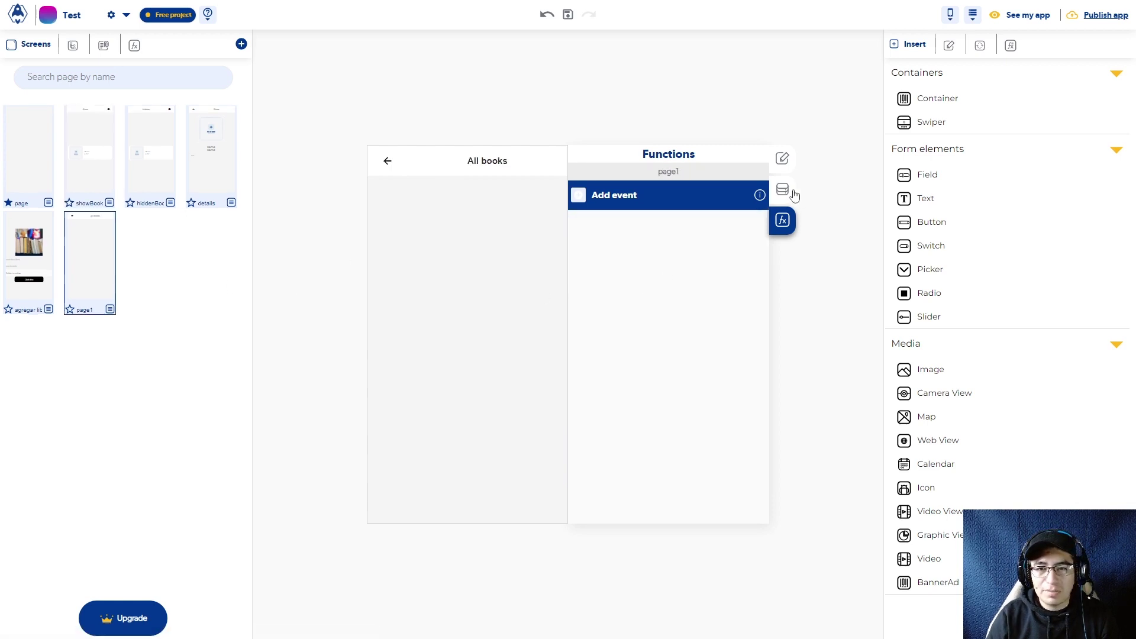
left_click(782, 189)
left_click(646, 233)
type("type")
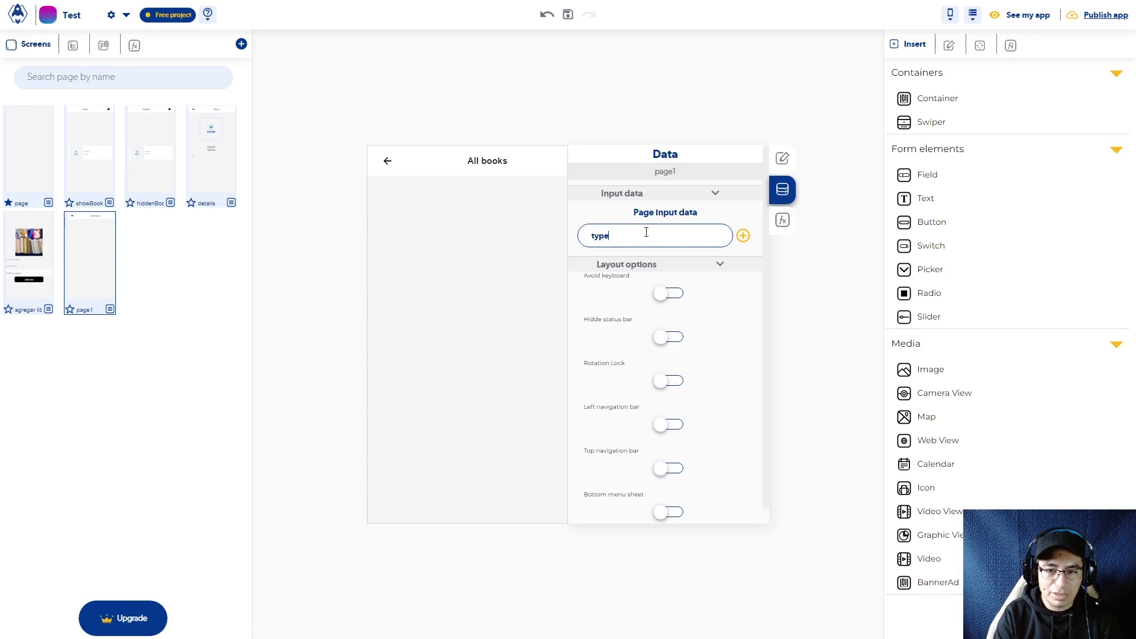
left_click(743, 236)
type("dataBook")
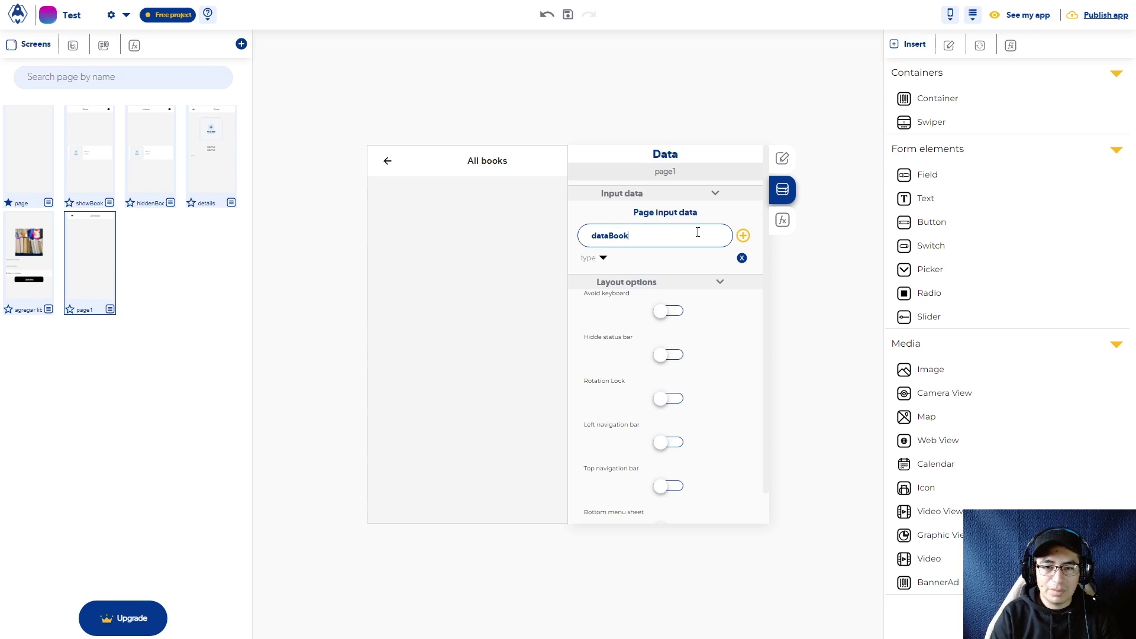
left_click(743, 235)
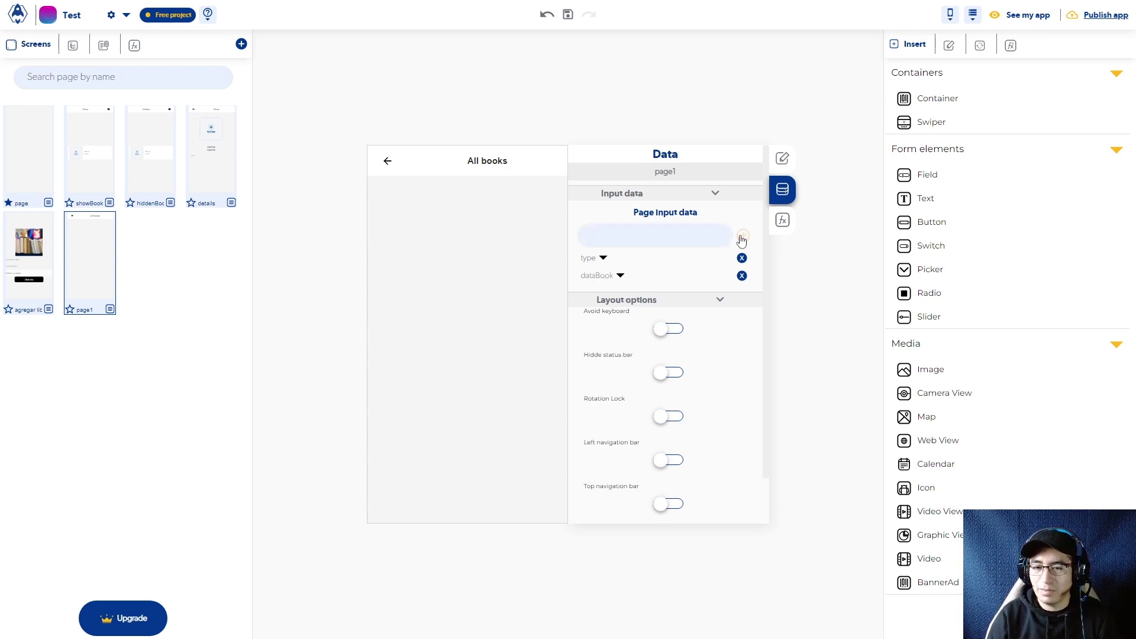
Create a new app process with "showAllMyBooksToCategory" as both its function name and description
left_click(1010, 45)
left_click(1104, 89)
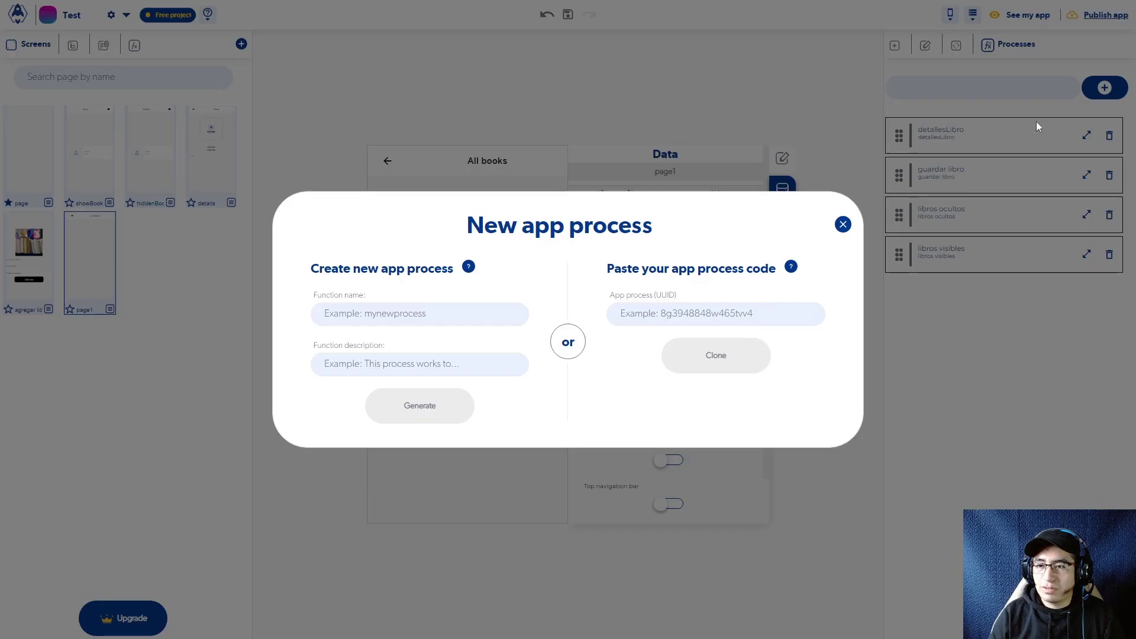
left_click(459, 311)
type("show")
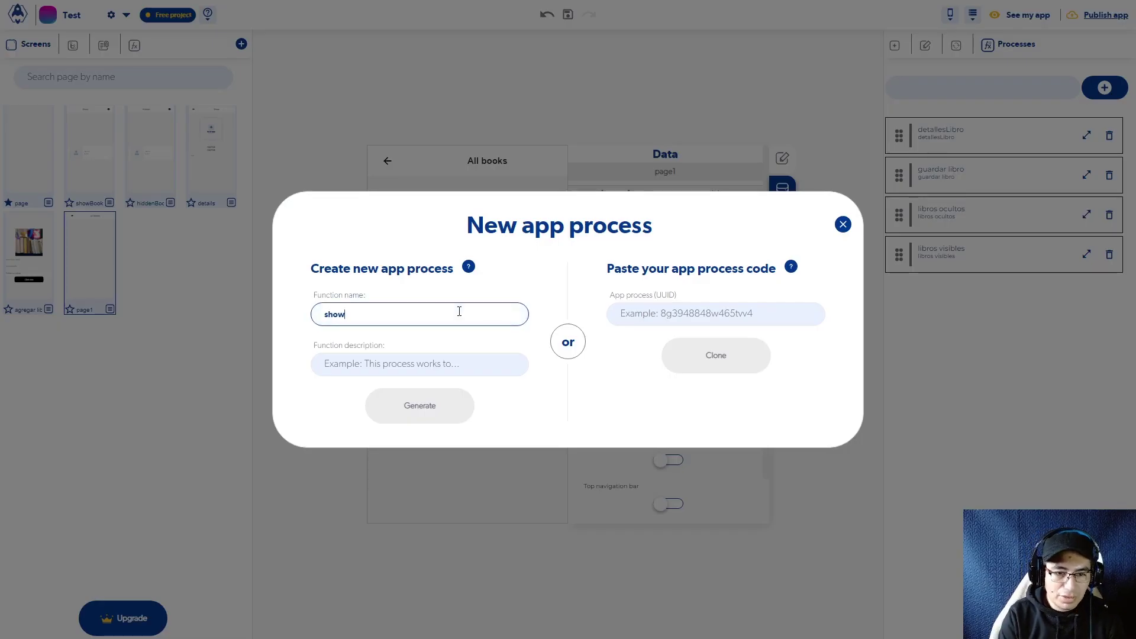
type("AllMyBooks")
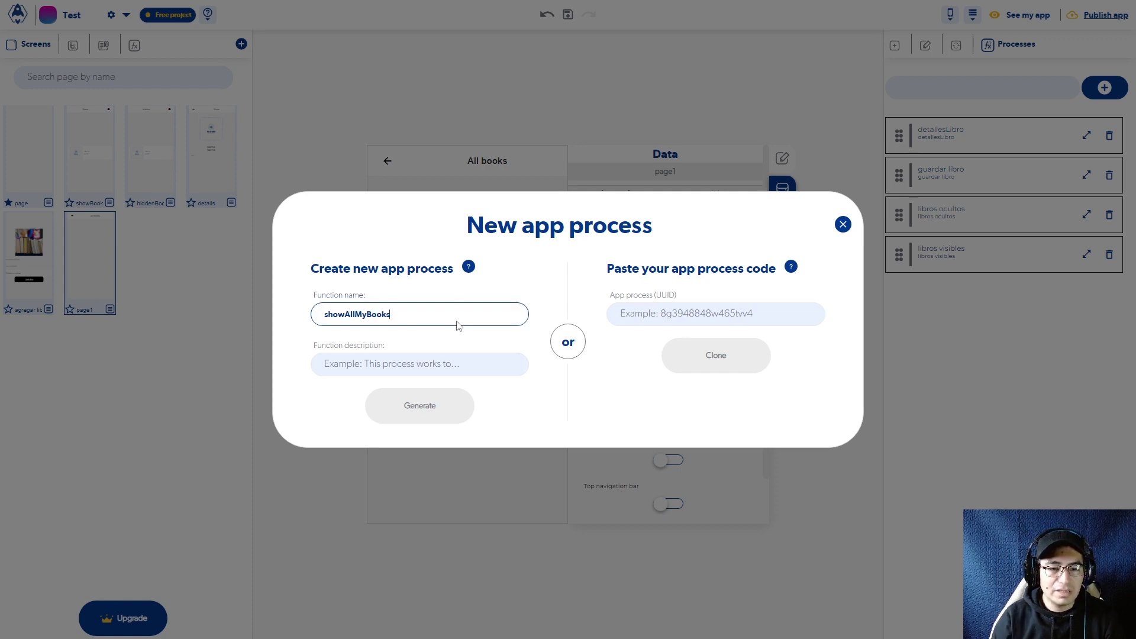
type("ToCategory")
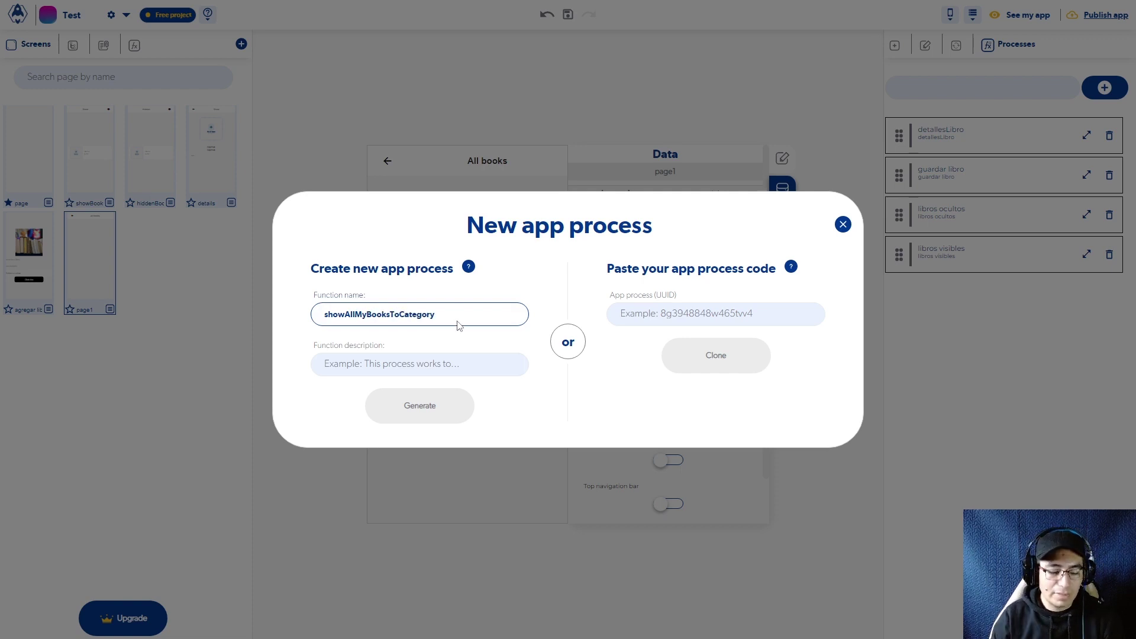
key("ctrl+a")
key("ctrl+c")
left_click(447, 362)
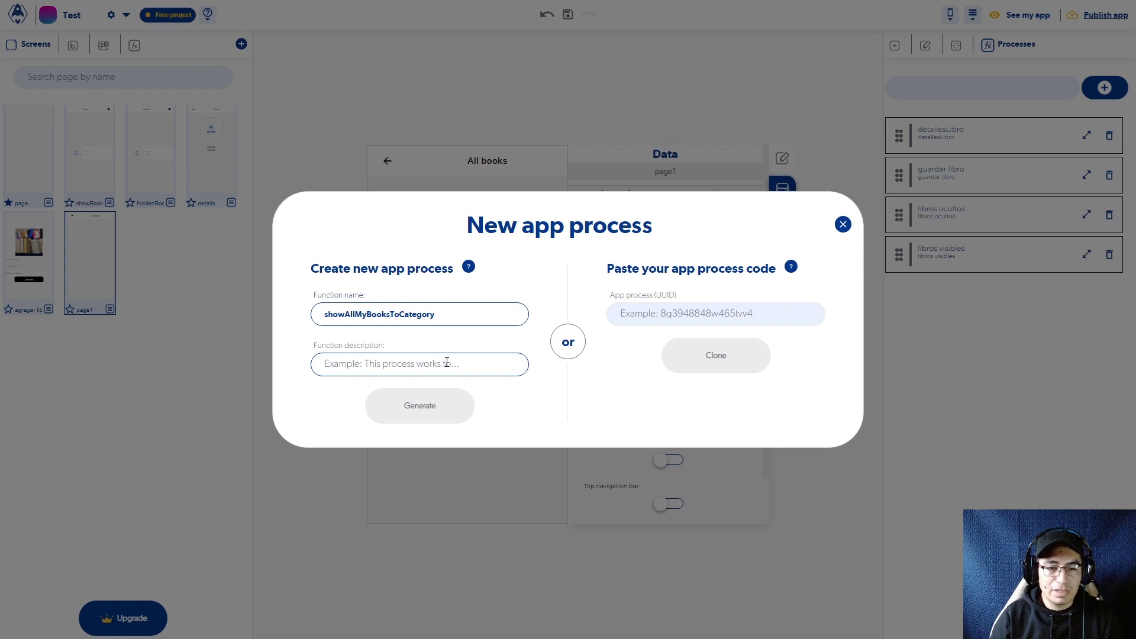
key("ctrl+v")
key("Return")
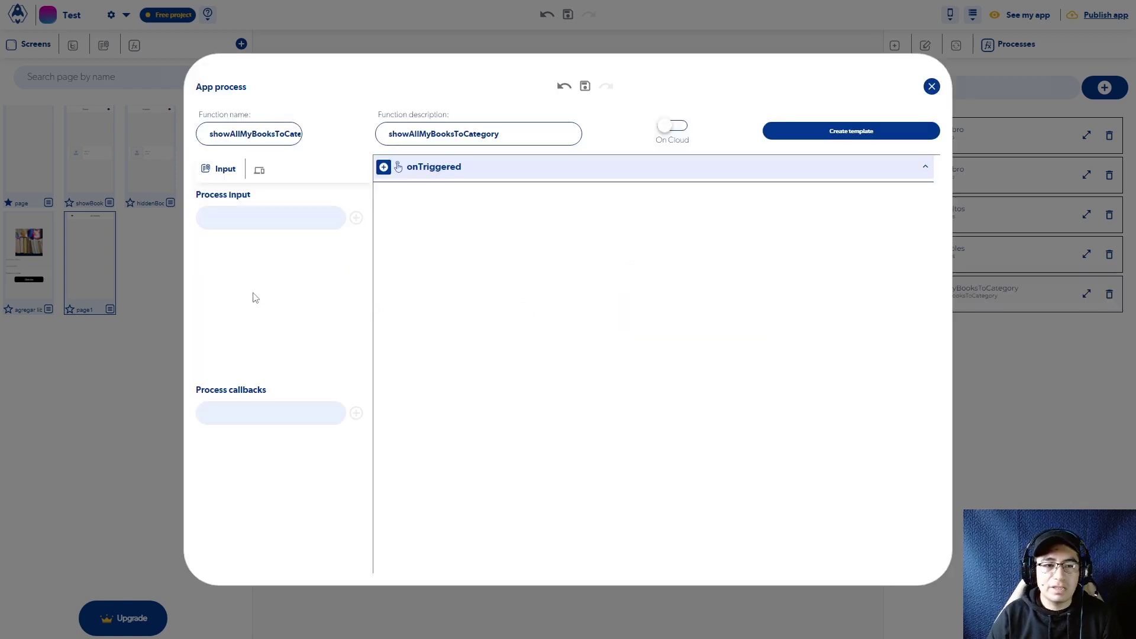
Add "type" and "idUser" as process inputs of showAllMyBooksToCategory
left_click(257, 228)
type("type")
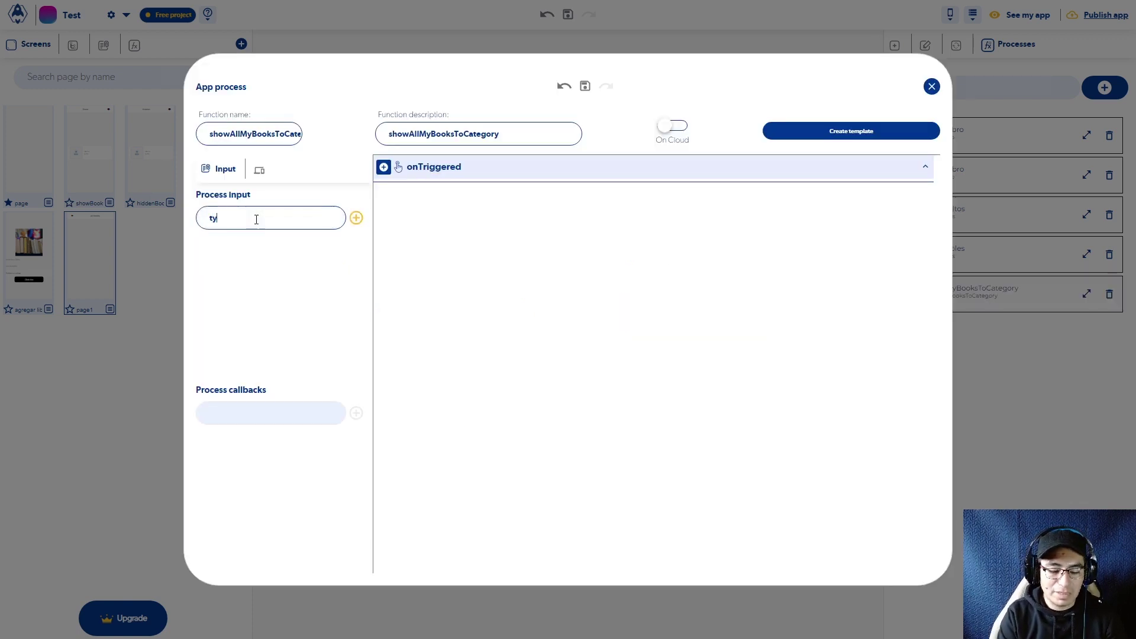
left_click(355, 218)
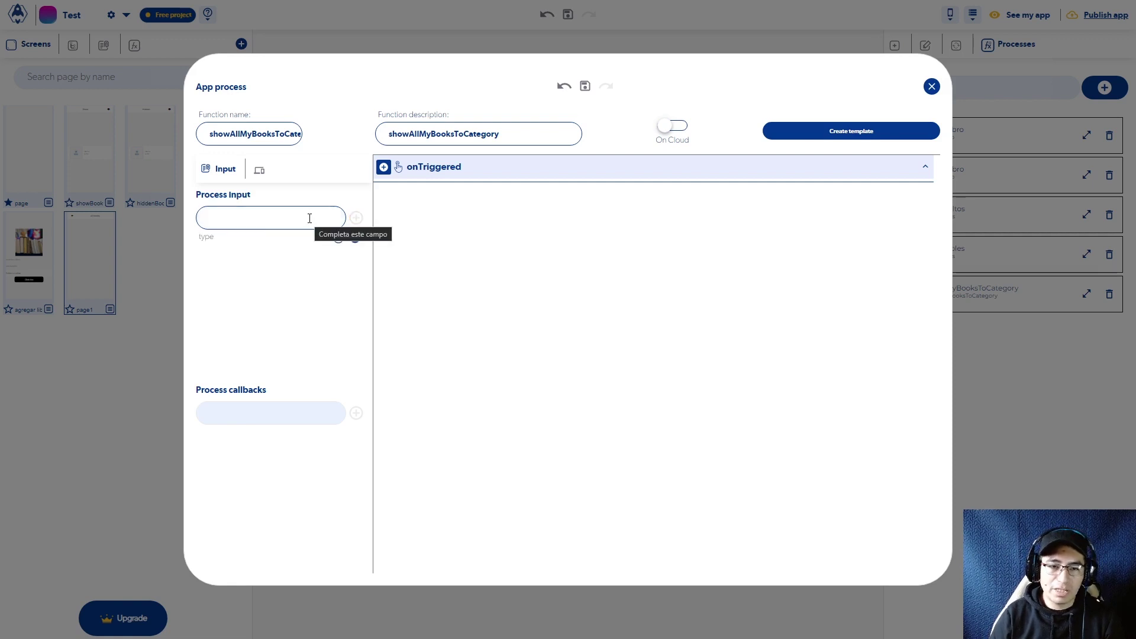
type("id")
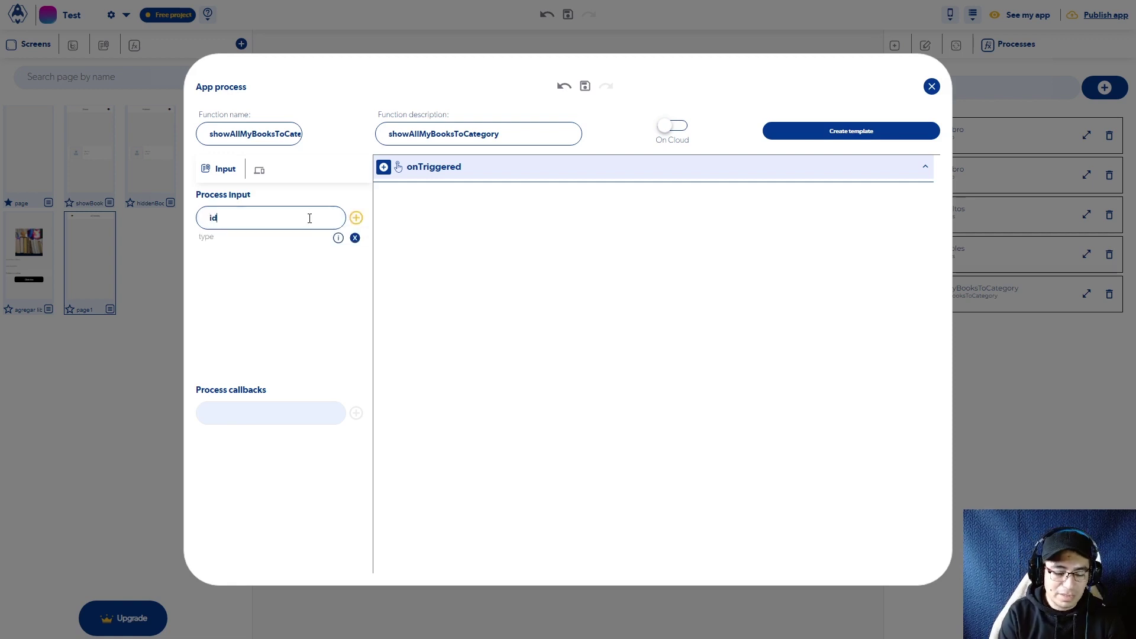
type("User")
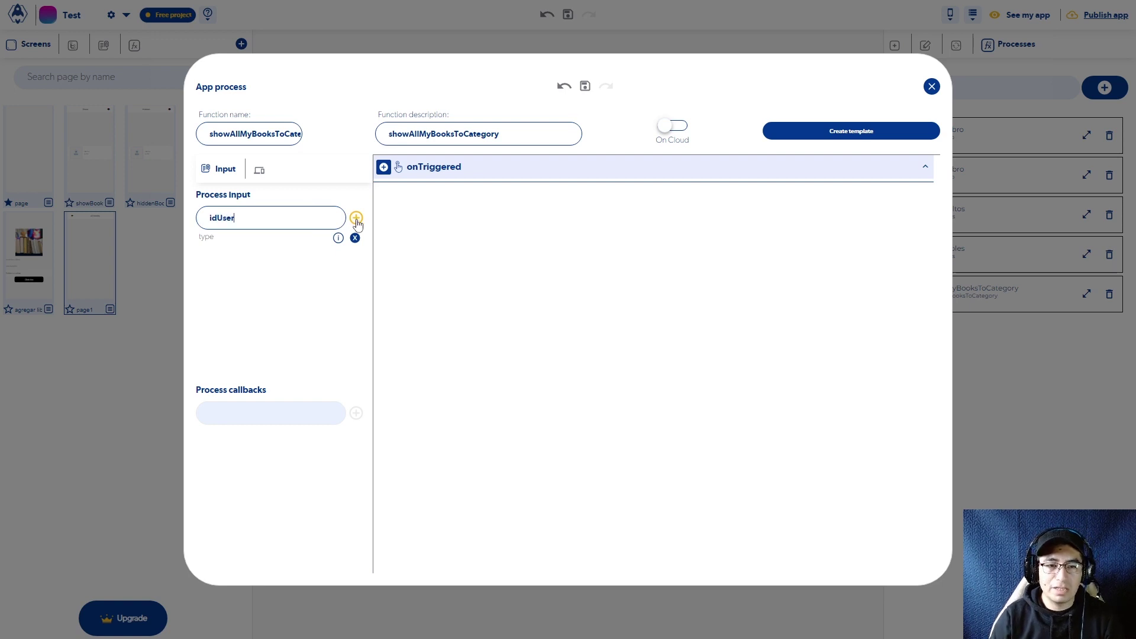
left_click(355, 218)
Add a process callback named "books" to showAllMyBooksToCategory
left_click(271, 413)
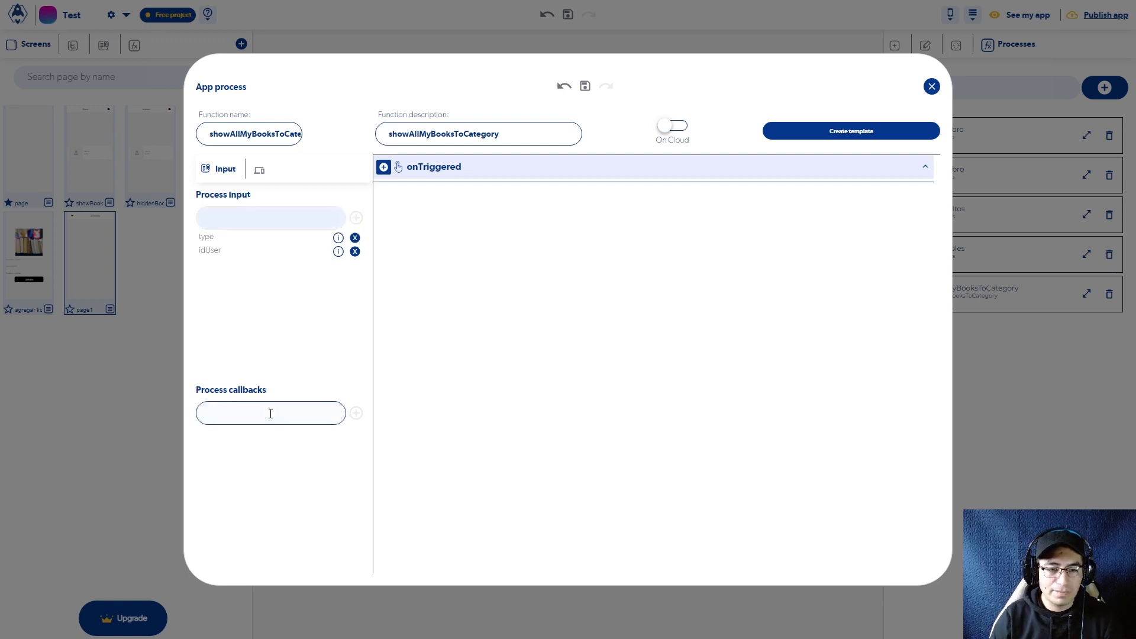
type("booksd")
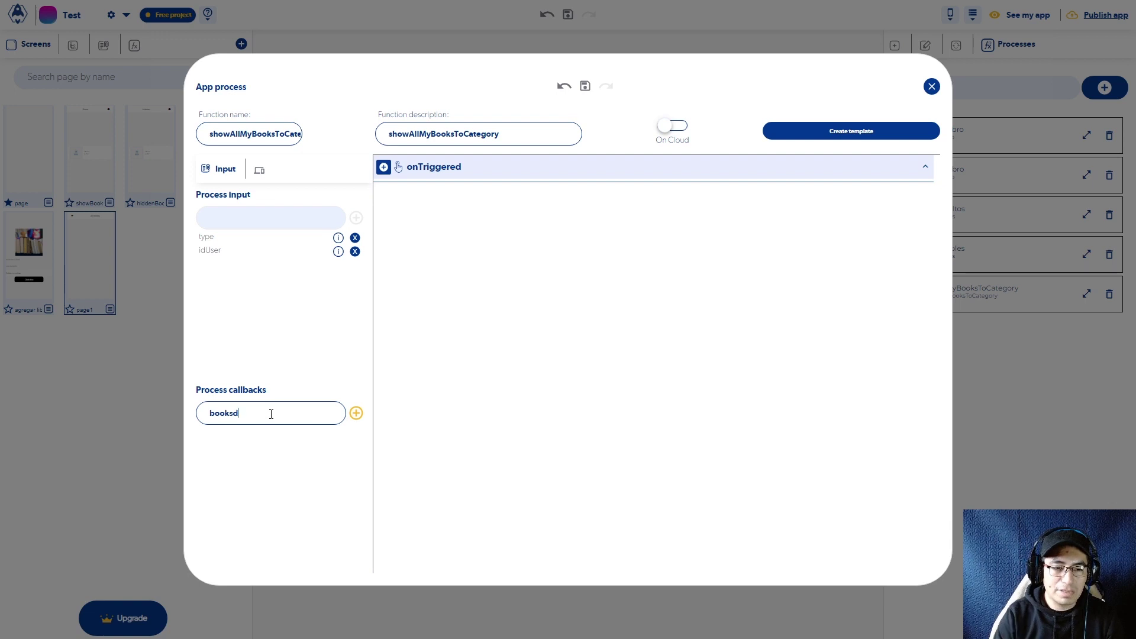
left_click(355, 413)
Add a Conditional to the process's onTriggered event and set Value A to the process input "type"
left_click(384, 167)
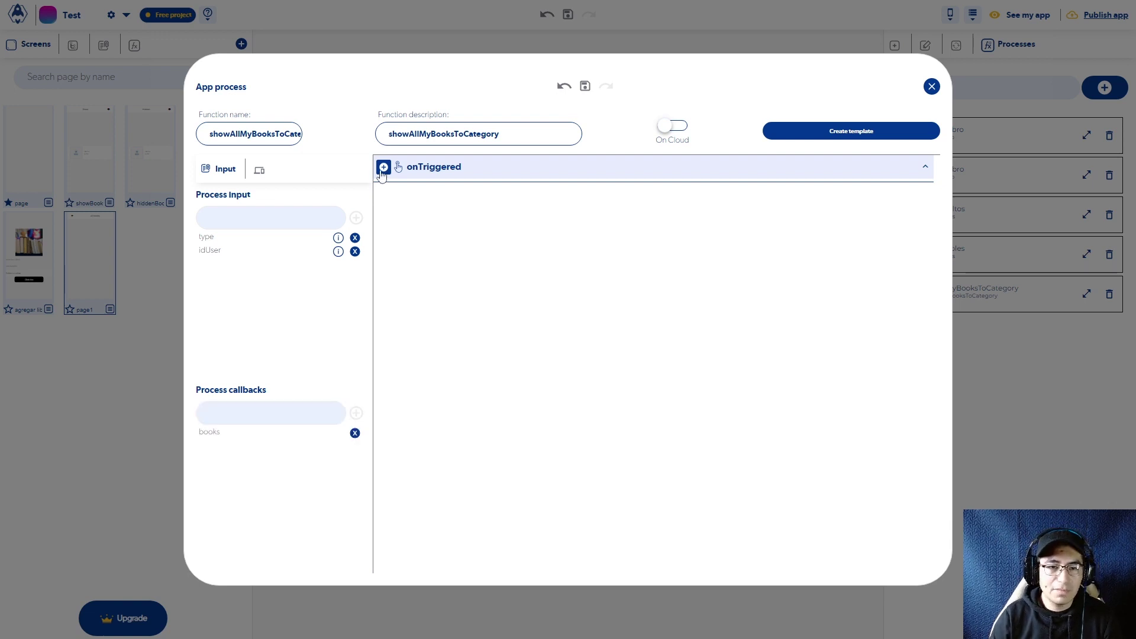
mouse_move(388, 292)
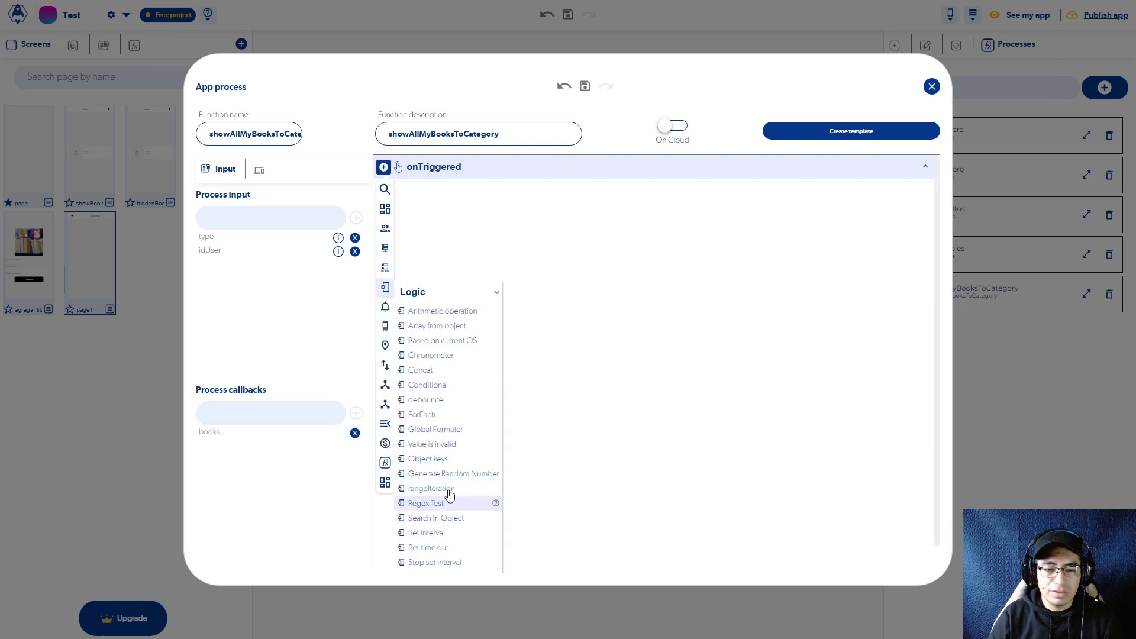
left_click(436, 444)
left_click(901, 306)
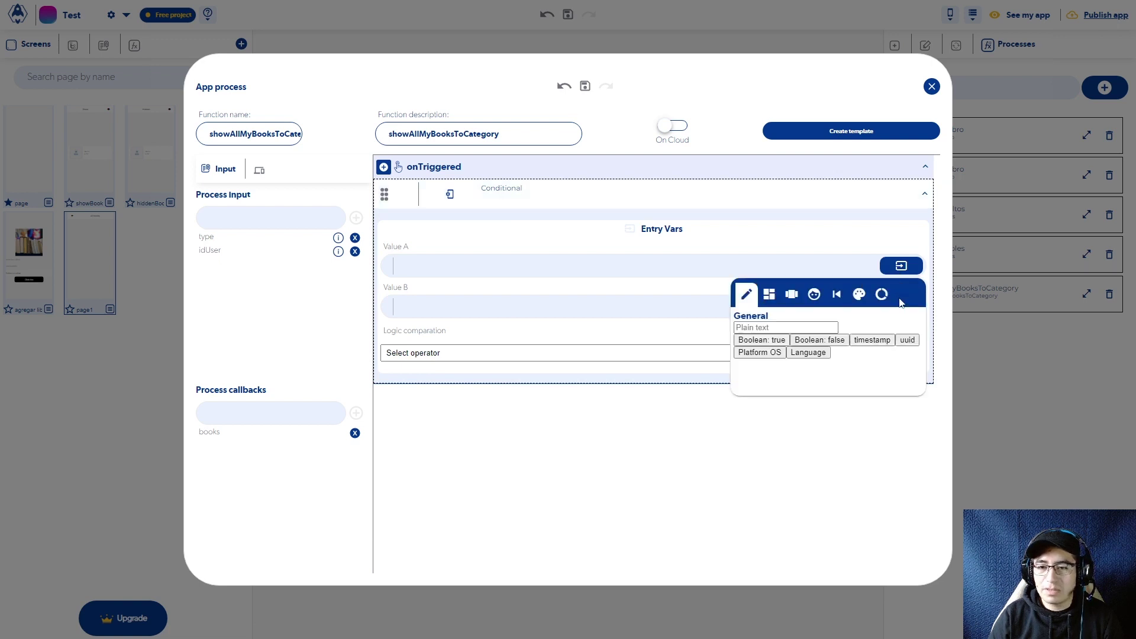
left_click(899, 294)
left_click(798, 342)
left_click(781, 367)
left_click(781, 360)
left_click(769, 382)
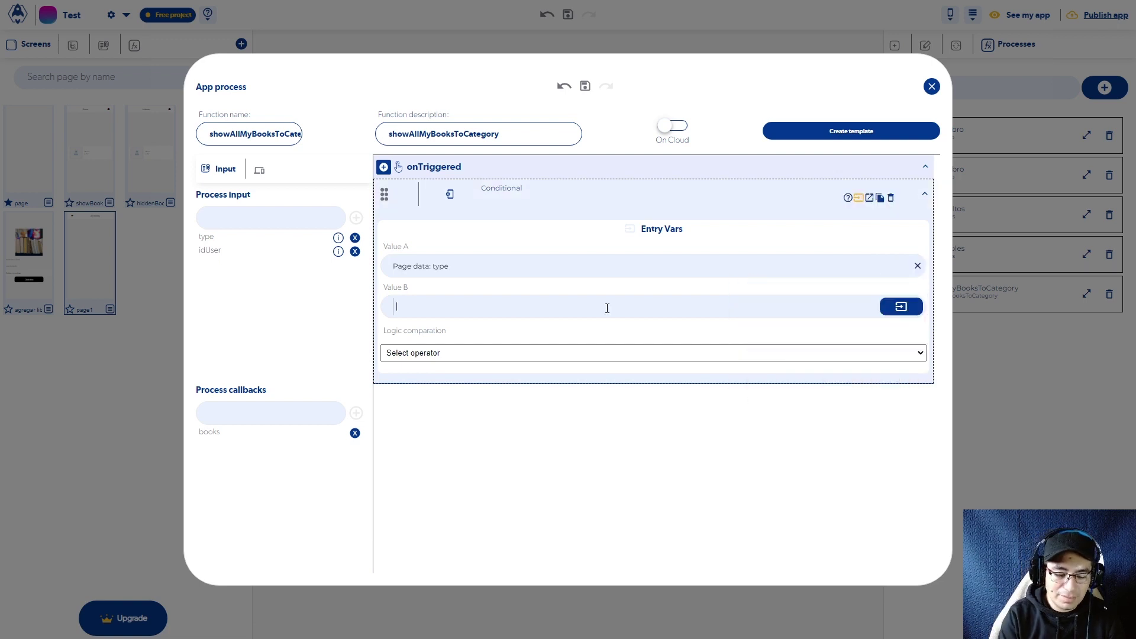
Set the Conditional's Value B to "publicados" and its logic comparison to ==
left_click(607, 307)
type("publicados")
left_click(532, 352)
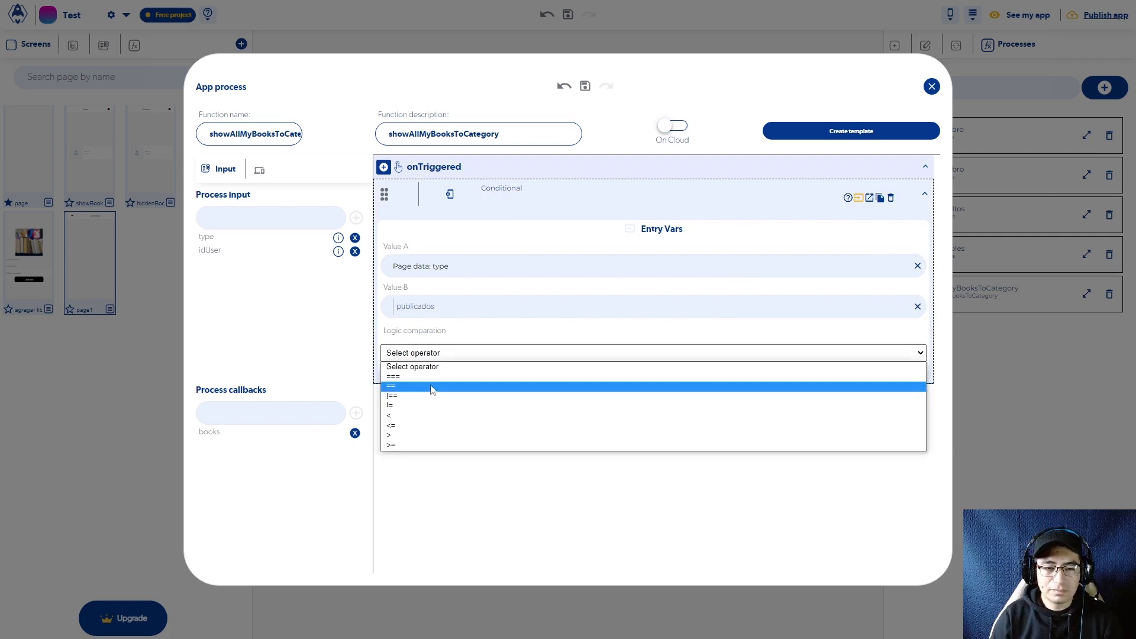
left_click(434, 389)
Add a Get database data action to the Conditional's "Is true" callback
left_click(869, 198)
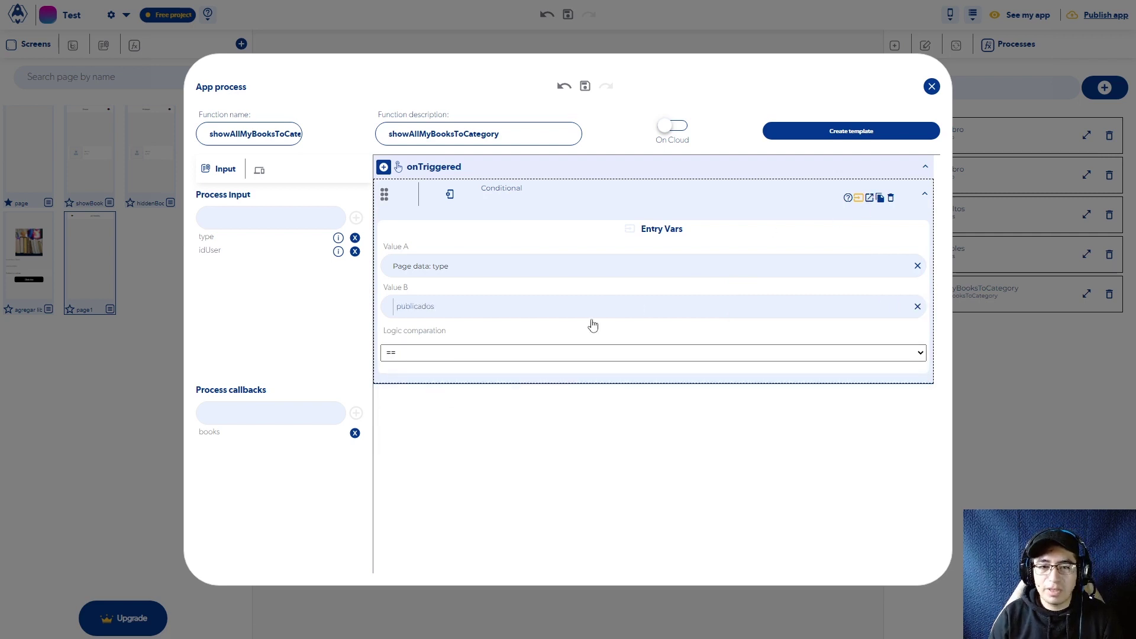
left_click(391, 279)
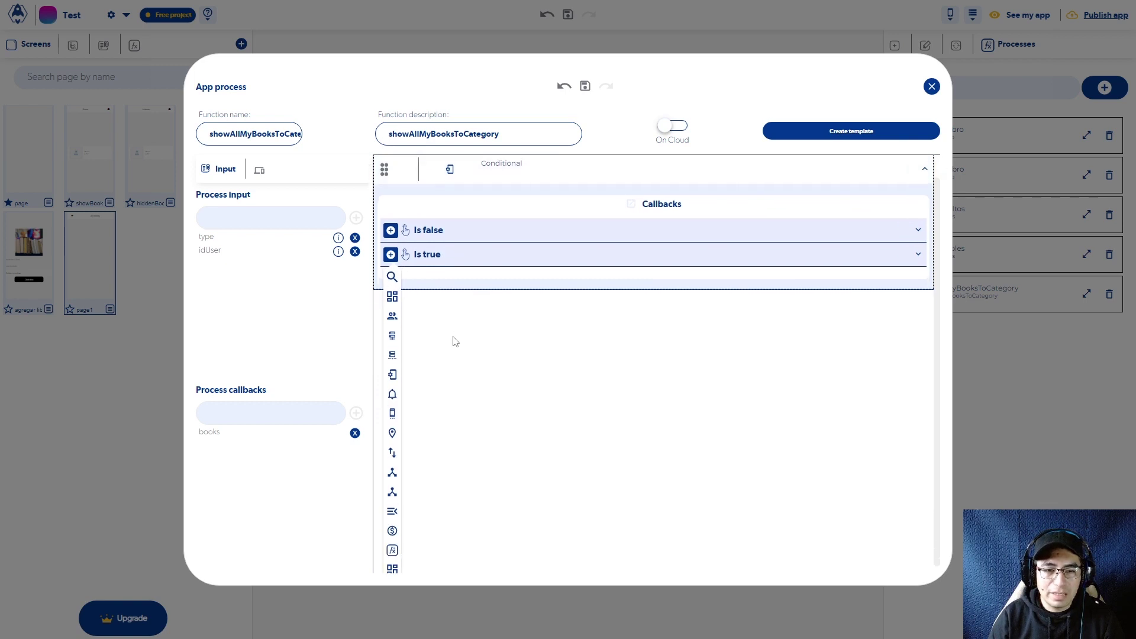
left_click(392, 328)
left_click(445, 368)
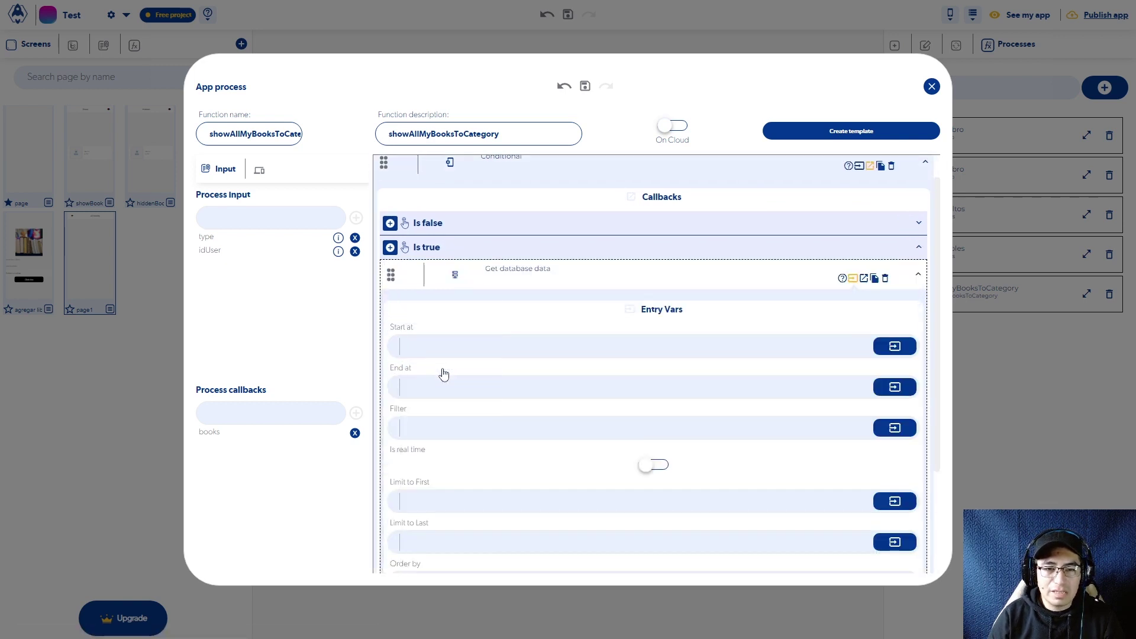
Open the Get database data action's database editor and examine the fields and records of the librosOcultos and librosVisibles collections
scroll(660, 563, "down", 3)
left_click(637, 489)
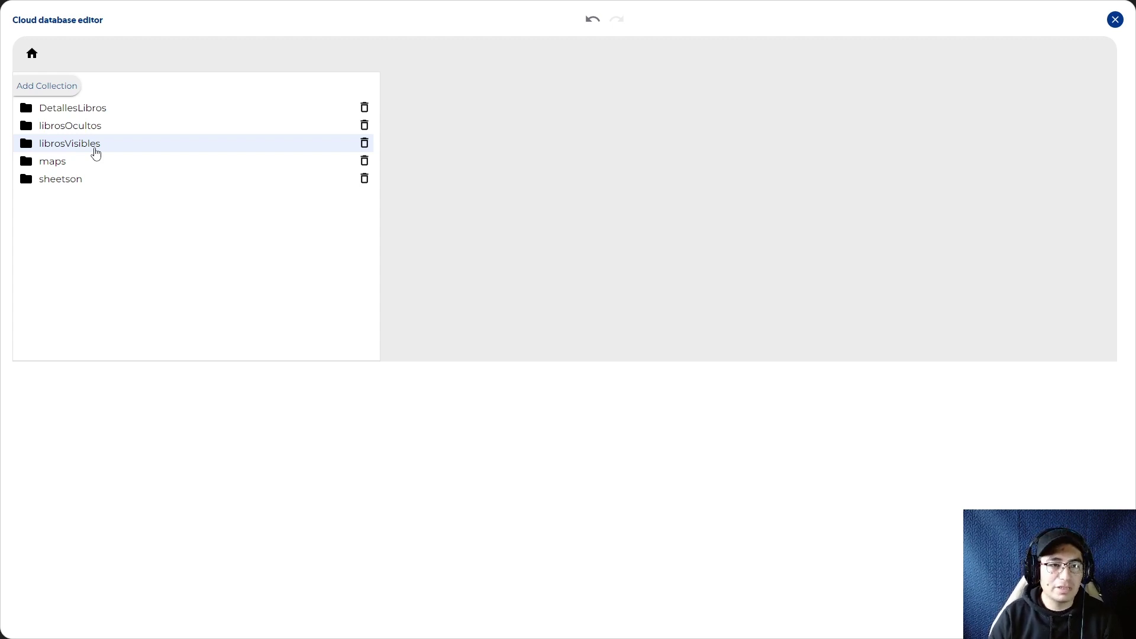
left_click(96, 148)
left_click(96, 132)
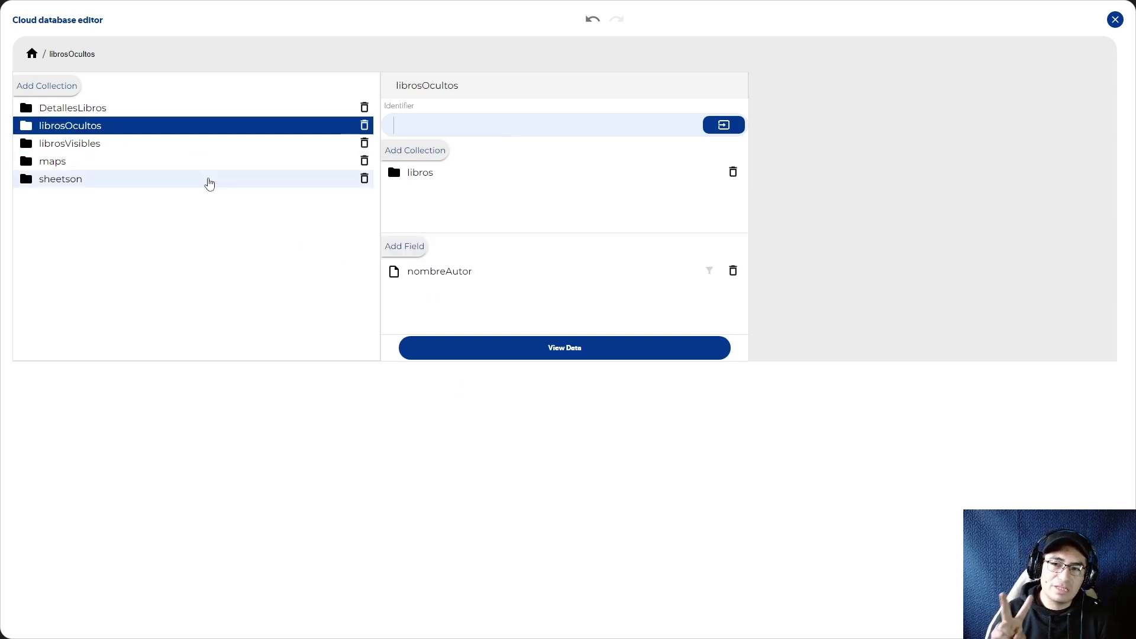
left_click(171, 151)
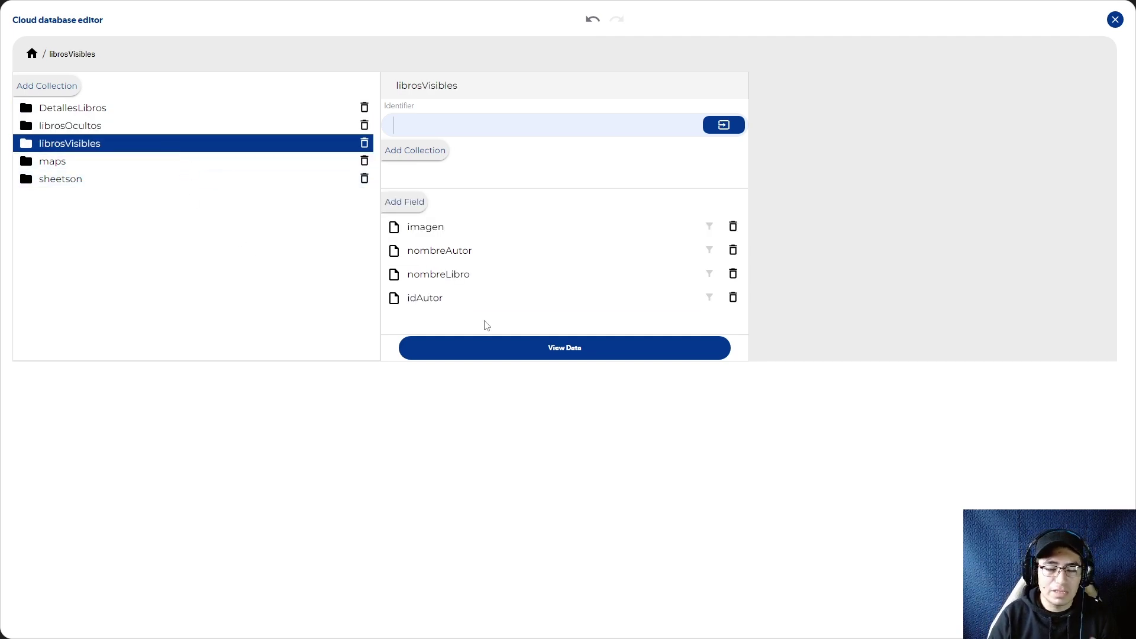
left_click_drag(409, 299, 443, 299)
left_click(573, 350)
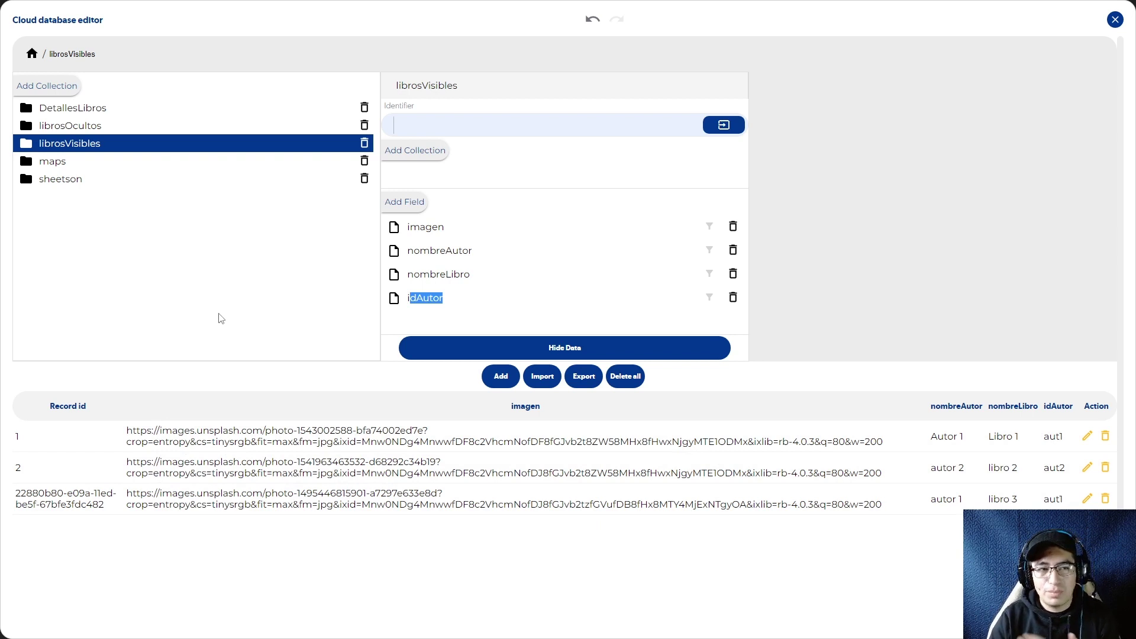
left_click(207, 125)
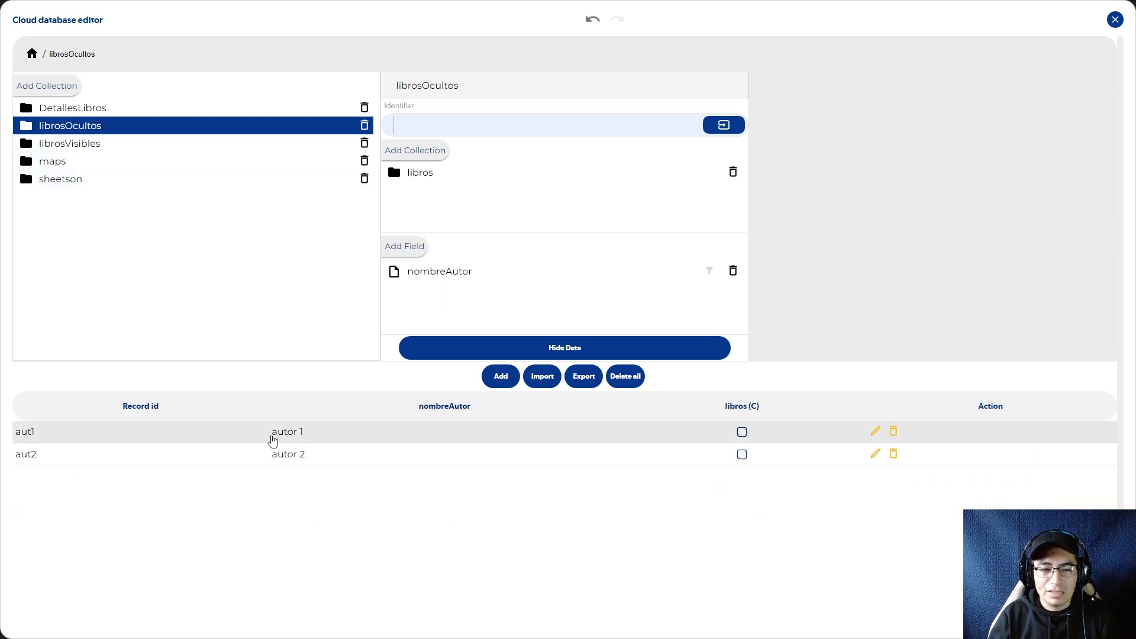
left_click(175, 145)
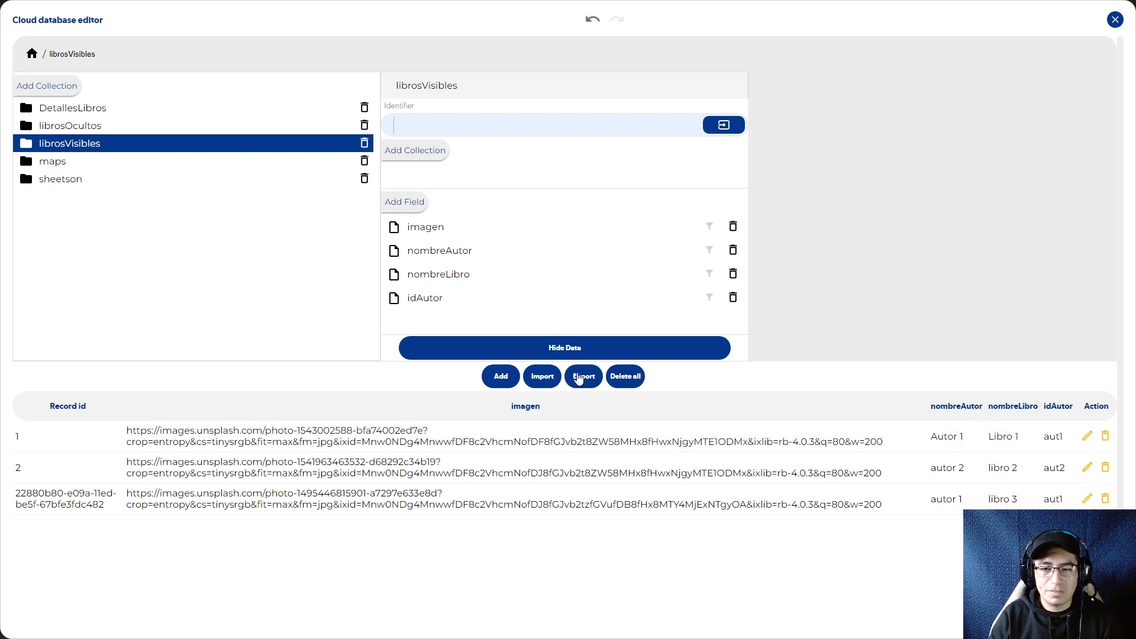
Add a root database collection named librosVisiblesPorAutor and open it
left_click(56, 87)
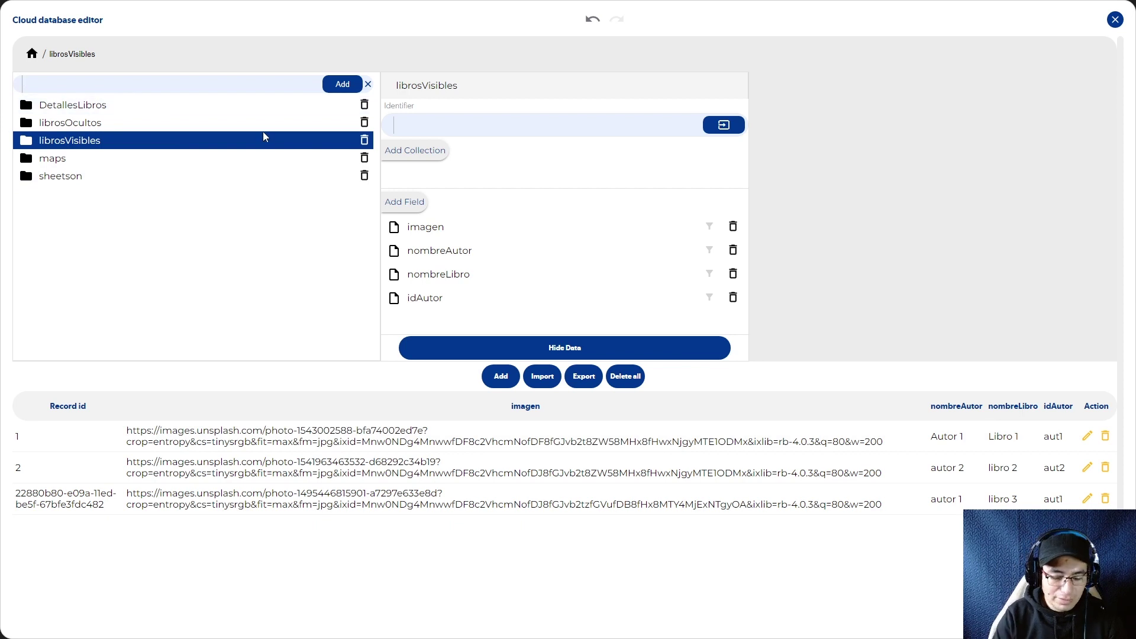
type("librosVisiblesPorAutor")
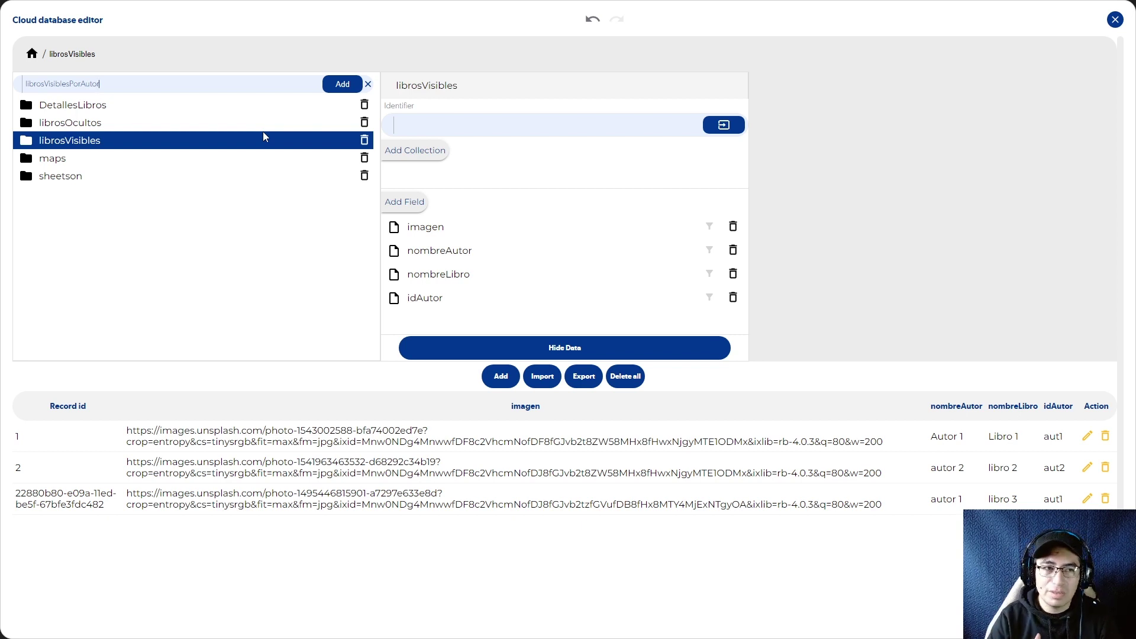
left_click(343, 84)
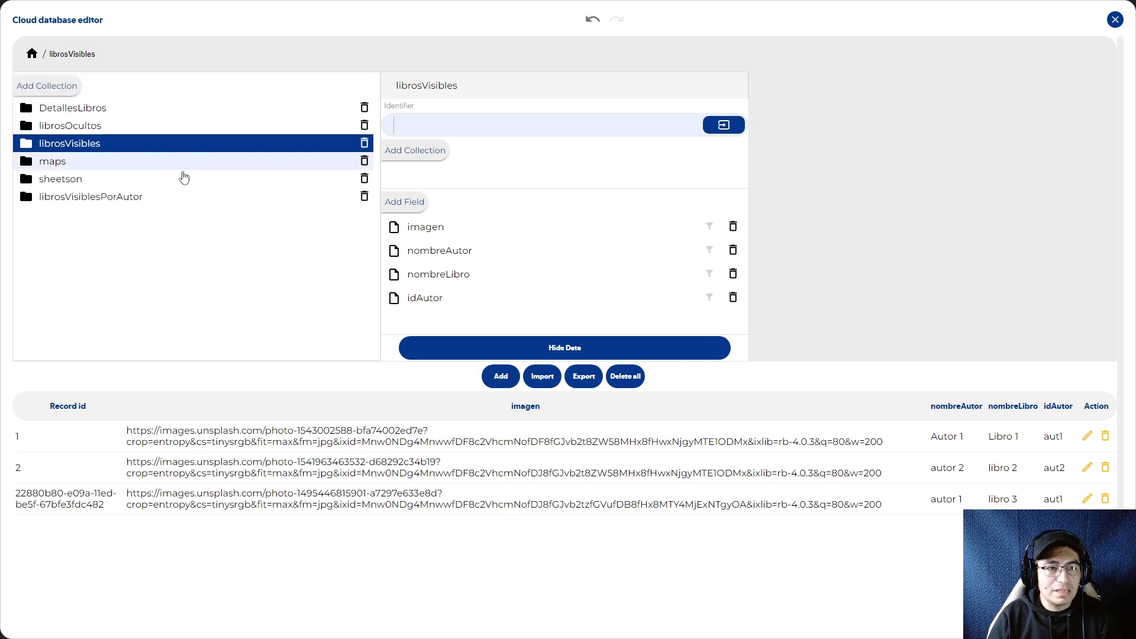
left_click(137, 202)
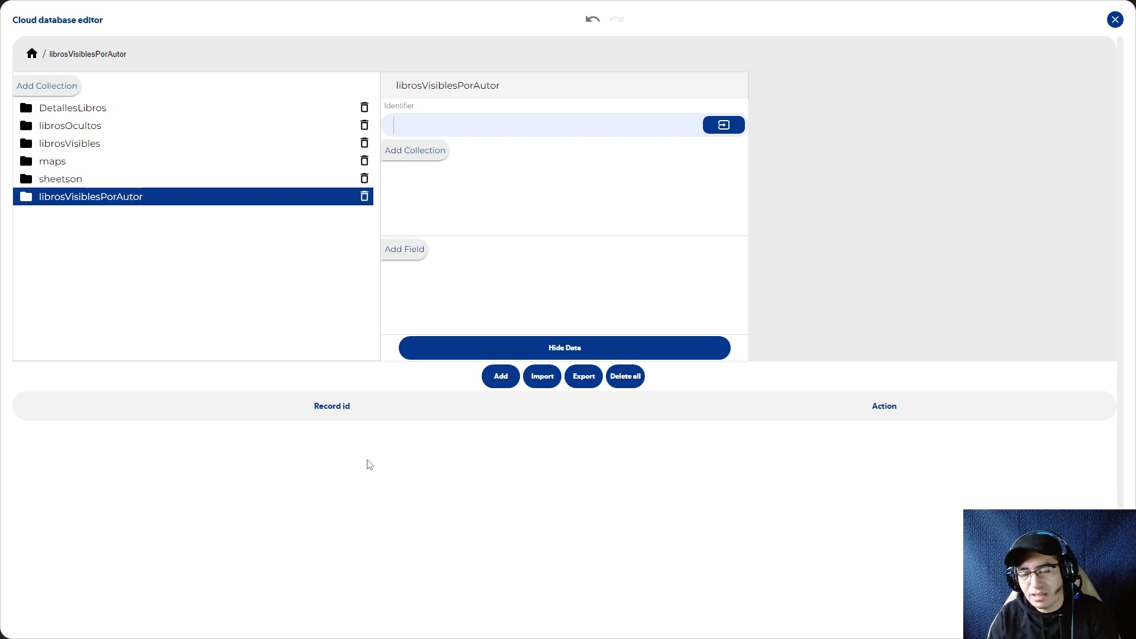
Add a nombreAutor field to the librosVisiblesPorAutor collection
left_click(83, 143)
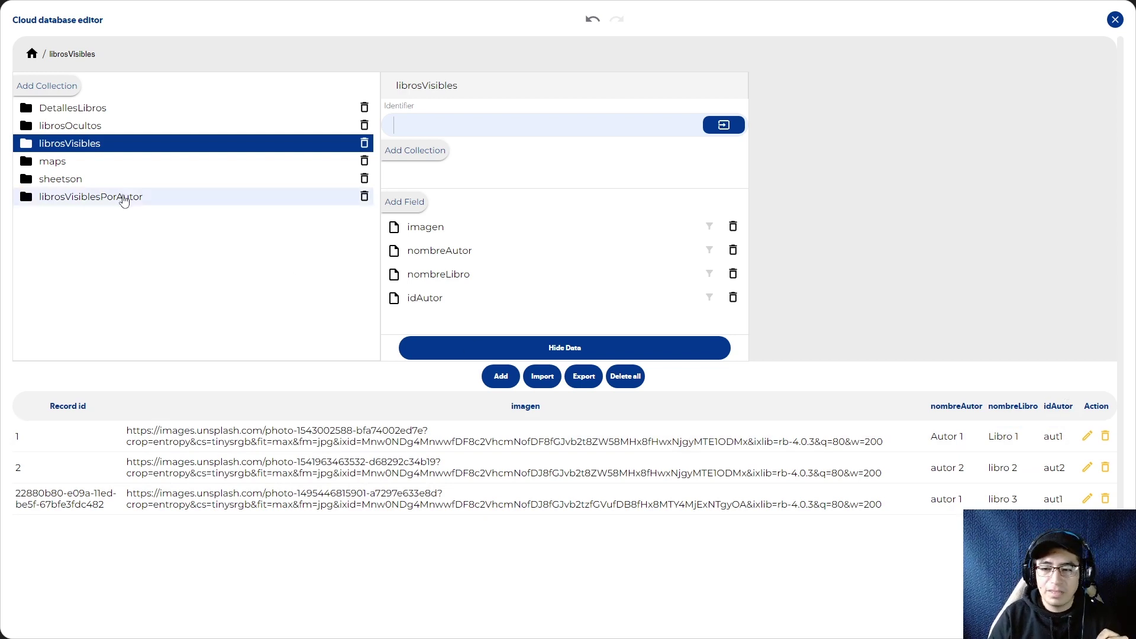
left_click(331, 197)
left_click(393, 251)
type("nombreAu")
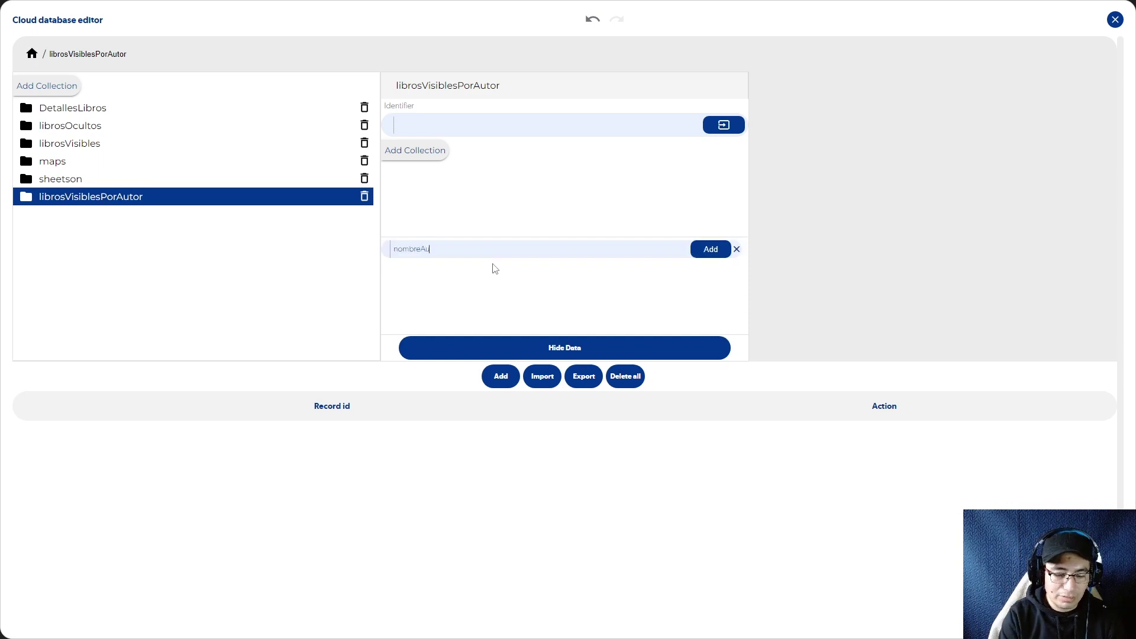
type("tor")
key("Return")
Add a nested collection named libros inside librosVisiblesPorAutor
left_click(156, 126)
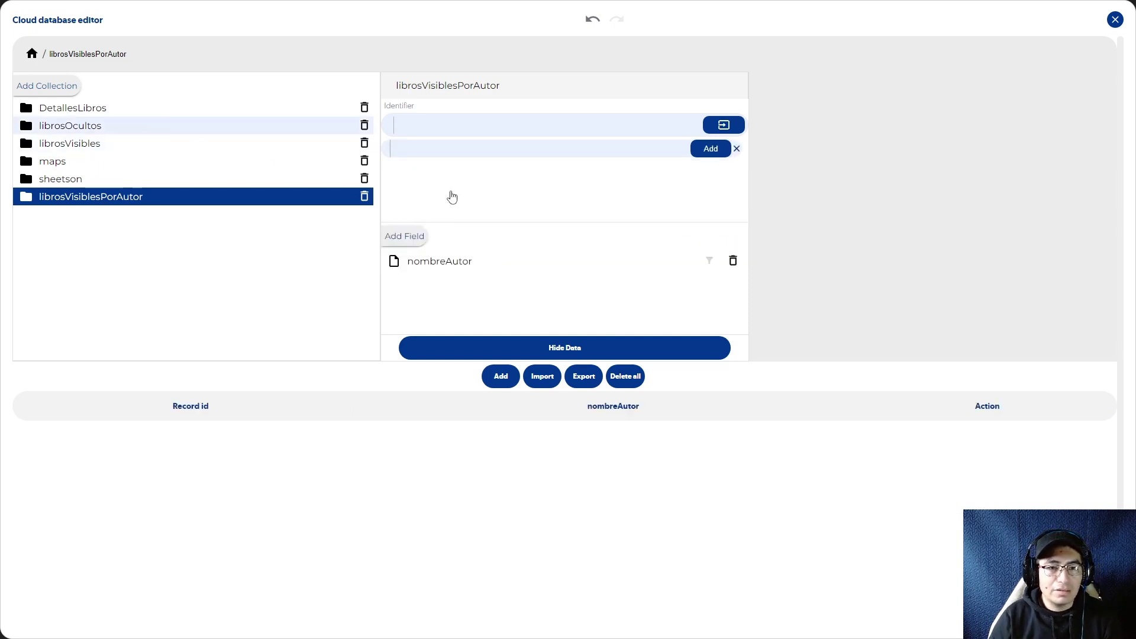
left_click(152, 198)
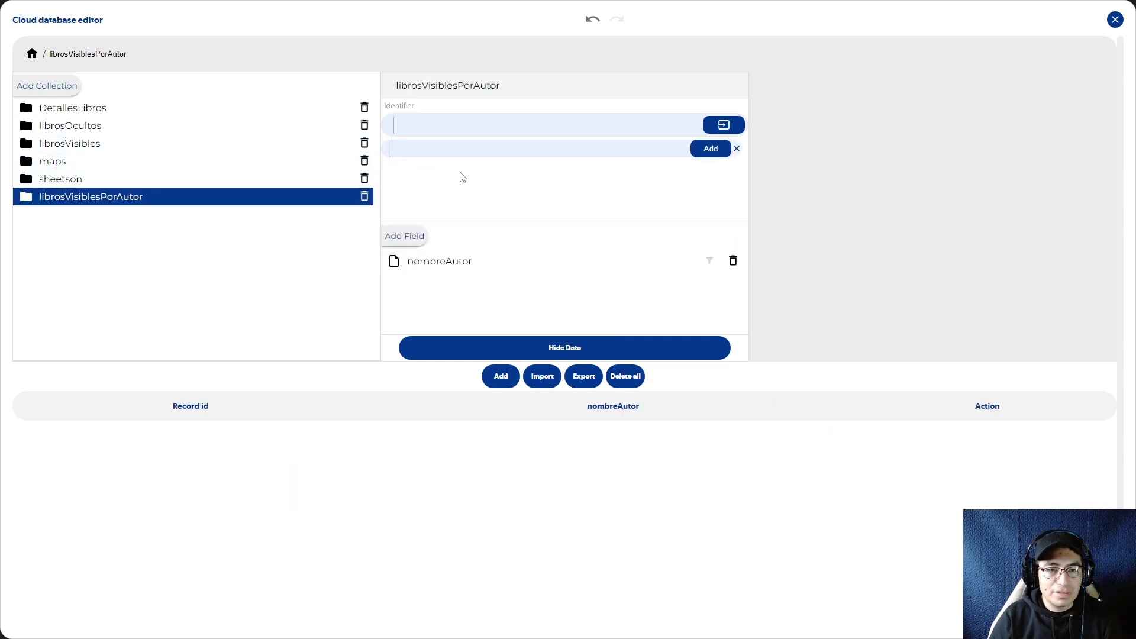
left_click(618, 149)
type("libros")
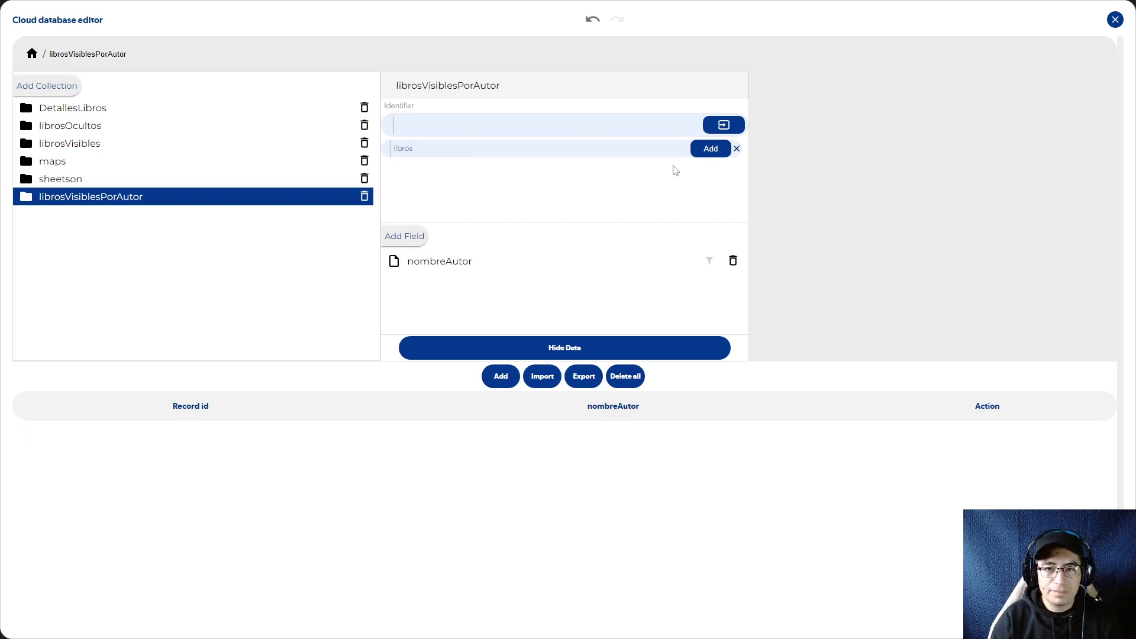
left_click(710, 148)
Add the fields imagen, nombreAutor and nombreLibro to the nested libros collection of librosVisiblesPorAutor, matching those in librosOcultos
left_click(487, 175)
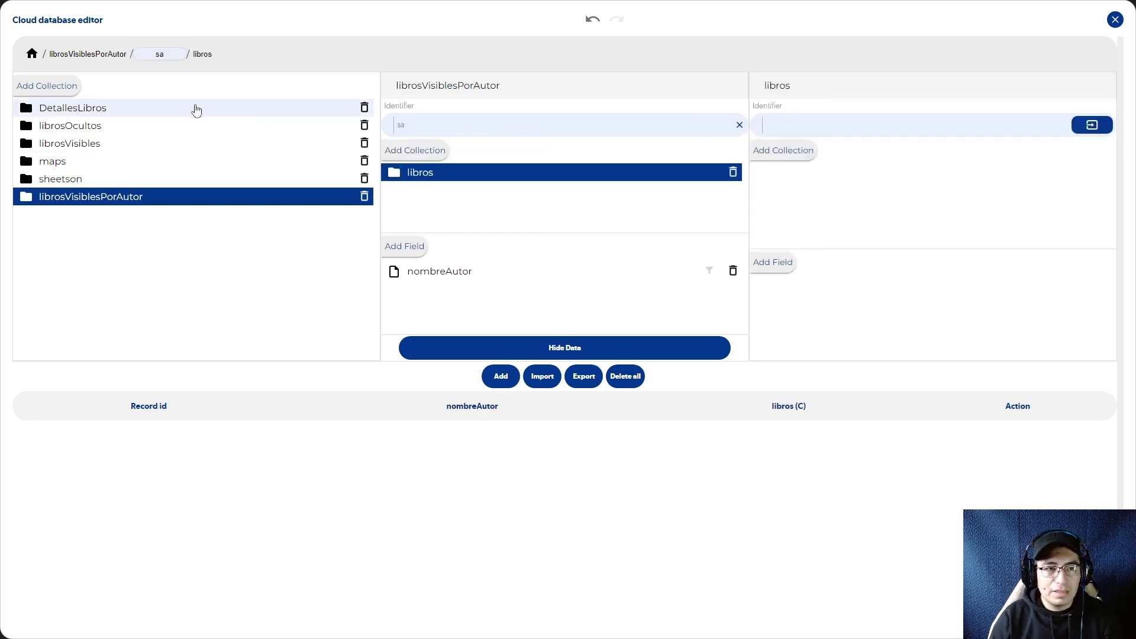
left_click(187, 126)
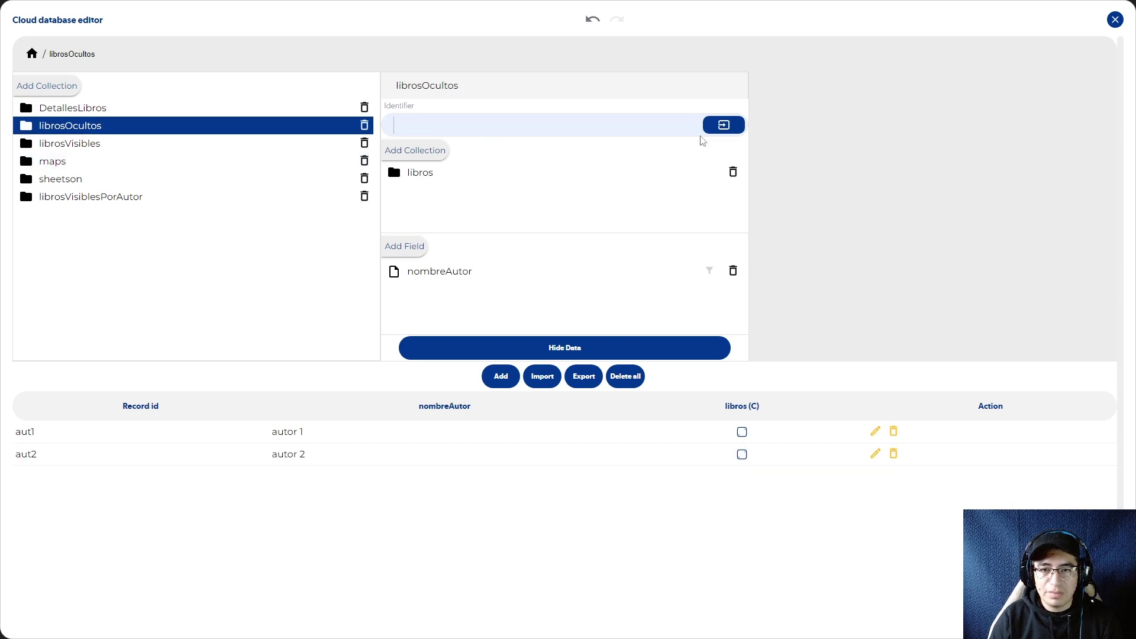
left_click(654, 174)
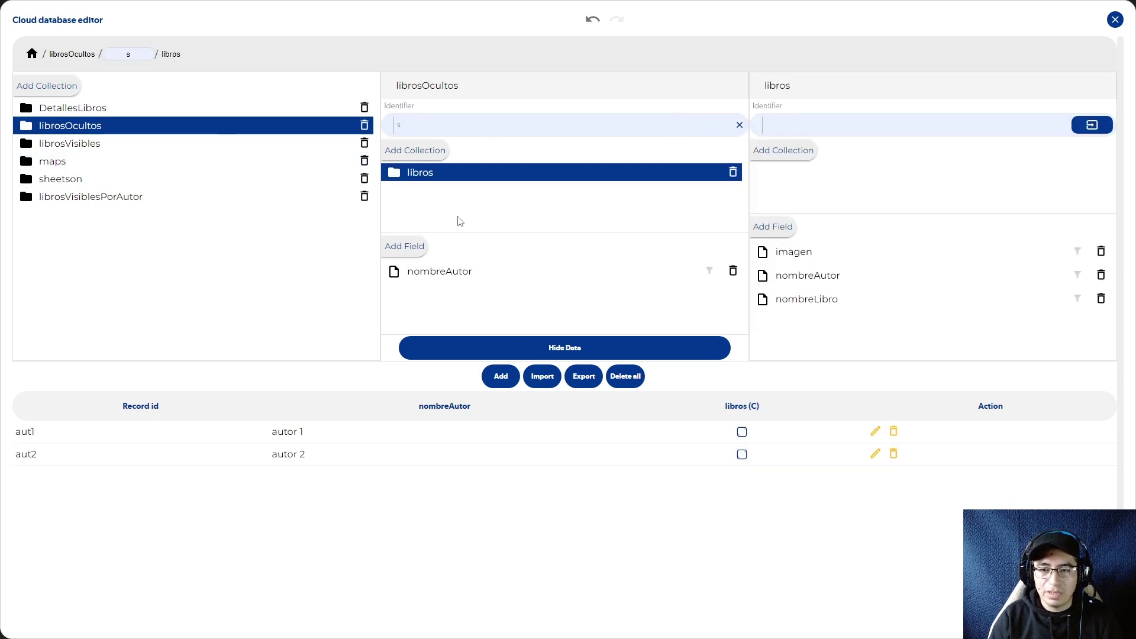
left_click(98, 197)
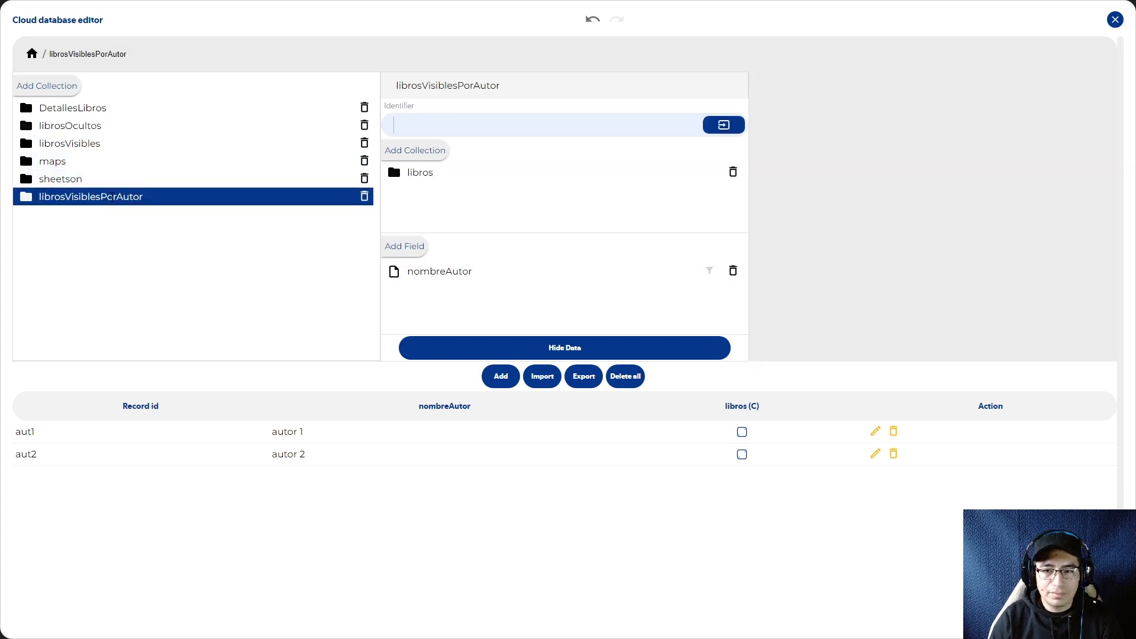
left_click(615, 176)
left_click(781, 254)
type("imagen")
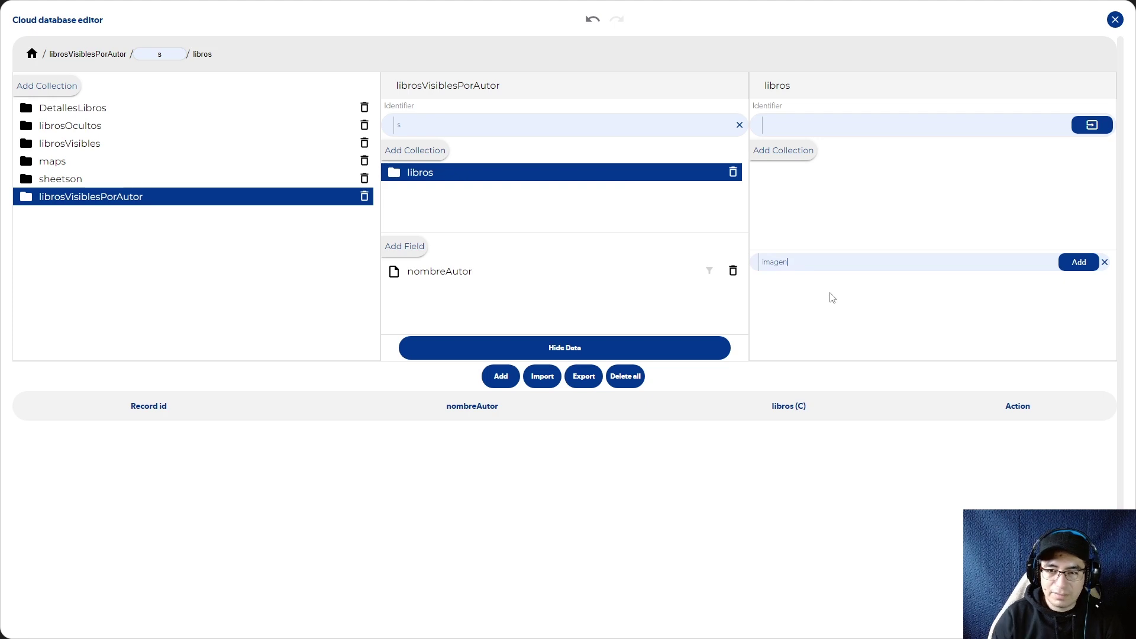
key("Return")
type("nombreAutor")
key("Return")
type("nombre")
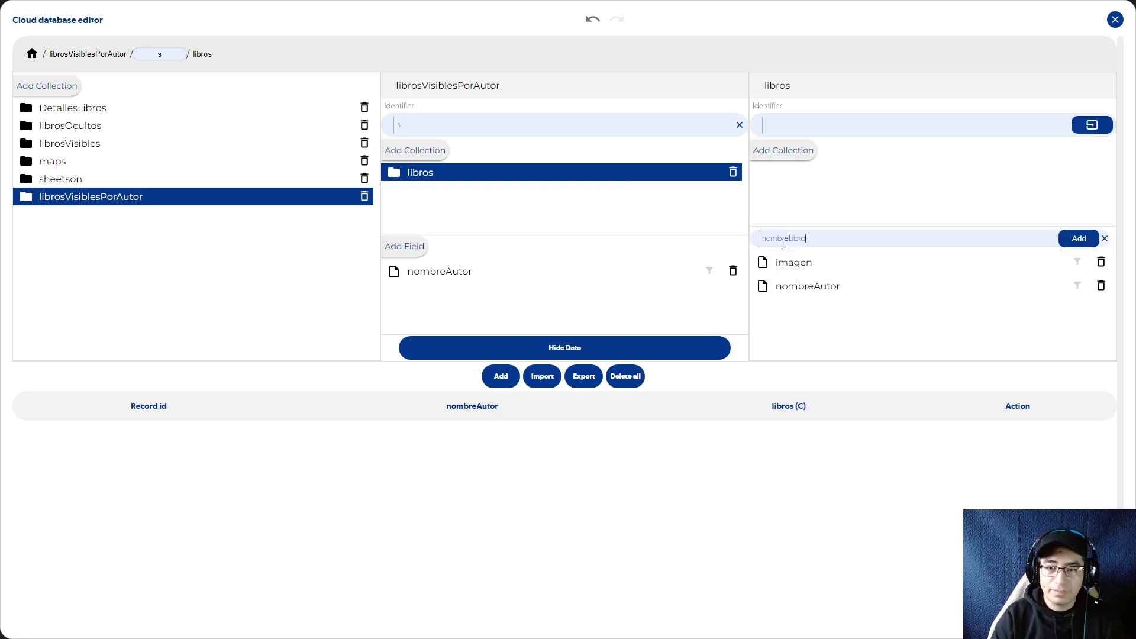
type("Libro")
key("Return")
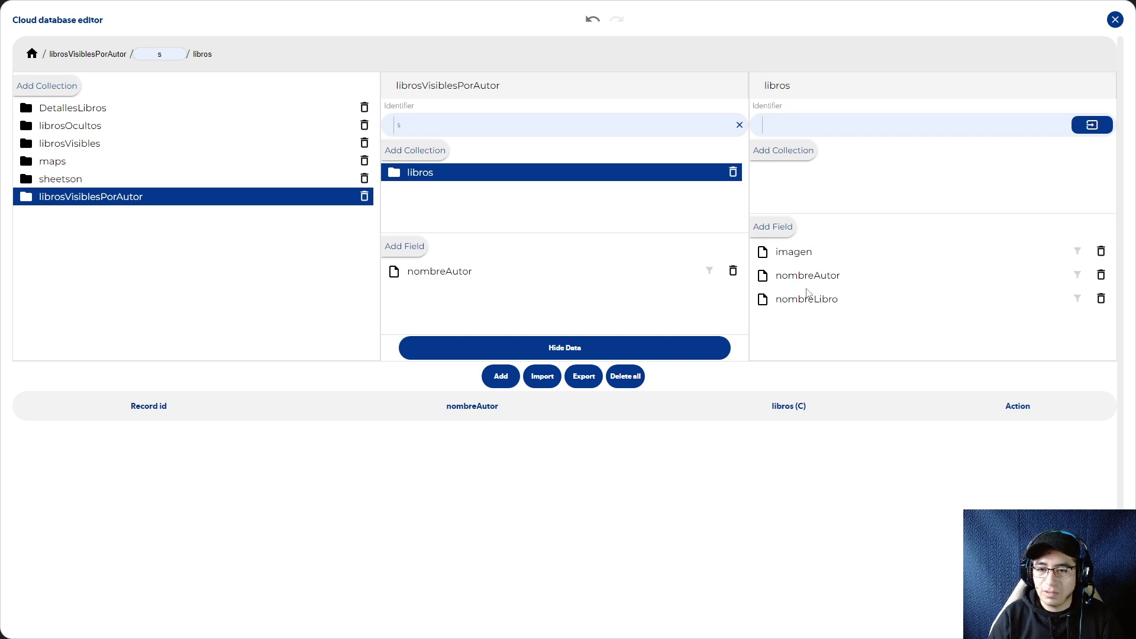
Add a record to librosVisiblesPorAutor with the custom record id aut1 and nombreAutor "Autor 1", and save it
left_click(105, 131)
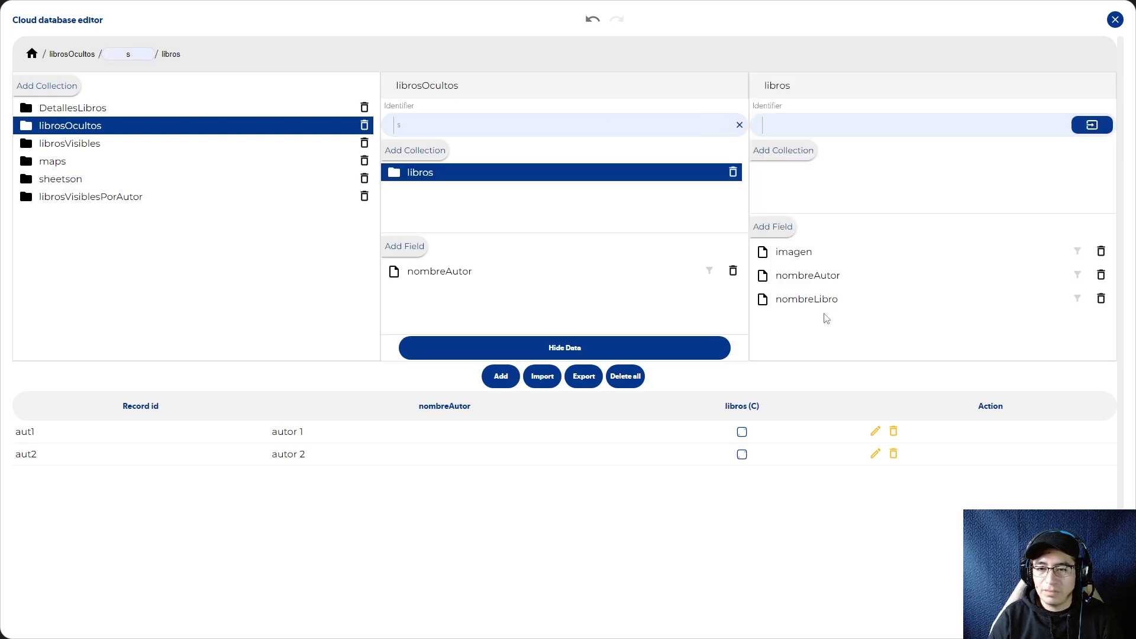
left_click(99, 146)
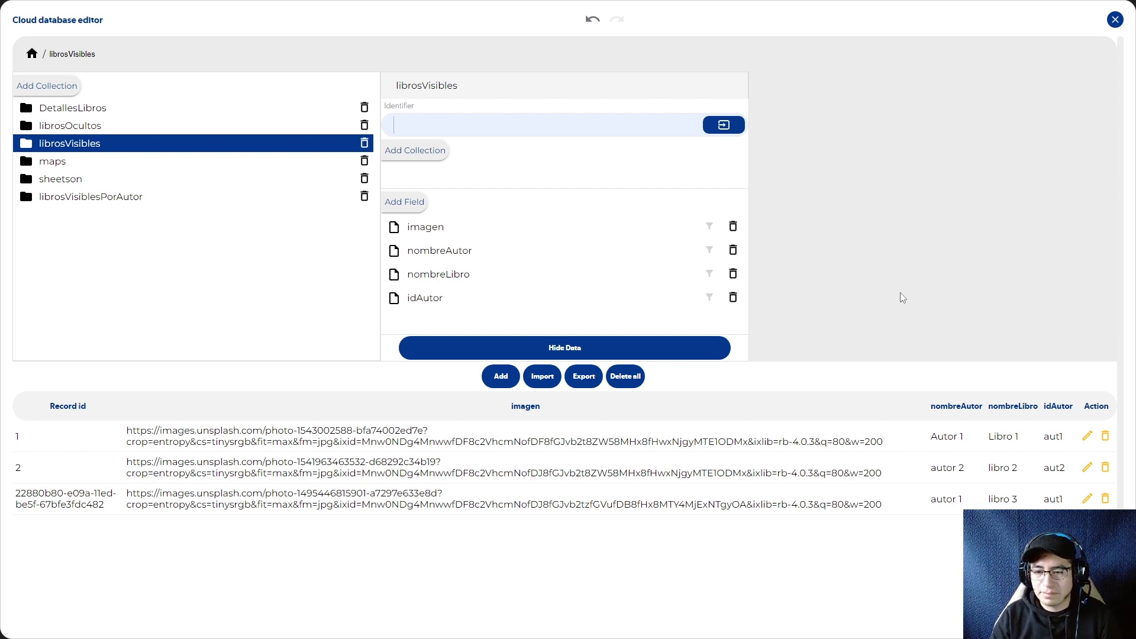
left_click(142, 197)
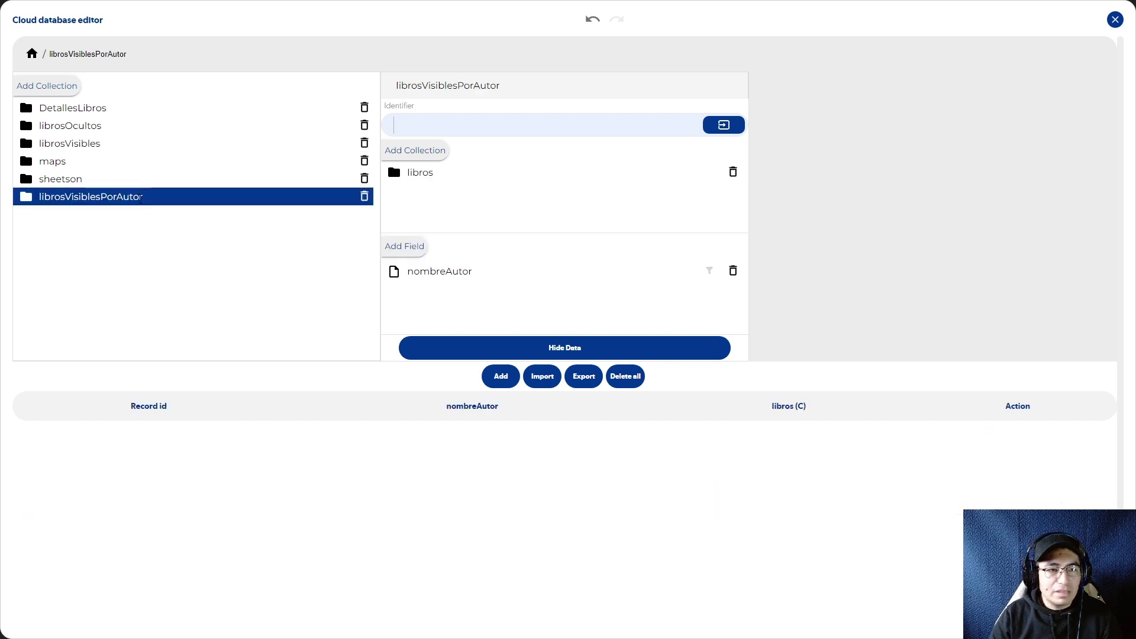
left_click(501, 376)
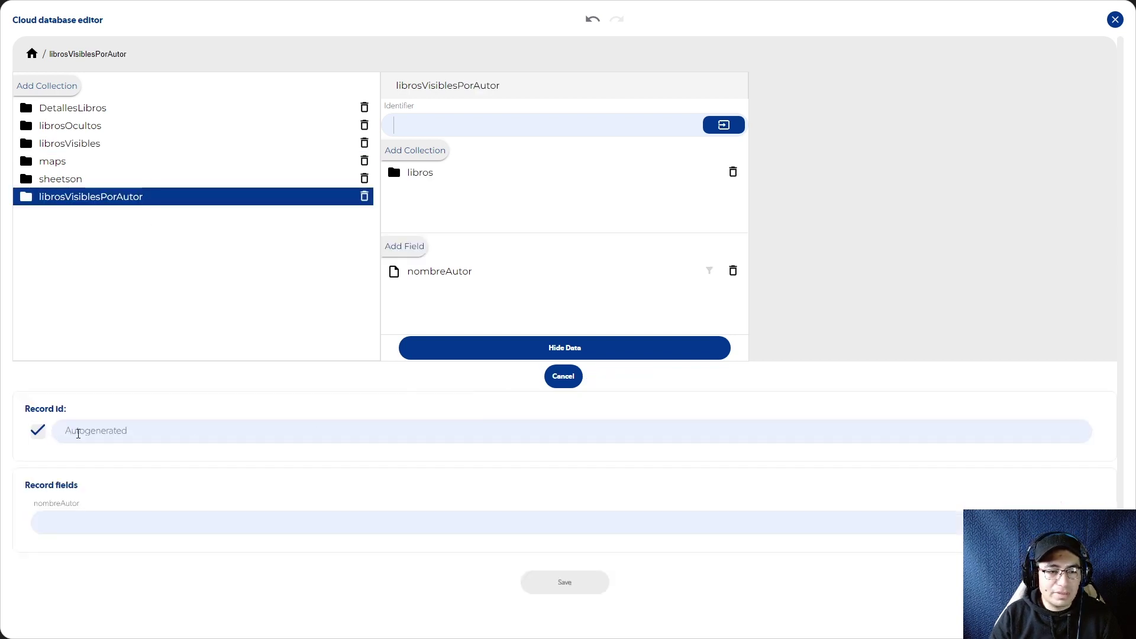
left_click(38, 431)
left_click(108, 435)
type("aut1")
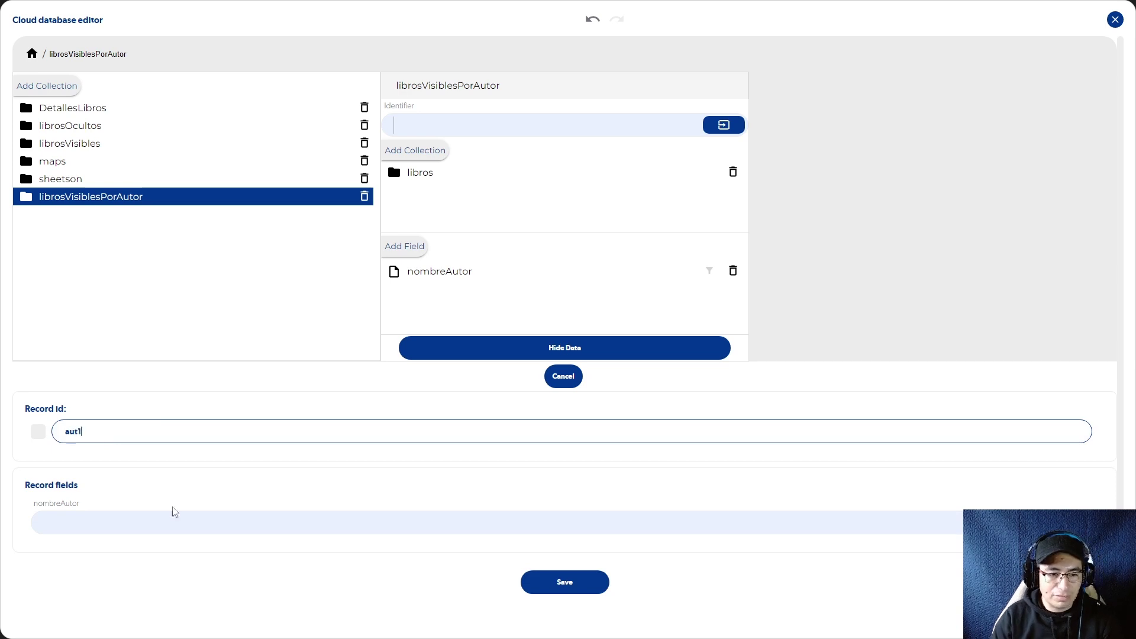
left_click(207, 524)
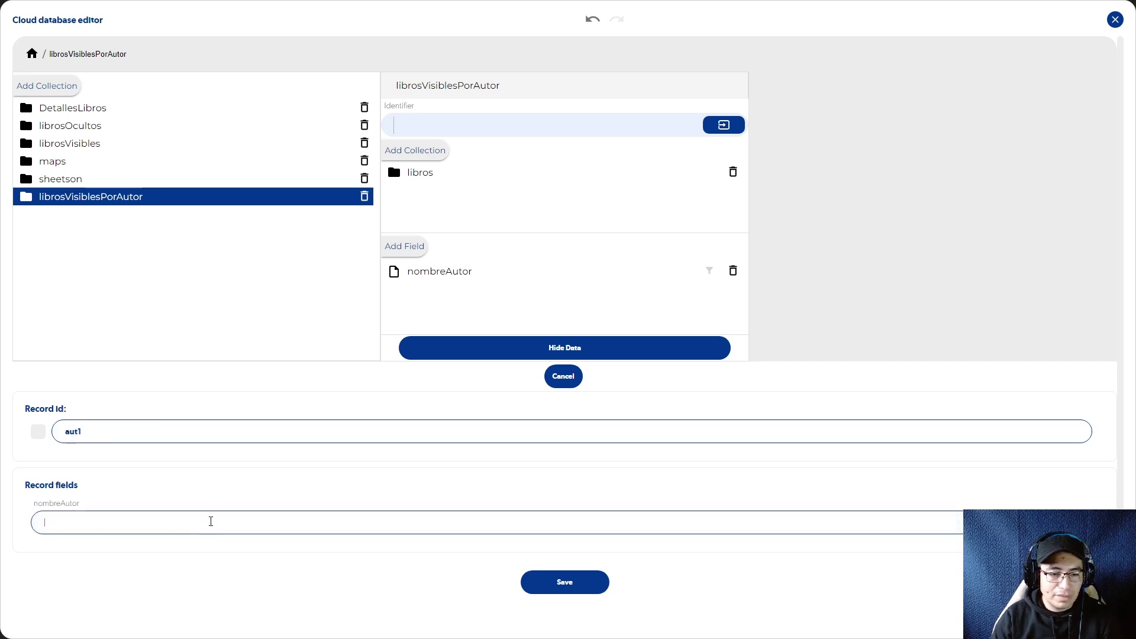
type("Autor 1")
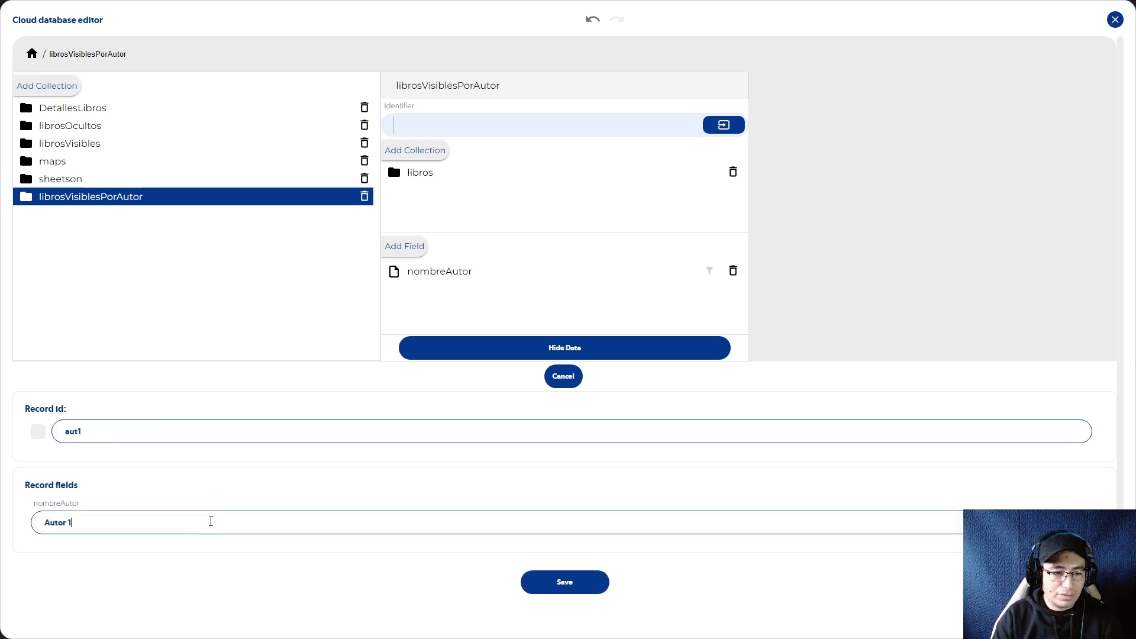
left_click(582, 583)
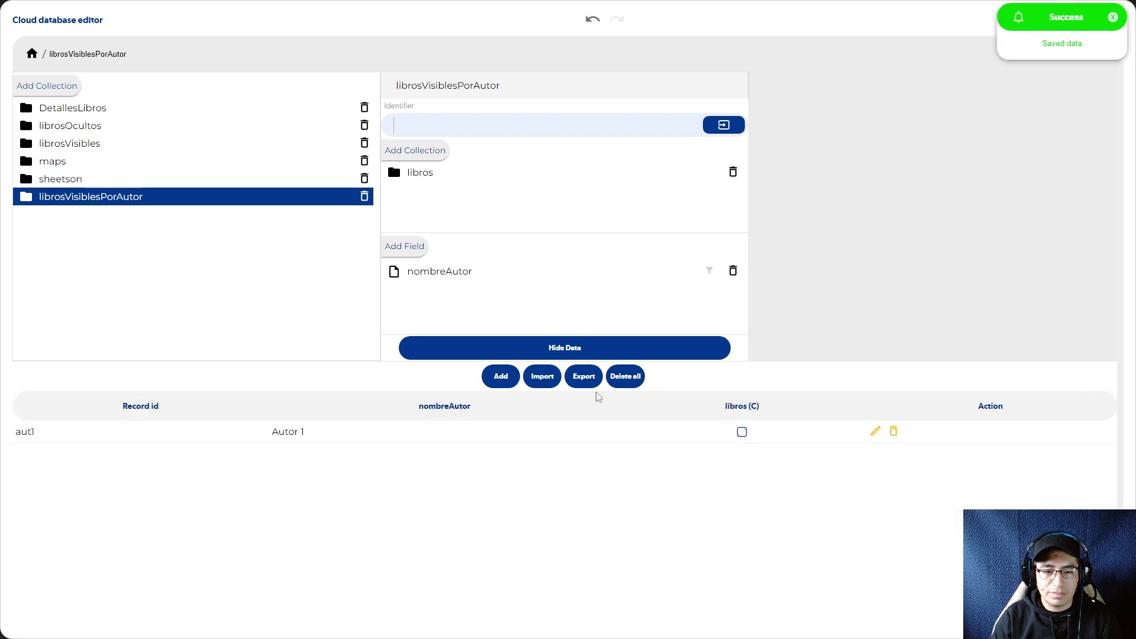
Copy the image URLs of Libro 1 and libro 3 and libro 3's record id from librosVisibles, and return to librosVisiblesPorAutor
left_click(110, 144)
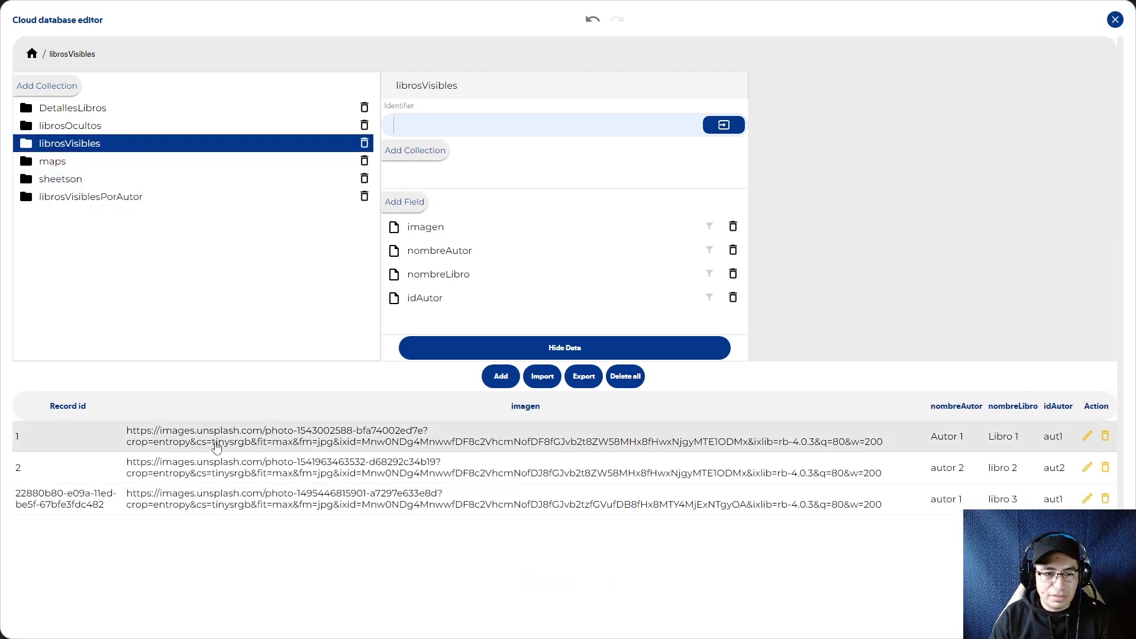
left_click_drag(128, 433, 901, 451)
key("super+c")
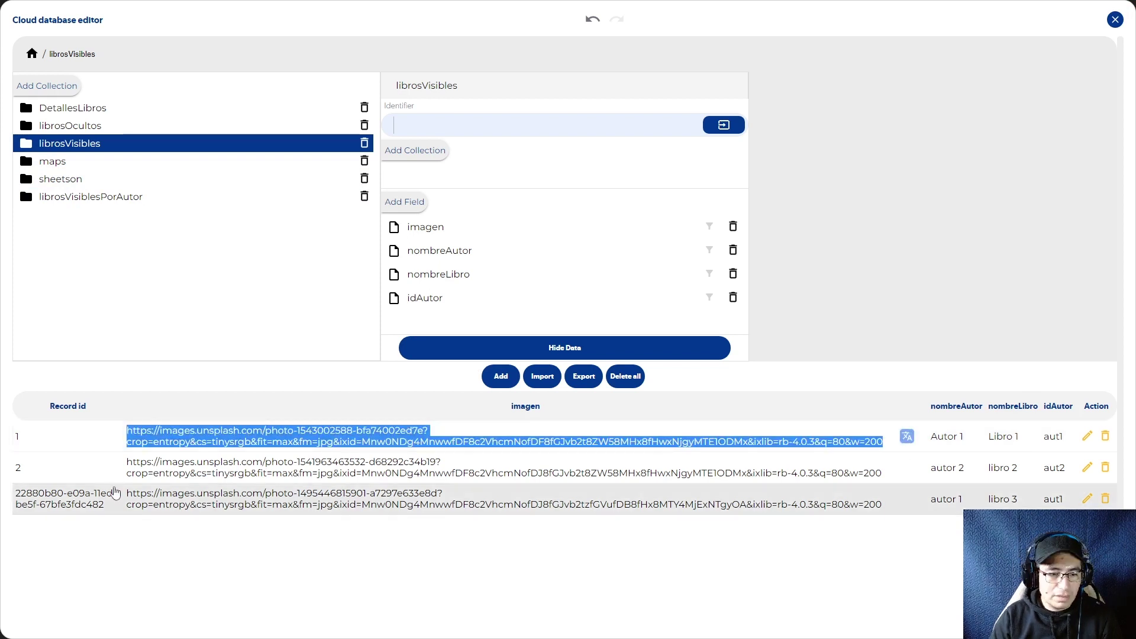
left_click_drag(126, 496, 887, 507)
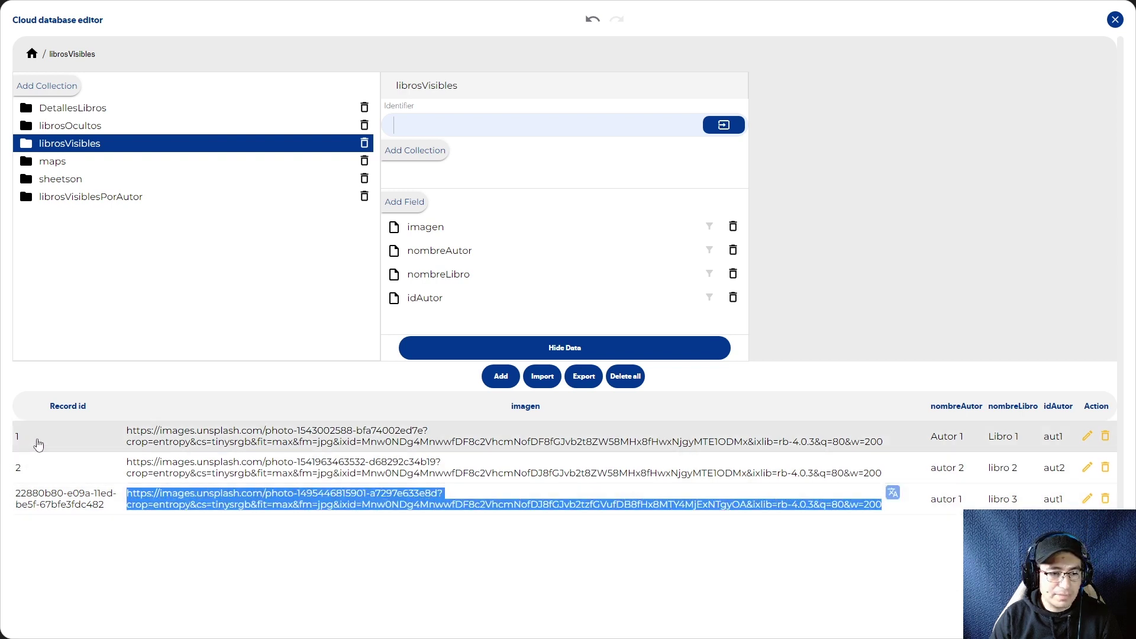
left_click_drag(16, 496, 104, 512)
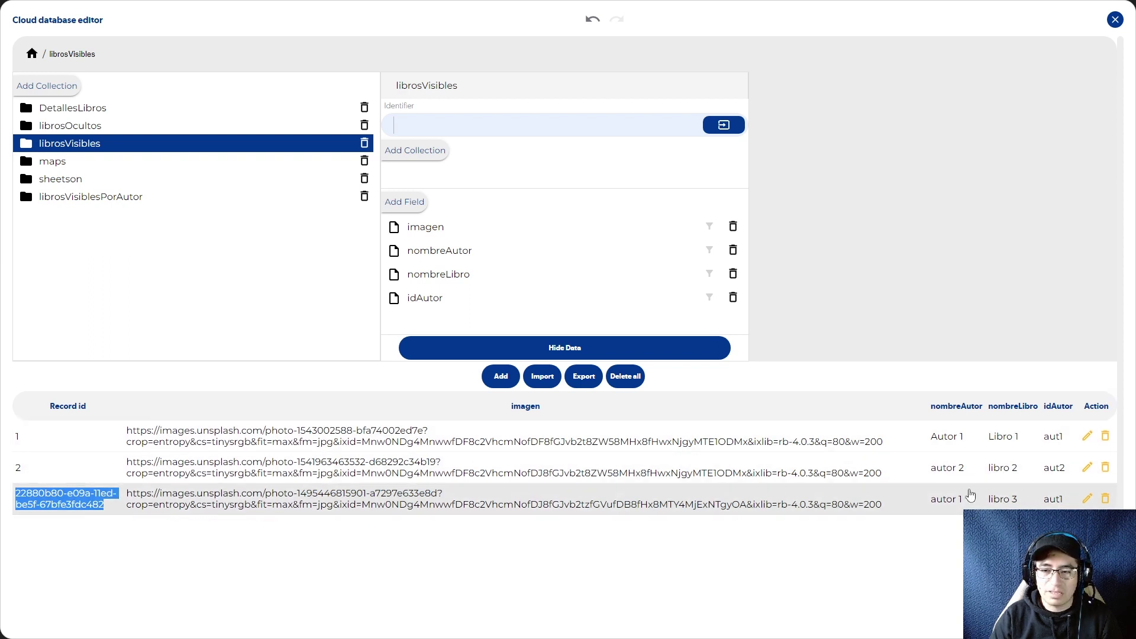
left_click(89, 197)
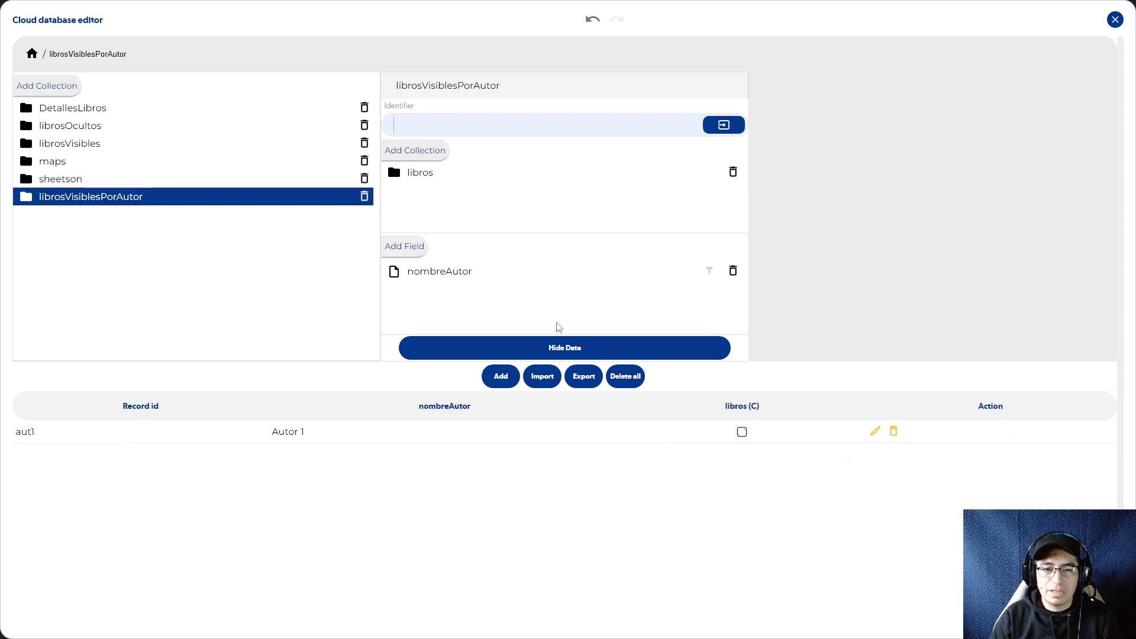
Add a record to aut1's nested libros with id 1, Libro 1's copied image URL, nombreAutor "Autor 1" and nombreLibro "Libro 1", and save it
left_click(512, 377)
left_click(104, 433)
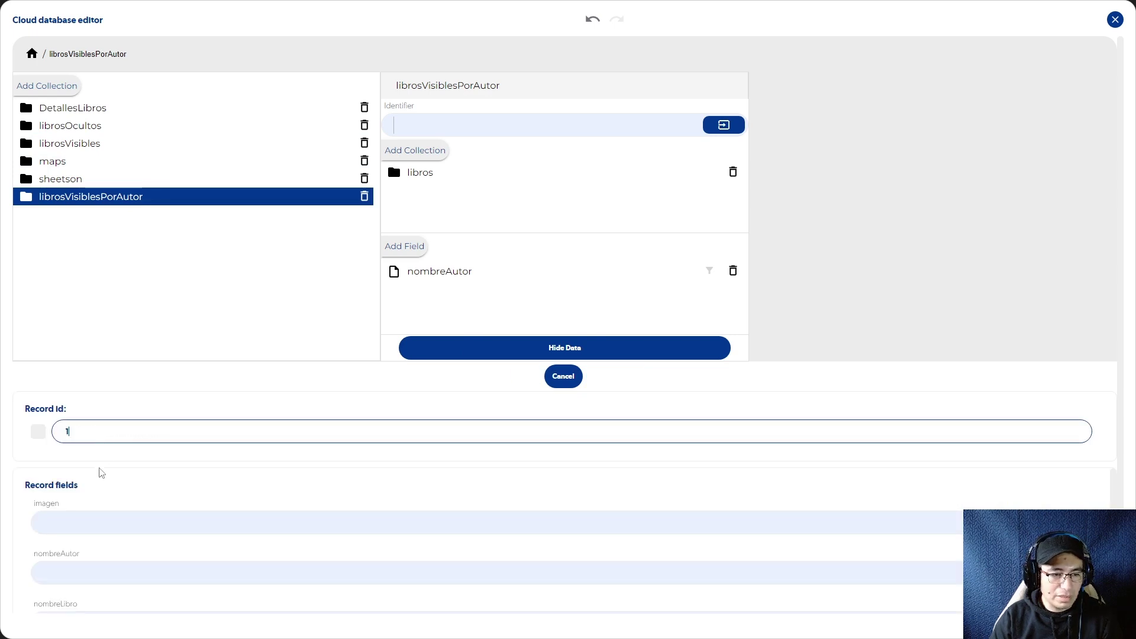
left_click(88, 520)
key("super+v")
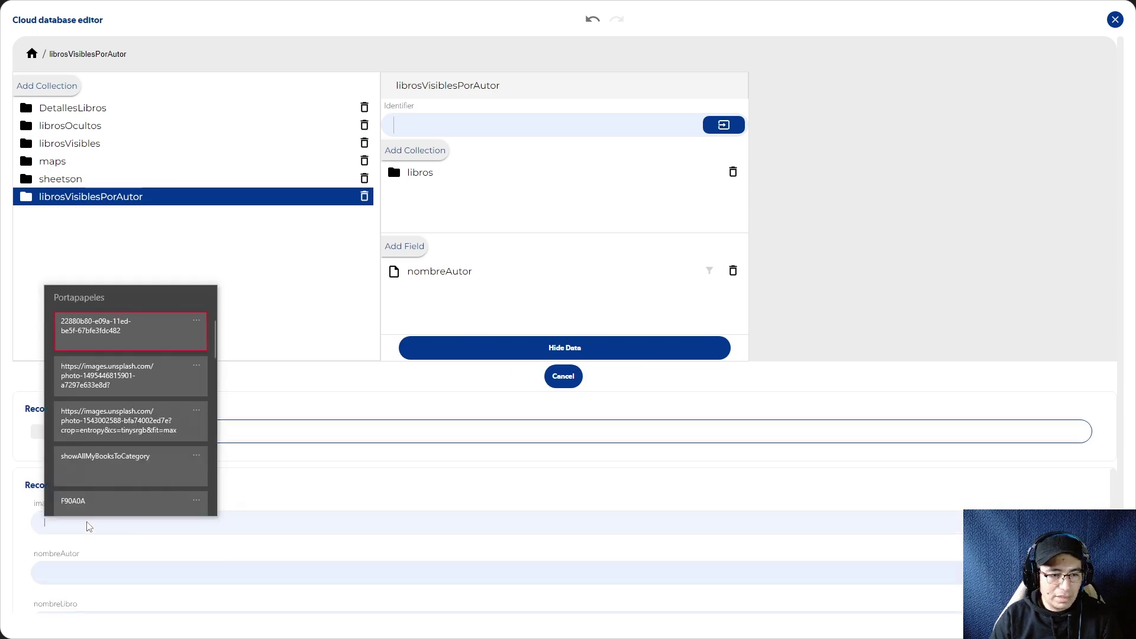
left_click(93, 437)
left_click(123, 556)
type("Autor 1")
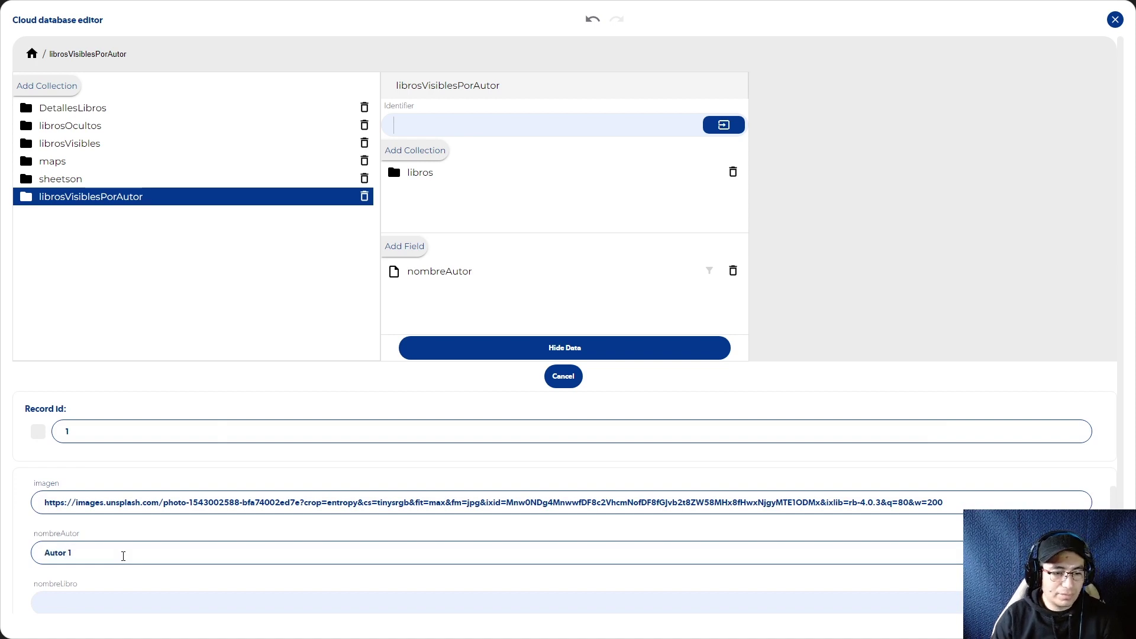
left_click(133, 601)
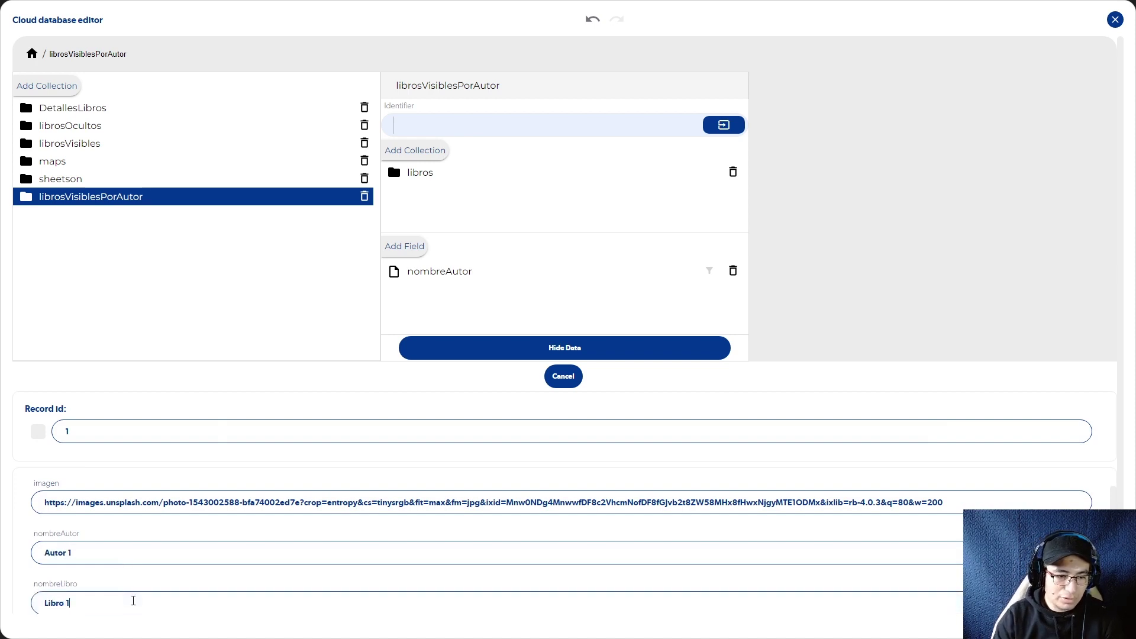
scroll(303, 518, "down", 3)
left_click(566, 583)
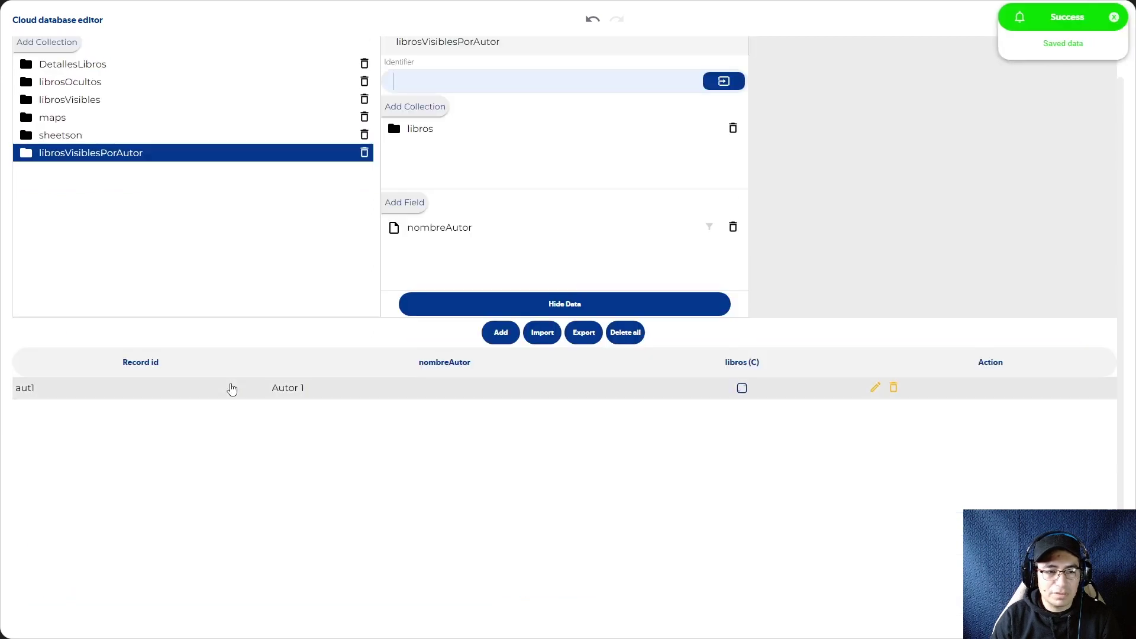
Start a second record in aut1's nested libros, filling in libro 3's copied record id and image URL
left_click(741, 388)
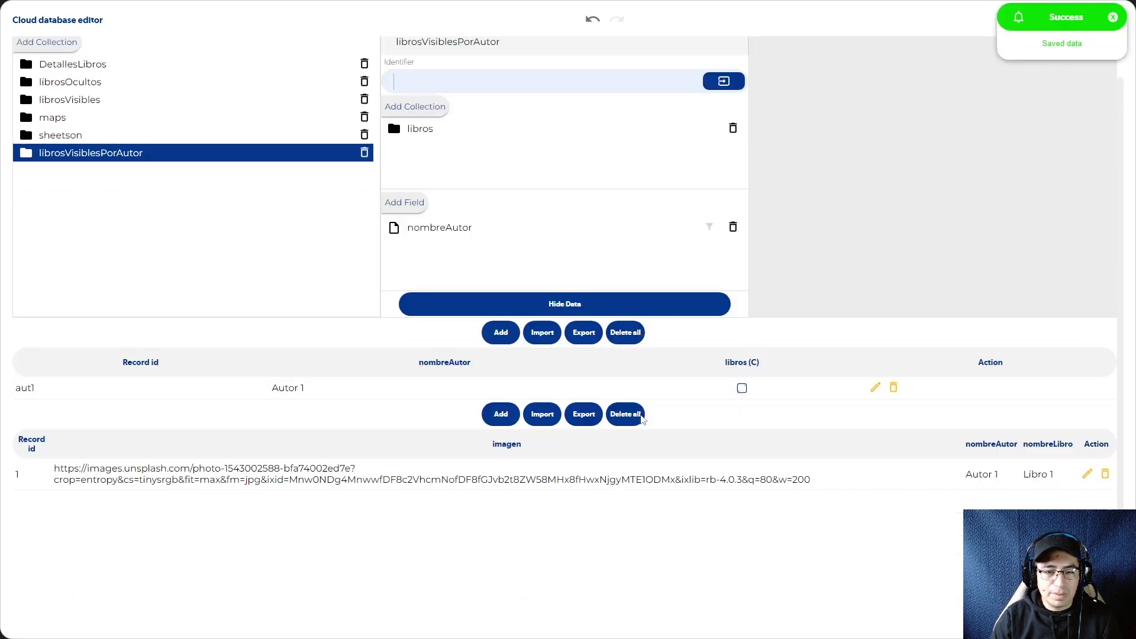
left_click(514, 420)
left_click(38, 387)
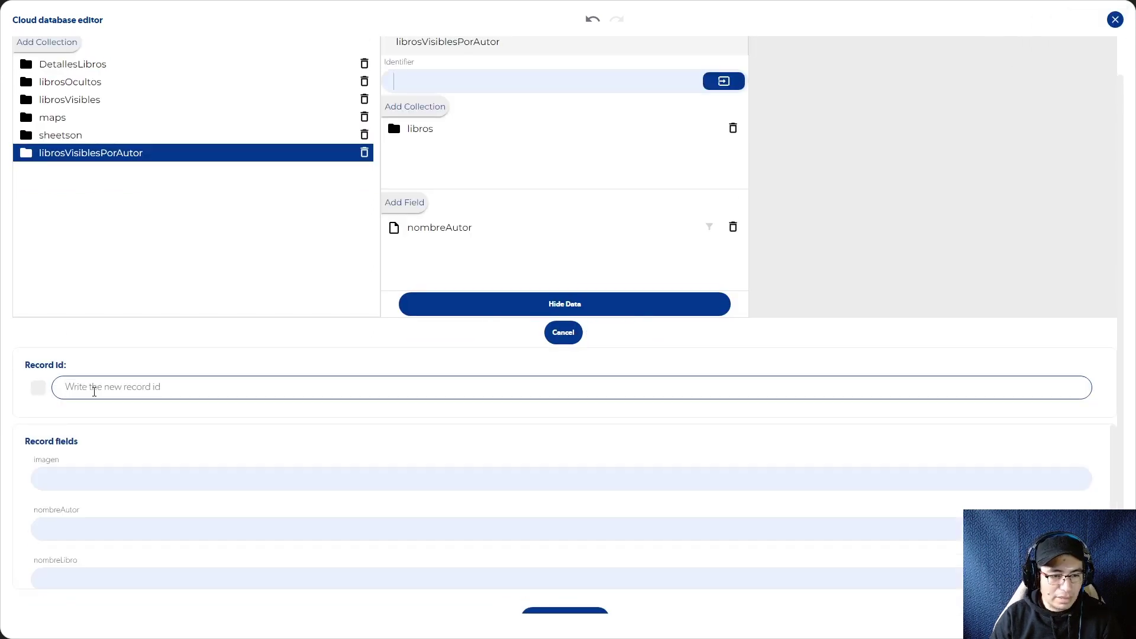
left_click(94, 391)
left_click(119, 447)
left_click(77, 476)
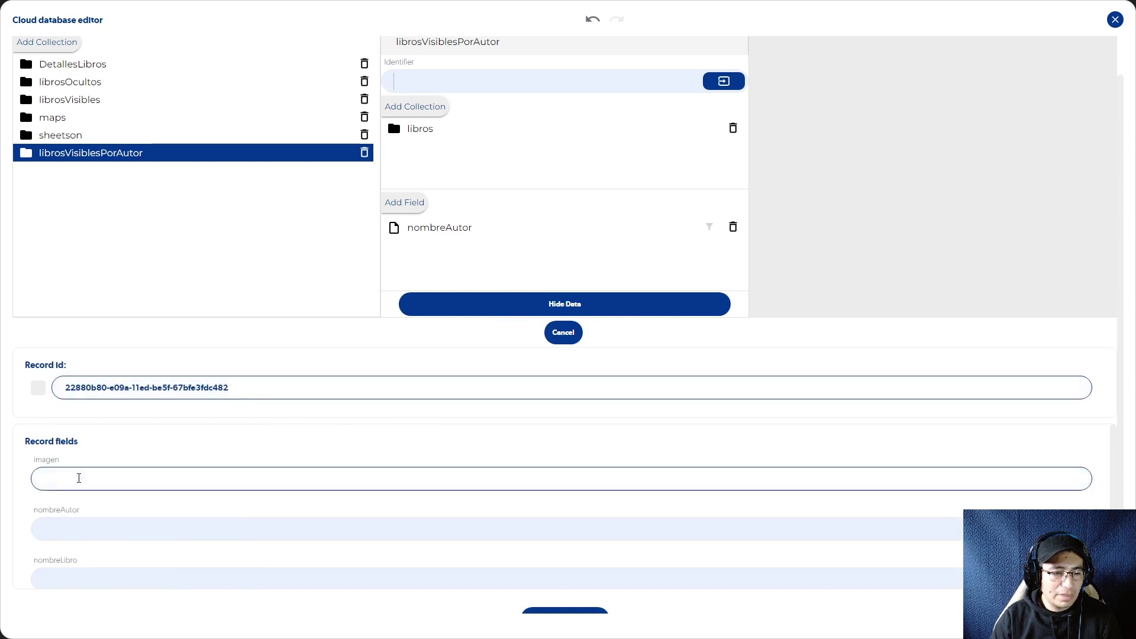
left_click(79, 478)
left_click(99, 375)
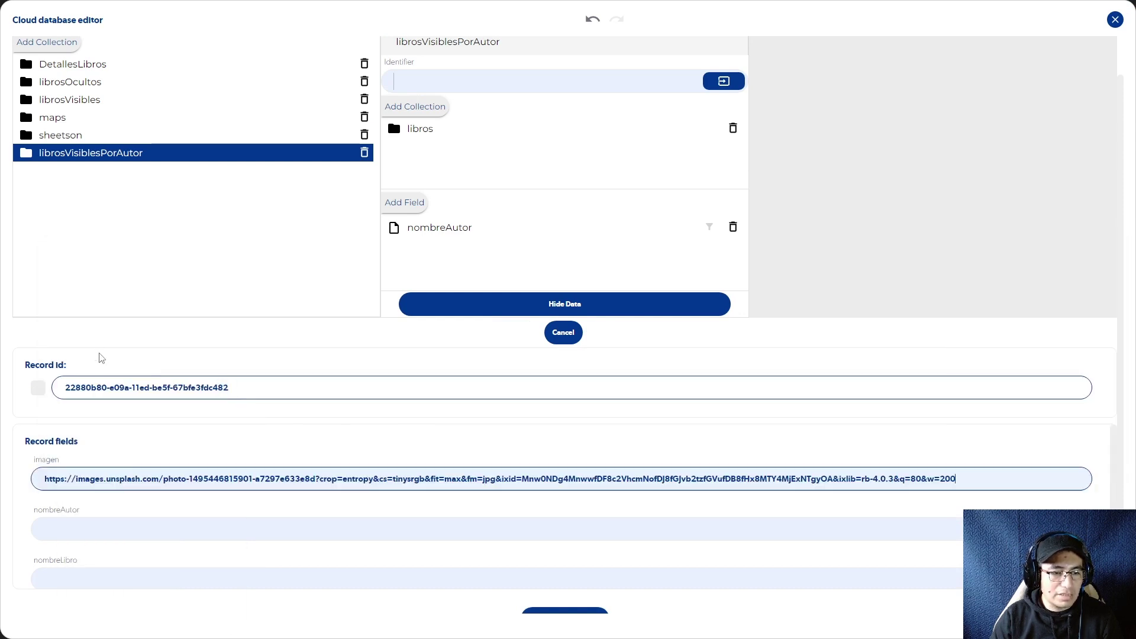
Set the second record's nombreAutor to "Autor 1" and nombreLibro to "libro 3", and save it
left_click(127, 527)
type("Autor 1")
left_click(126, 578)
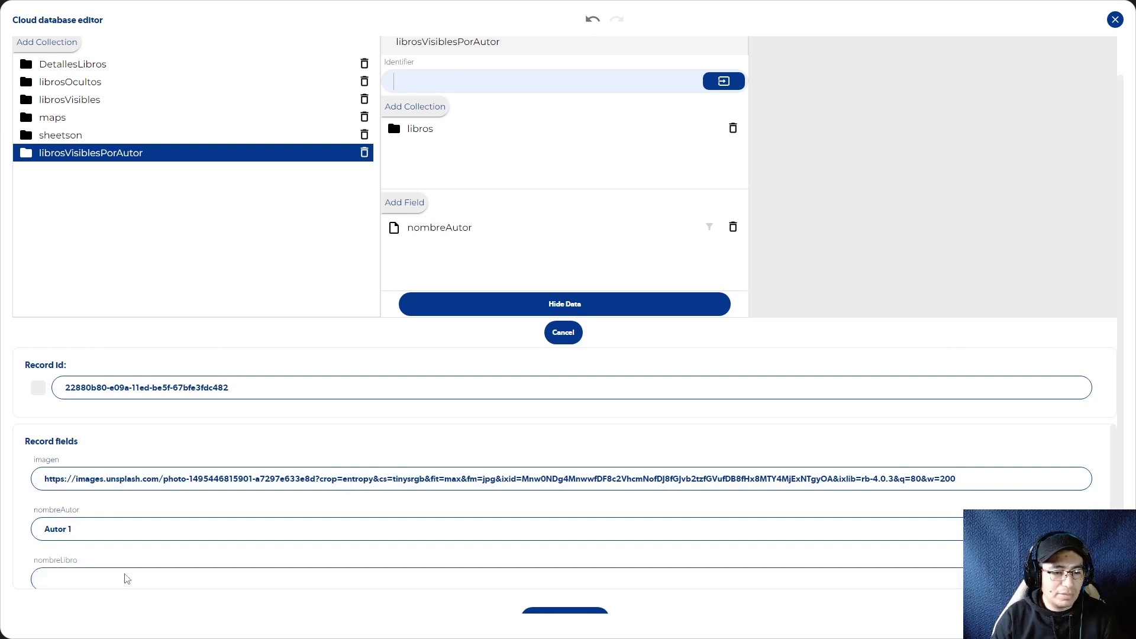
type("libro 3")
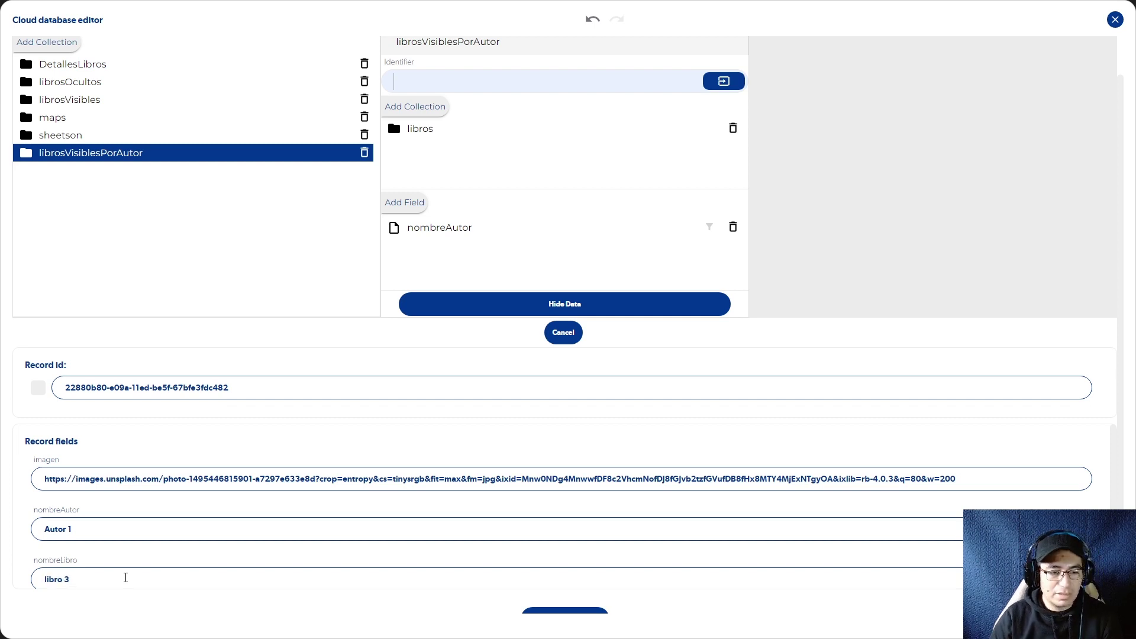
scroll(561, 580, "down", 1)
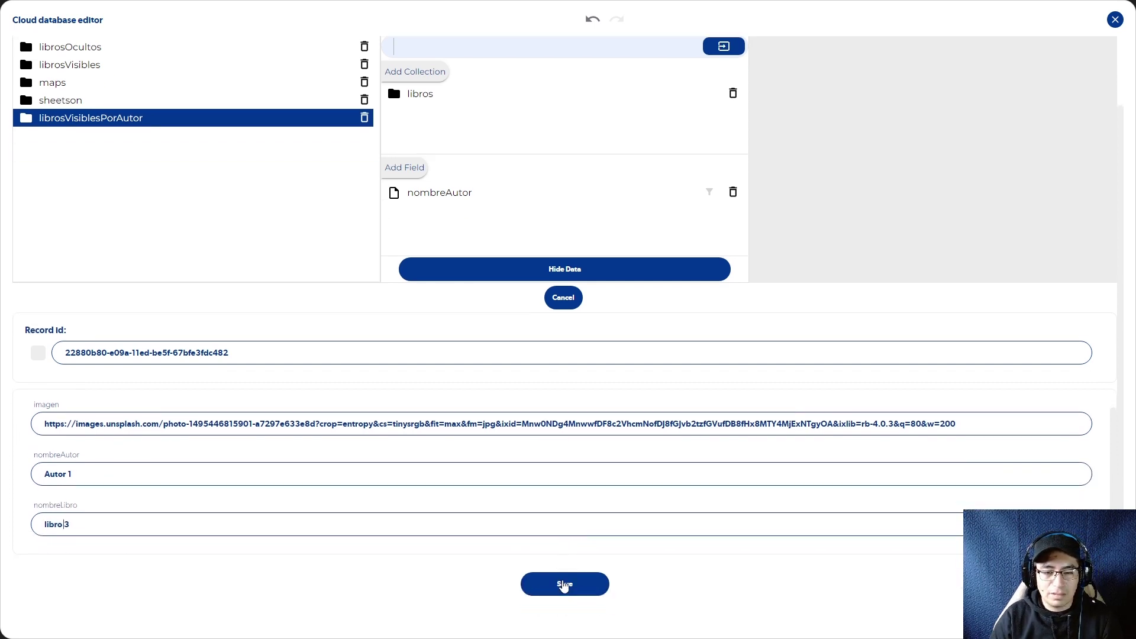
left_click(564, 584)
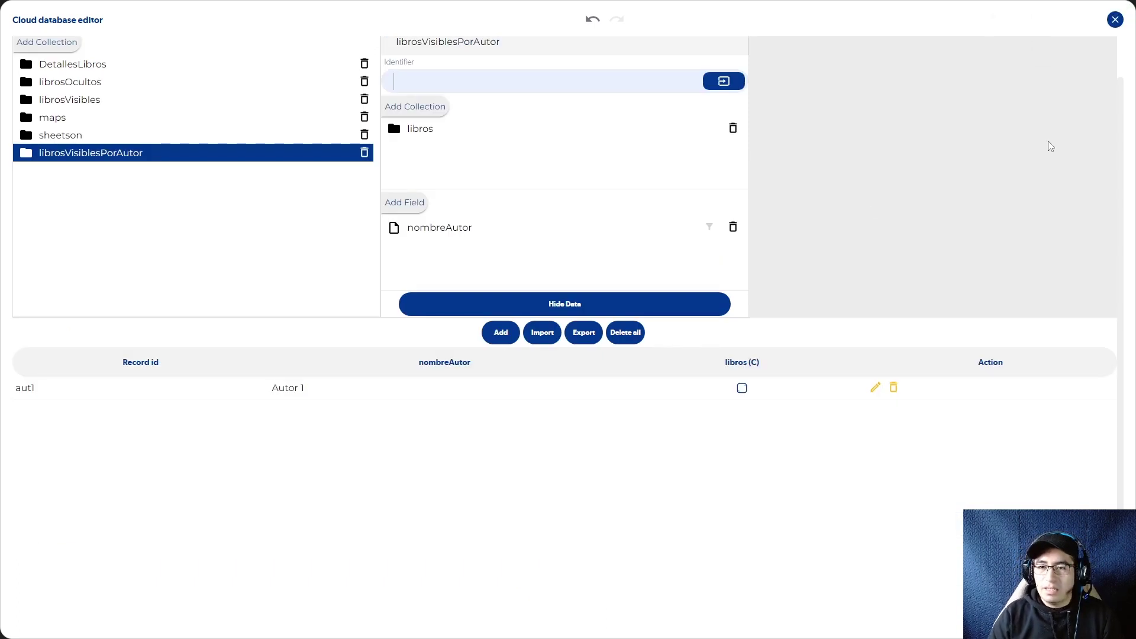
Return to the showAllMyBooksToCategory process and check the conditional's entry values and its Is true branch
left_click(1115, 20)
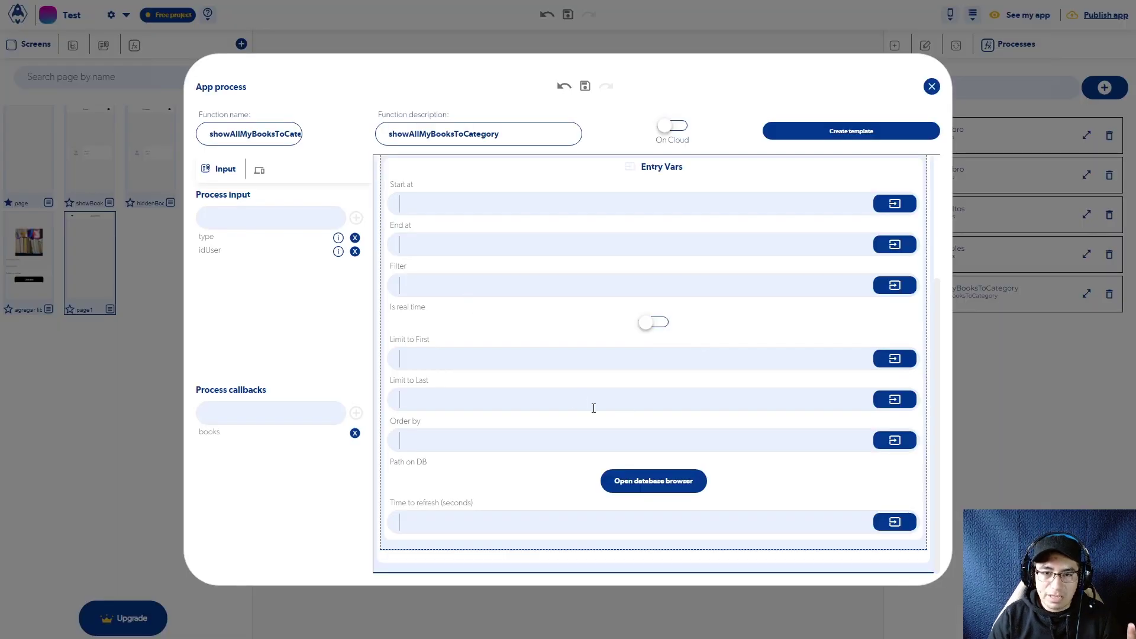
scroll(595, 396, "up", 3)
left_click(858, 199)
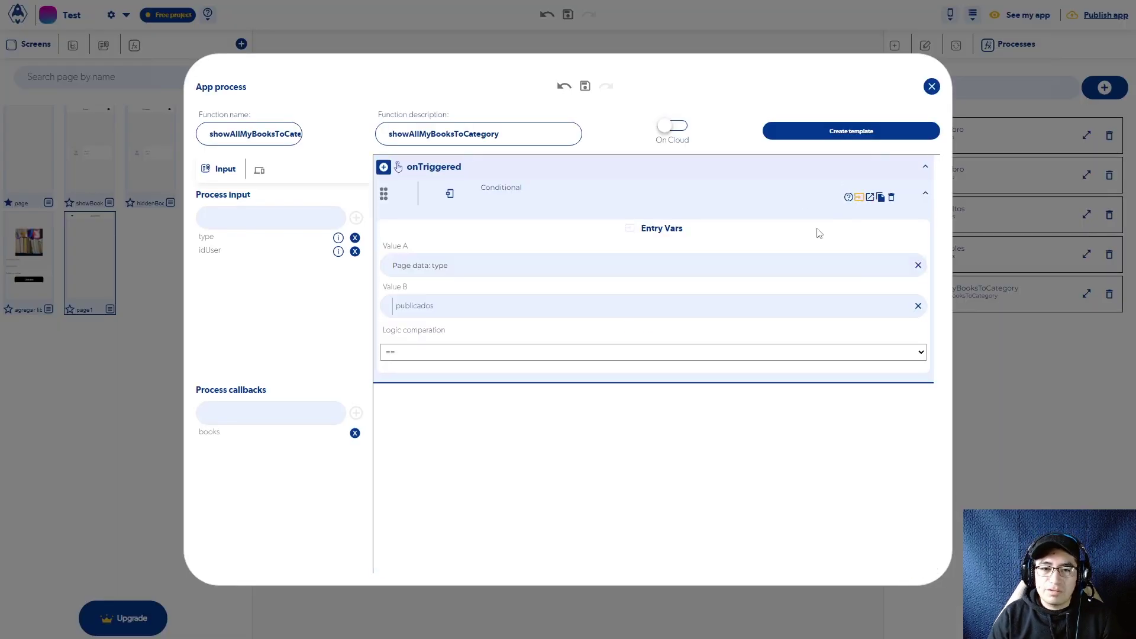
left_click(870, 197)
scroll(507, 397, "down", 3)
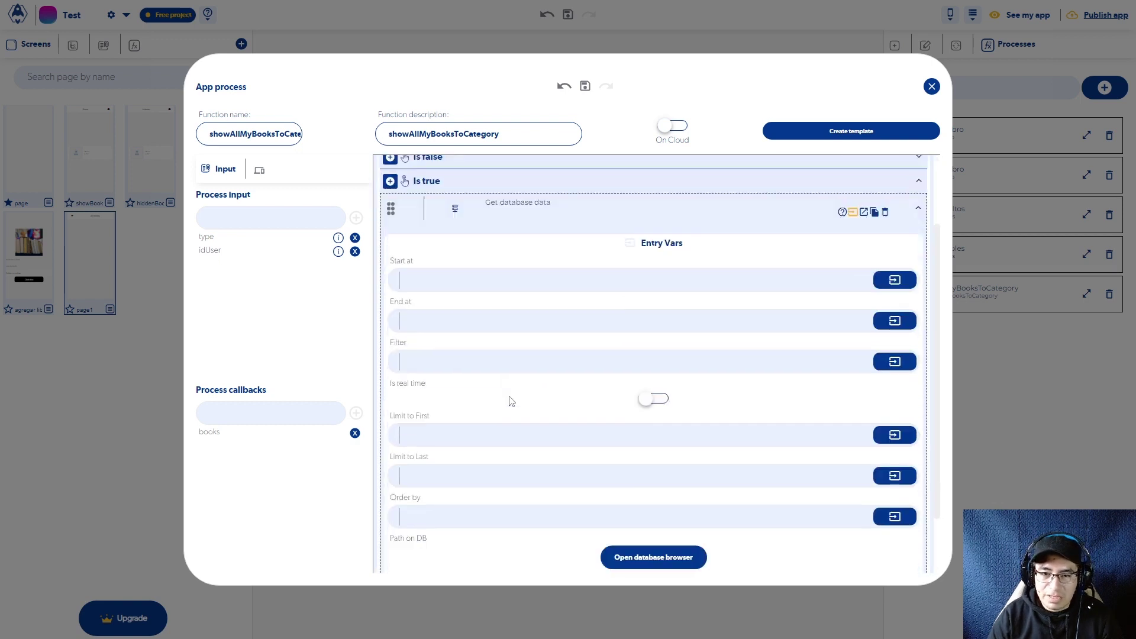
Set the database path of the Is true Get database data to librosVisiblesPorAutor / Page data idUser / libros, and view the stored author records
left_click(639, 480)
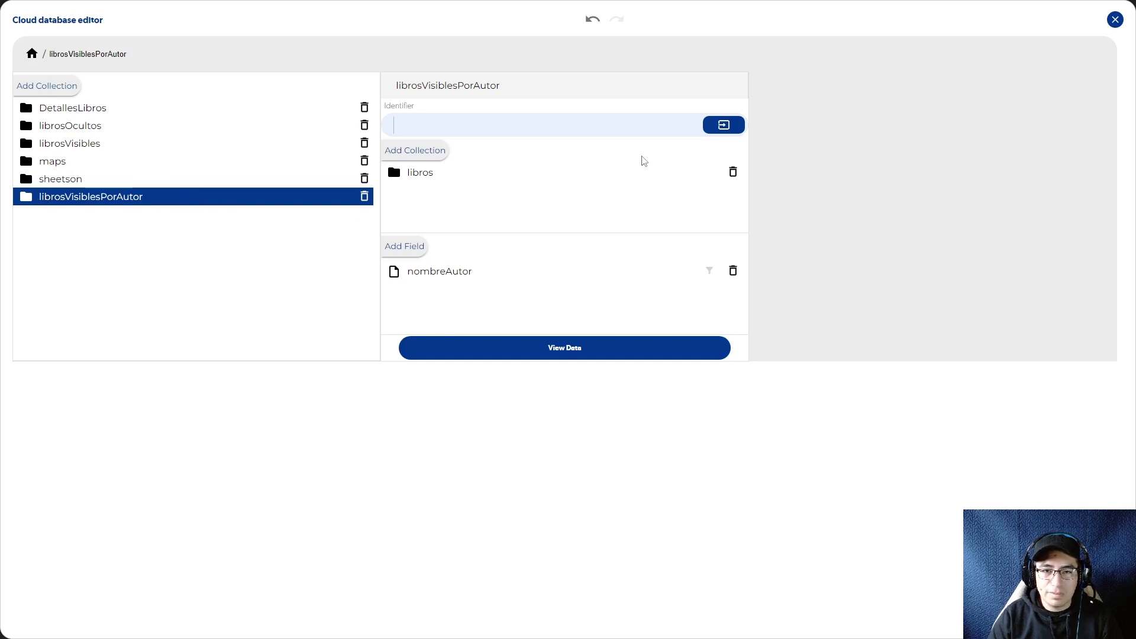
left_click(728, 131)
left_click(732, 153)
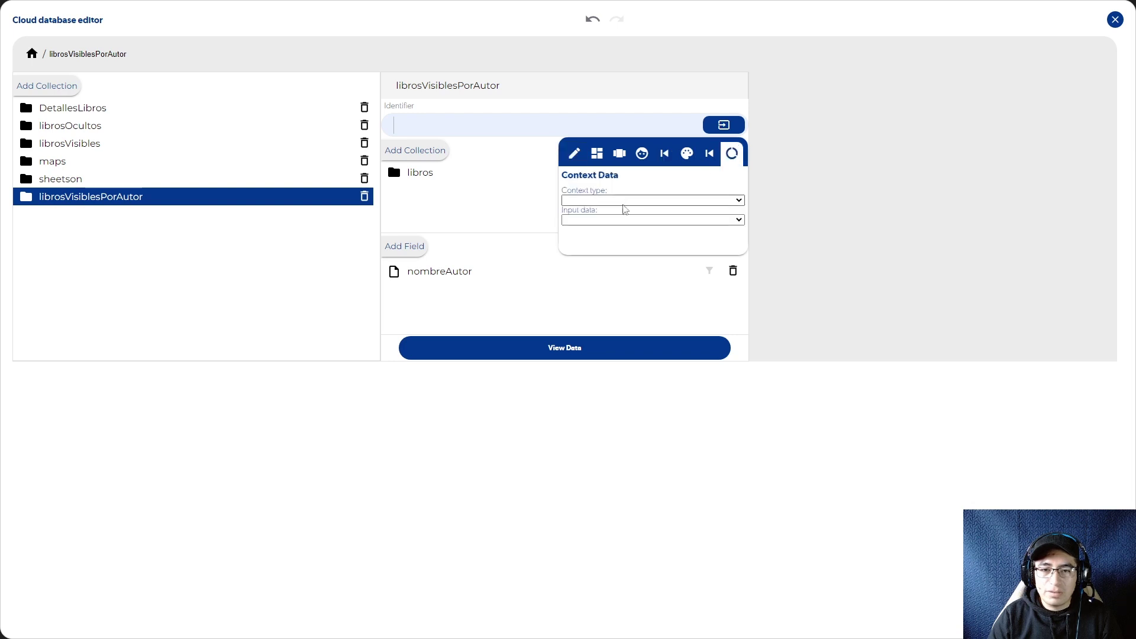
left_click(594, 205)
left_click(582, 228)
left_click(582, 219)
left_click(577, 256)
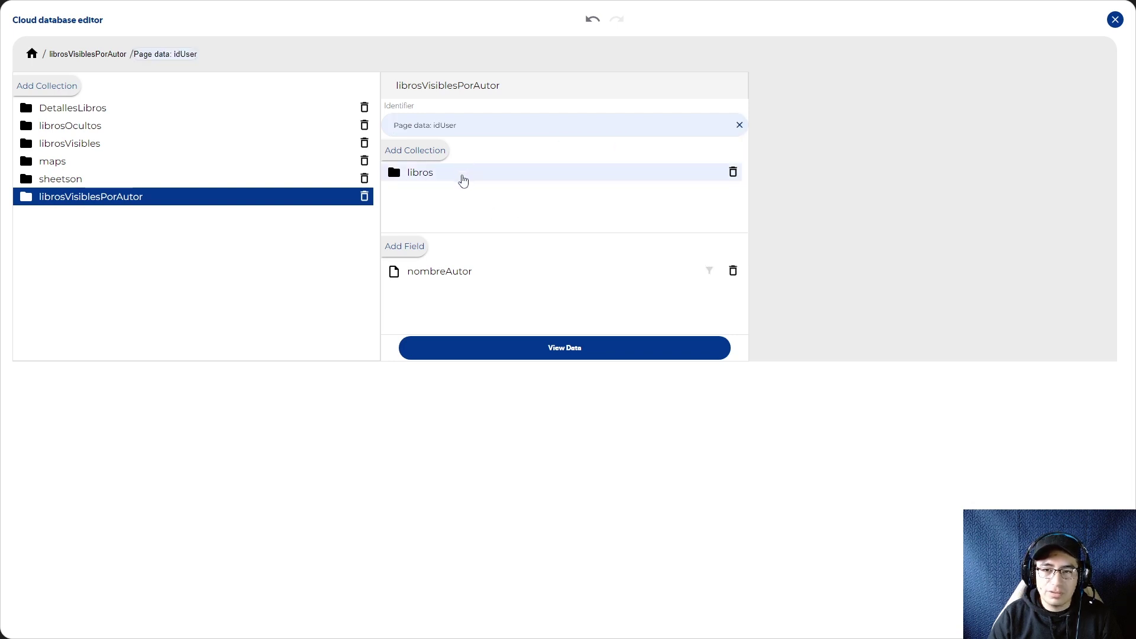
left_click(464, 177)
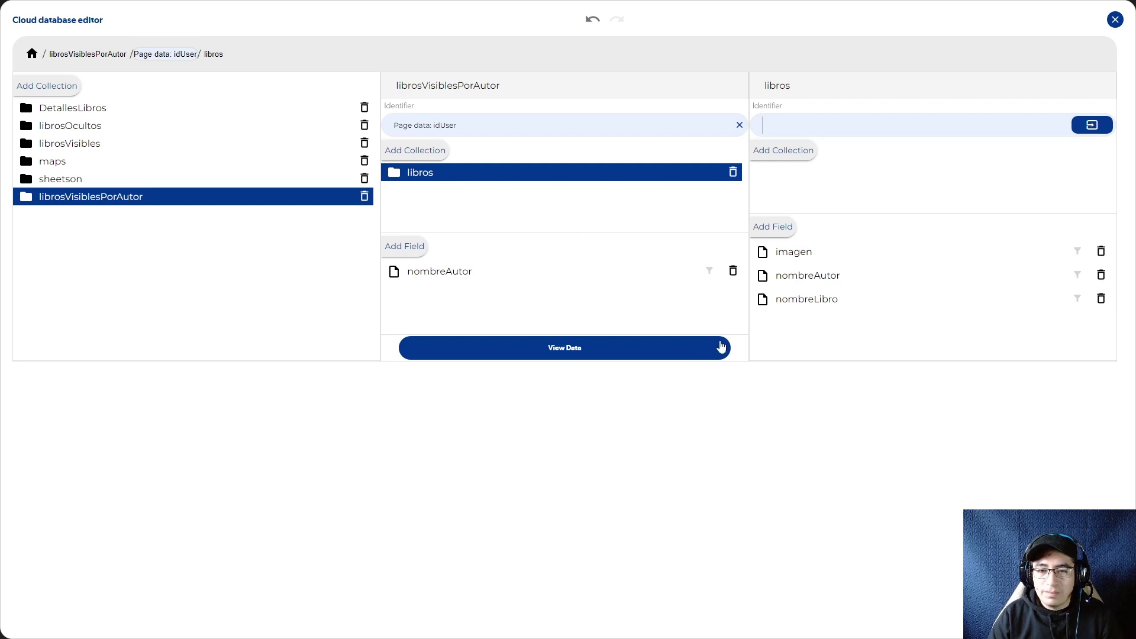
left_click(704, 349)
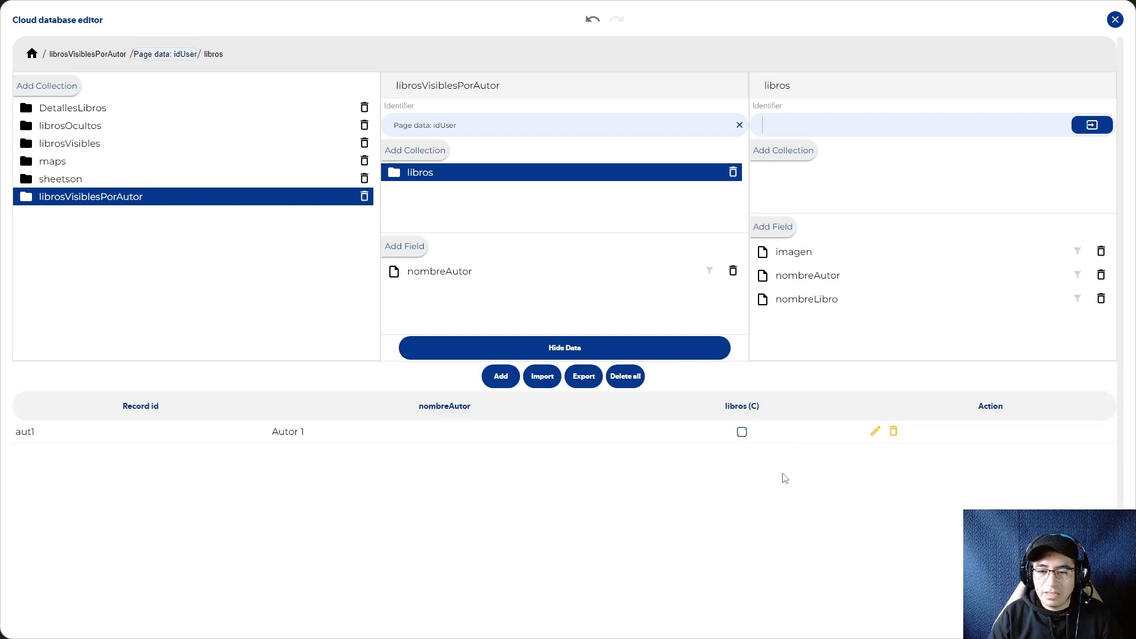
left_click(741, 433)
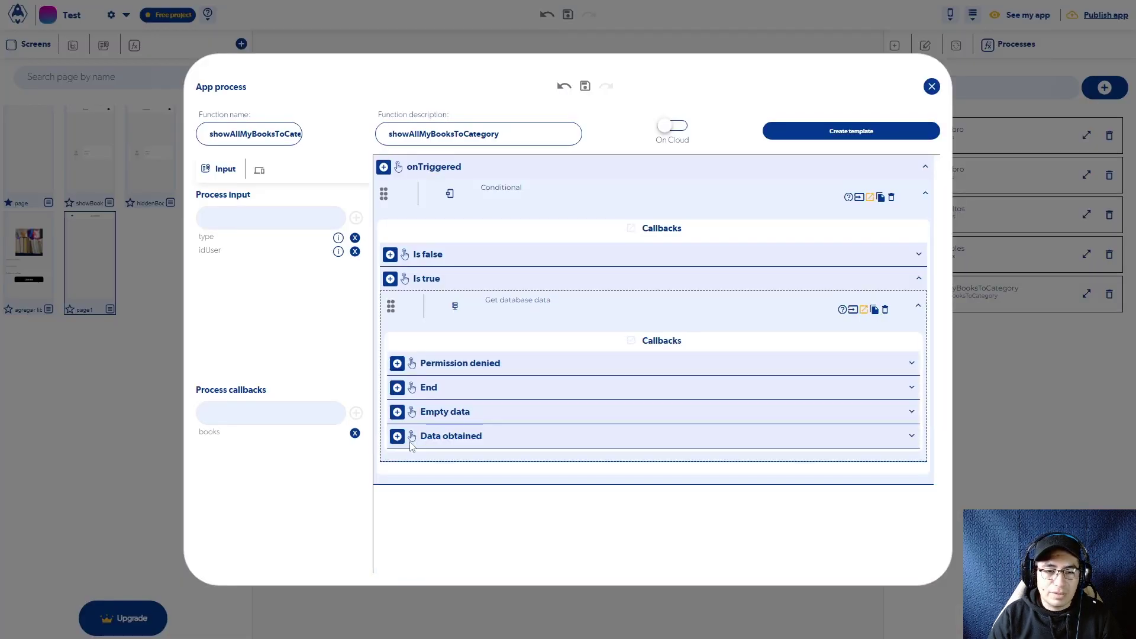
Add the books process callback to Data obtained in the Is true branch, returning the Get database data result
left_click(397, 436)
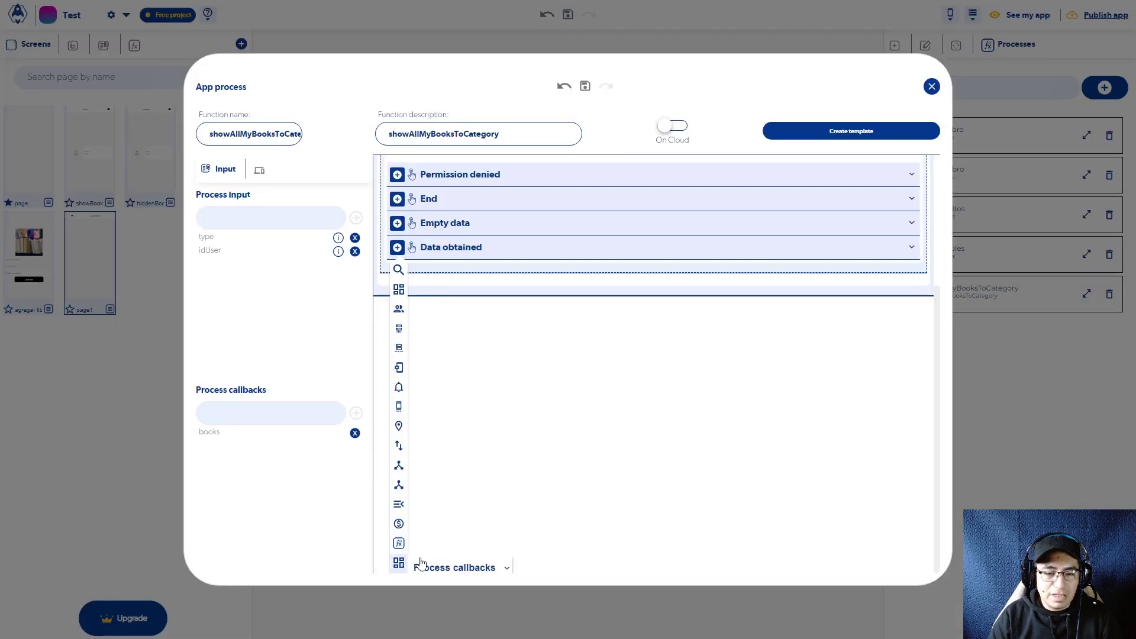
left_click(447, 563)
scroll(514, 557, "up", 1)
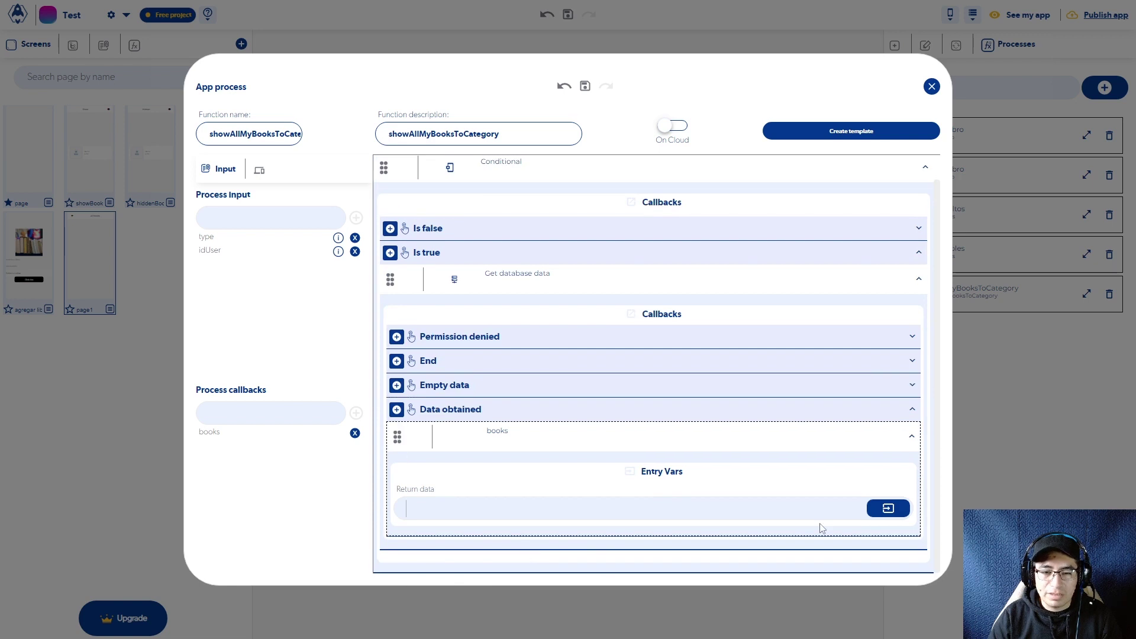
left_click(887, 508)
left_click(874, 538)
left_click_drag(858, 591, 748, 506)
left_click(593, 479)
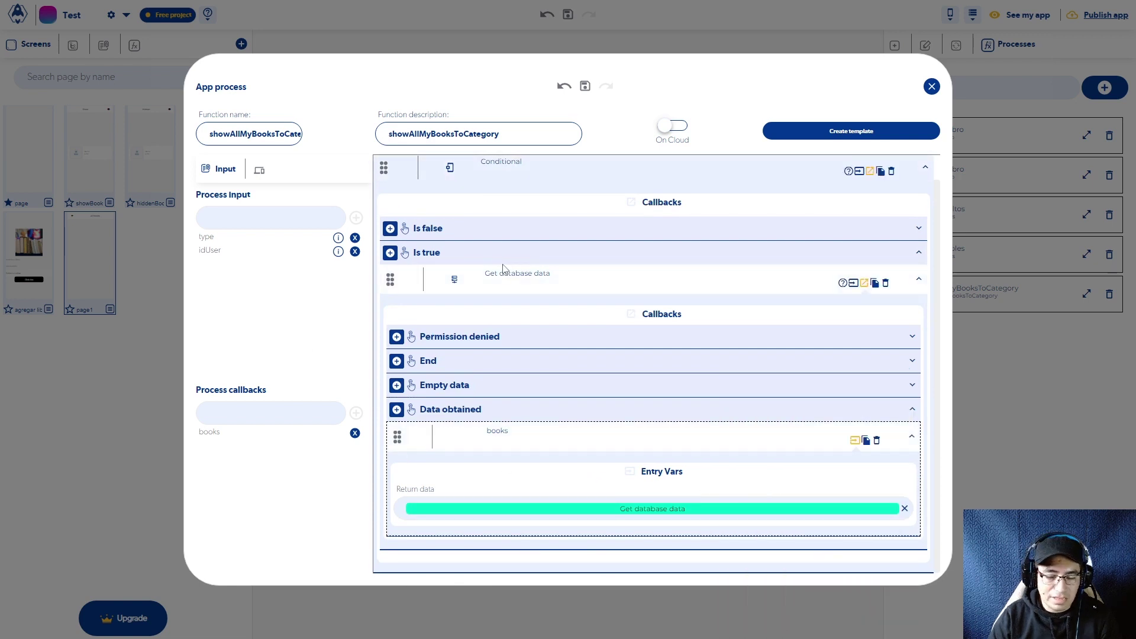
Check the conditional's entry values and add a Get database data action to its Is false branch
left_click(390, 230)
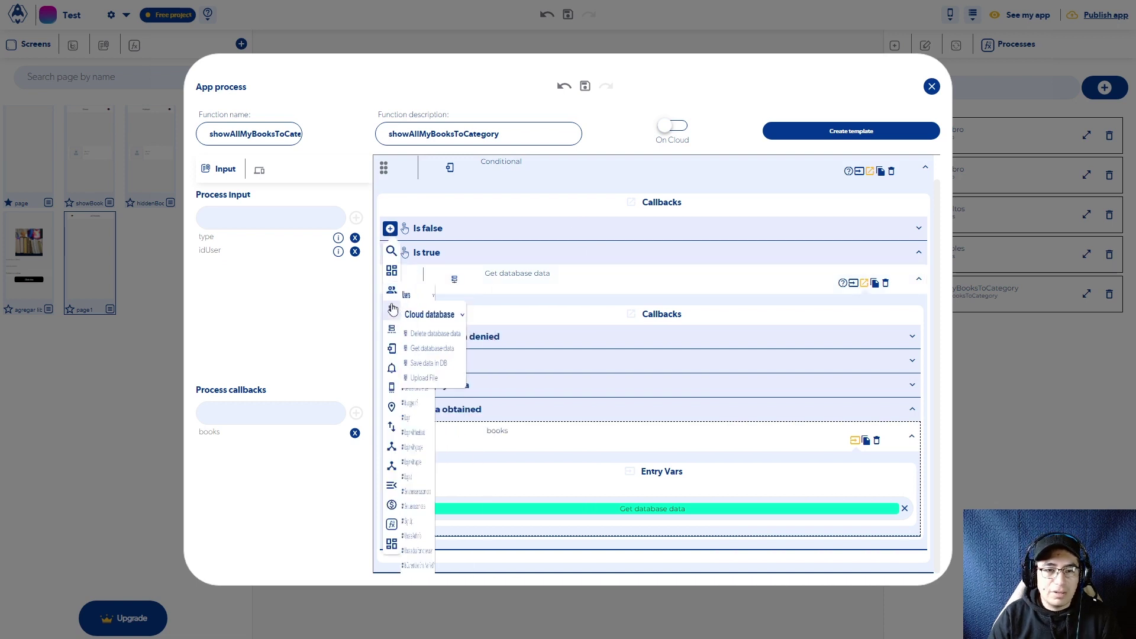
left_click(859, 170)
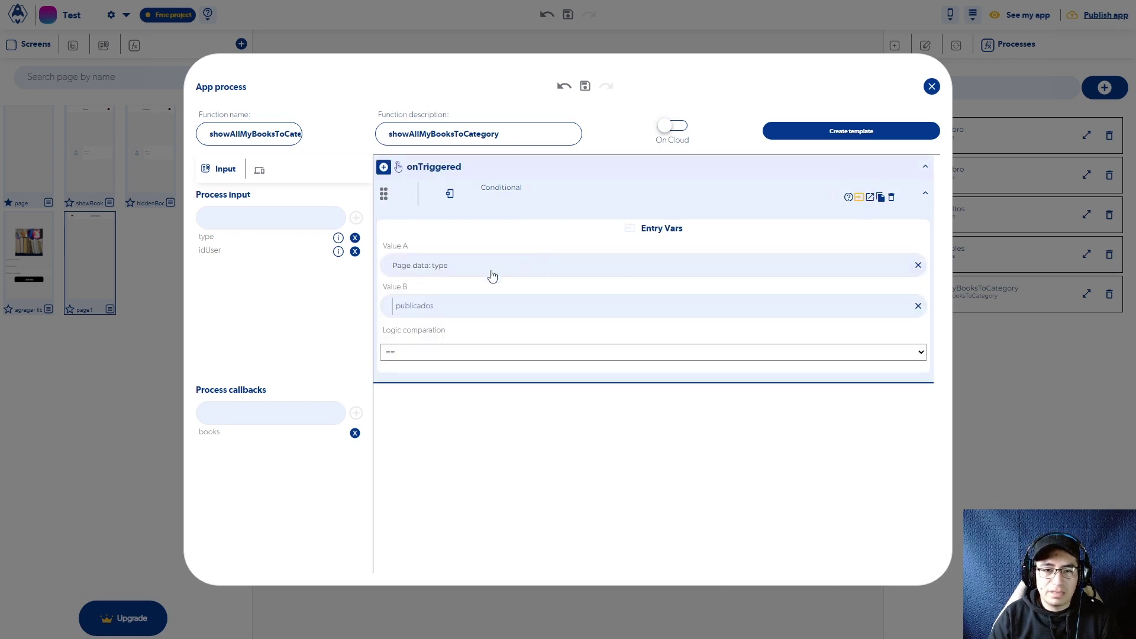
left_click(870, 197)
mouse_move(394, 303)
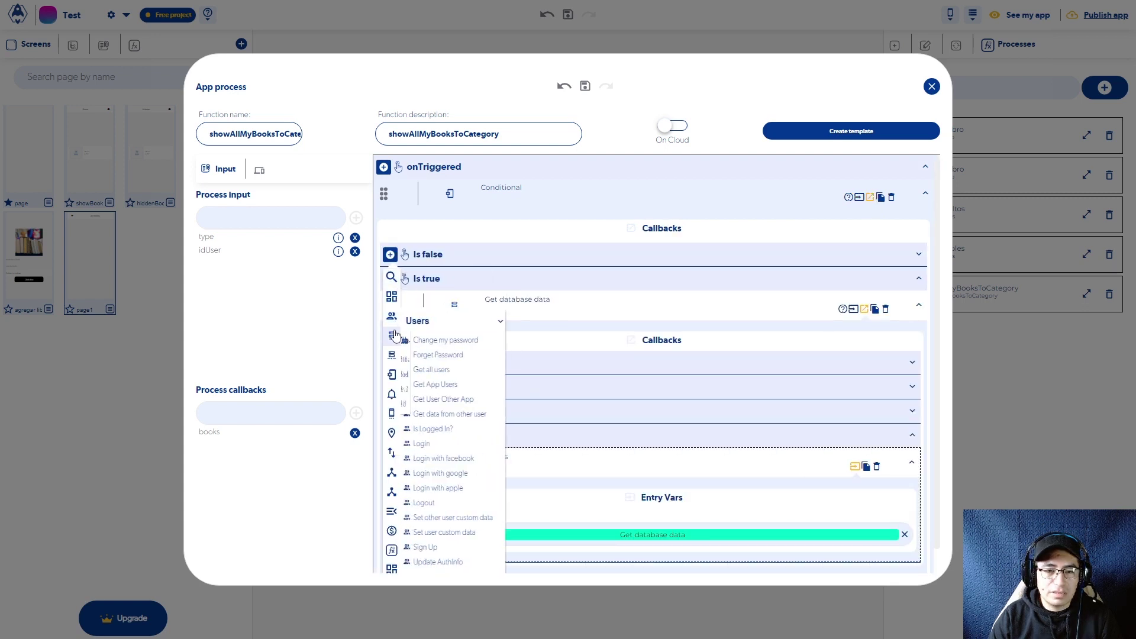
mouse_move(391, 335)
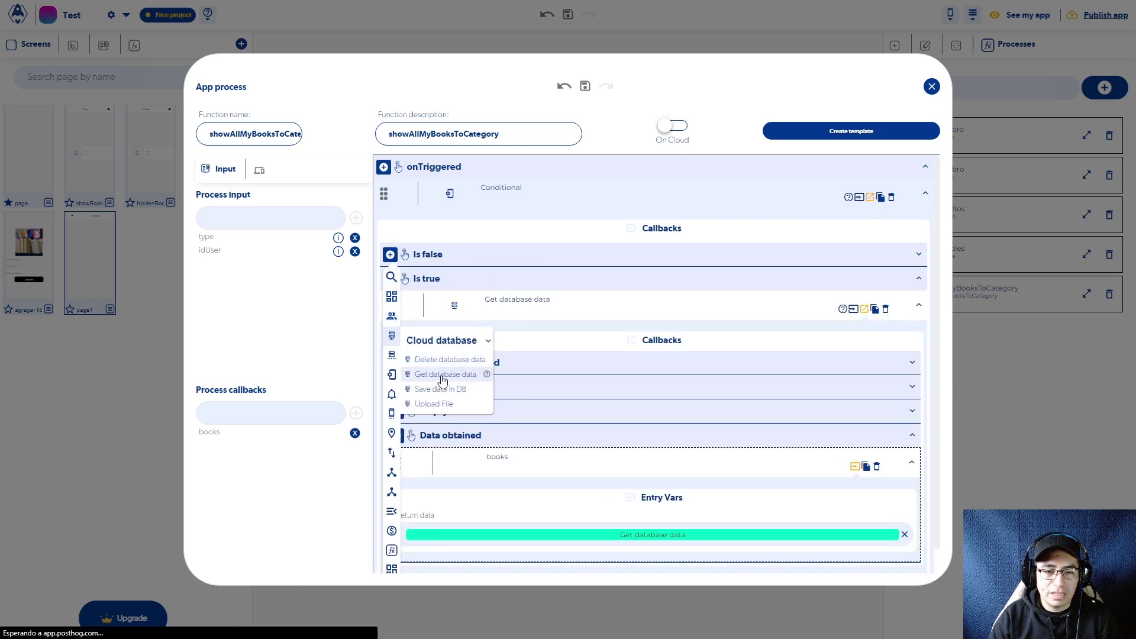
left_click(442, 375)
scroll(633, 469, "down", 3)
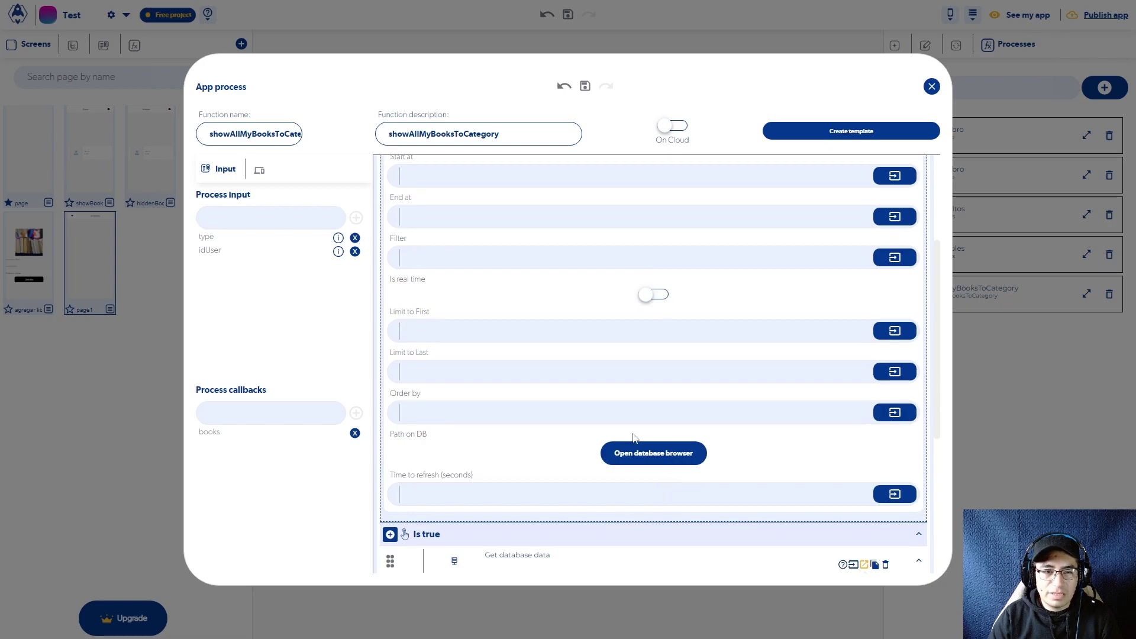
Set the database path of the Is false Get database data to librosOcultos / Page data idUser / libros
left_click(670, 454)
left_click(116, 132)
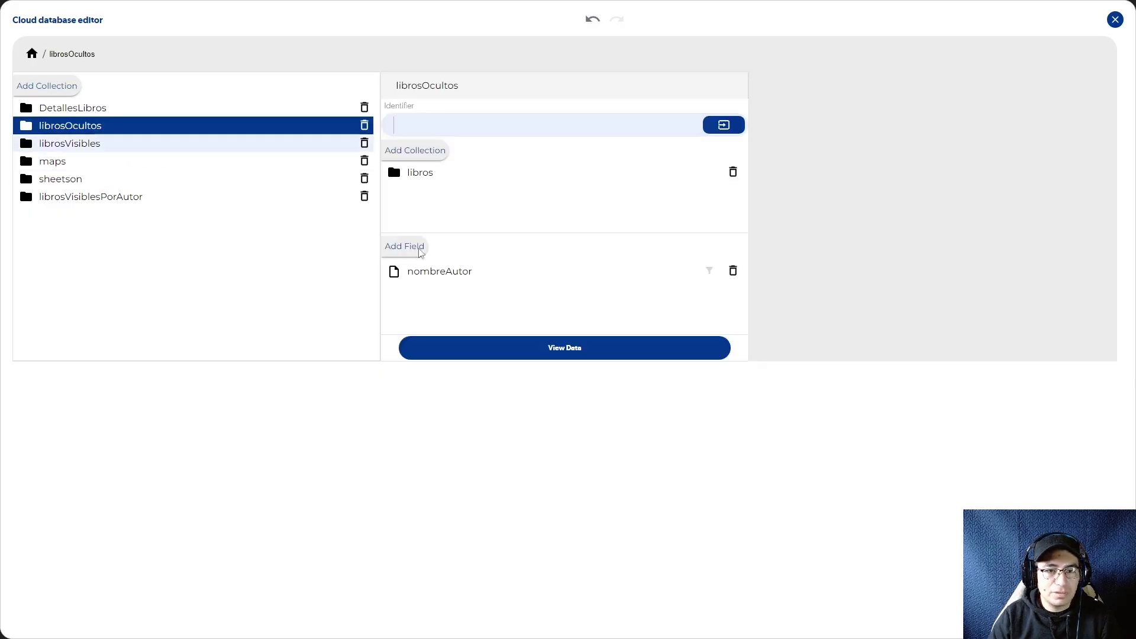
left_click(604, 200)
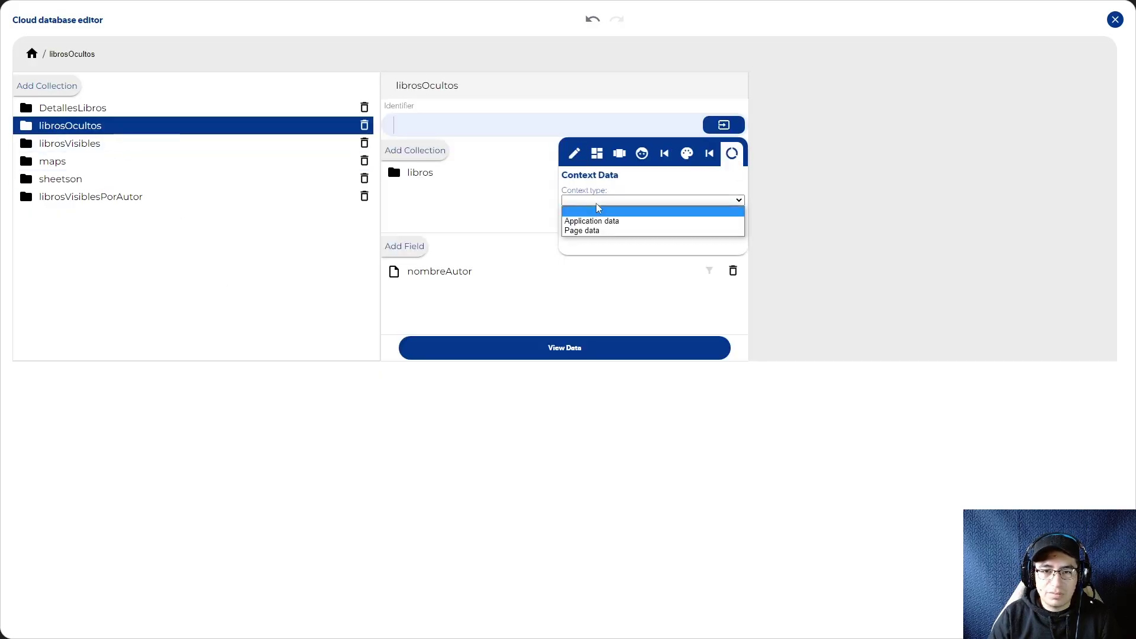
left_click(582, 230)
left_click(589, 220)
left_click(577, 250)
left_click(464, 176)
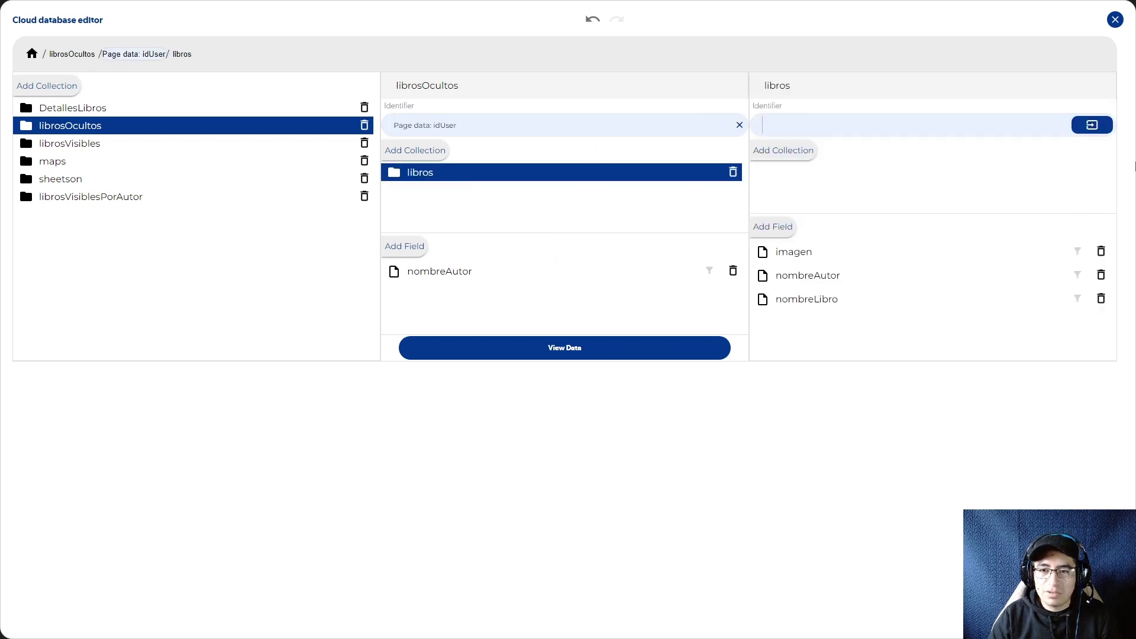
left_click(1115, 19)
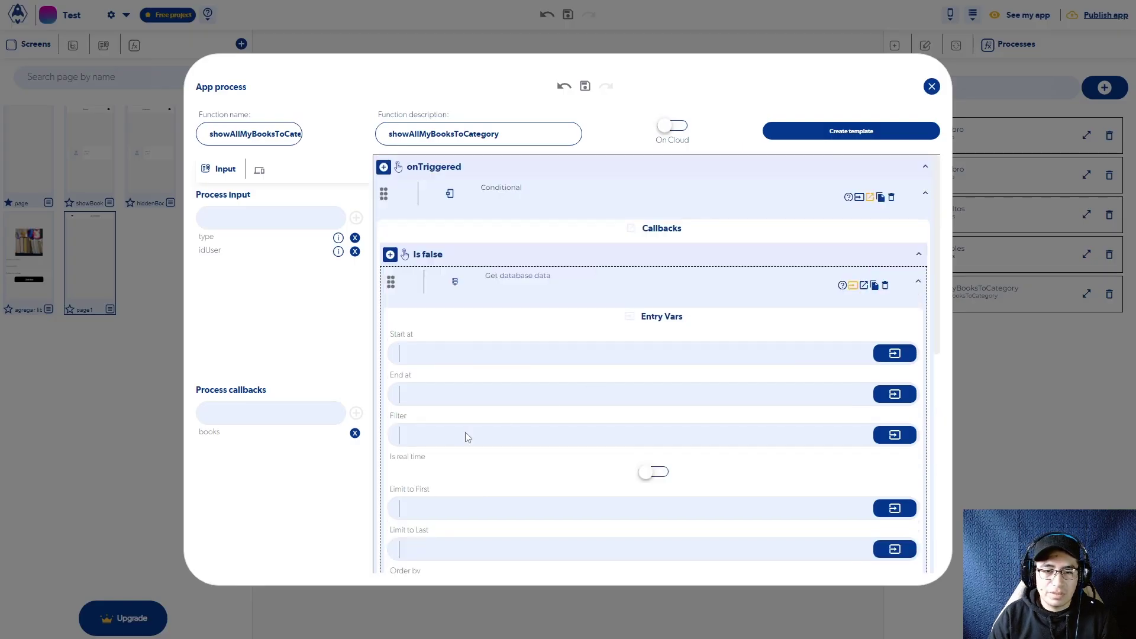
Add the books process callback to Data obtained in the Is false branch, returning the Get database data result
left_click(397, 412)
scroll(437, 491, "down", 3)
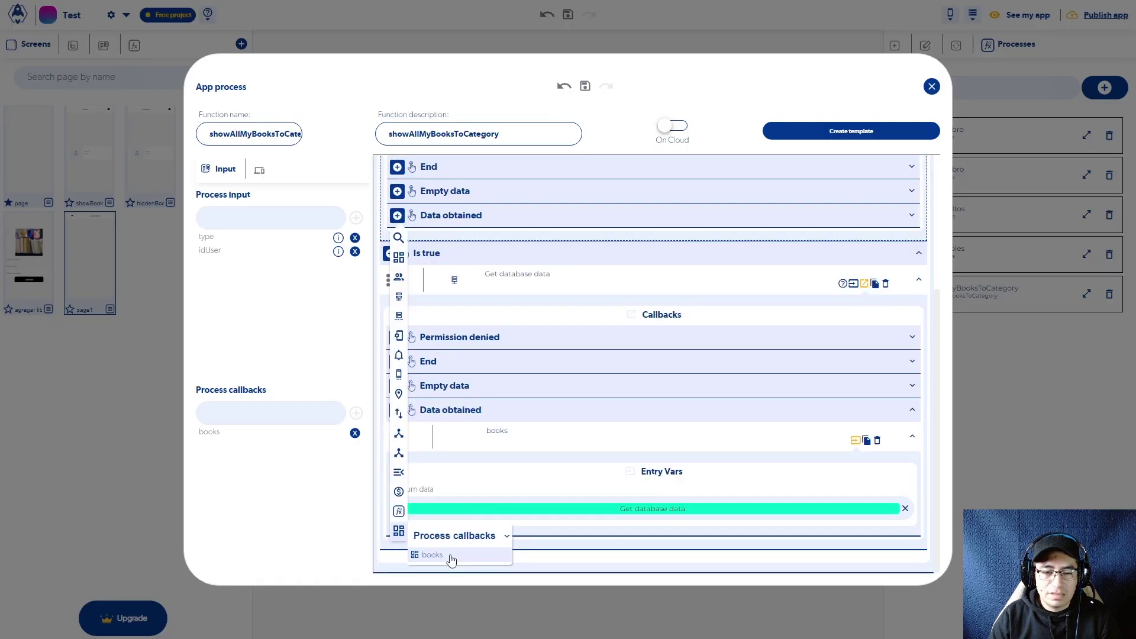
left_click(451, 556)
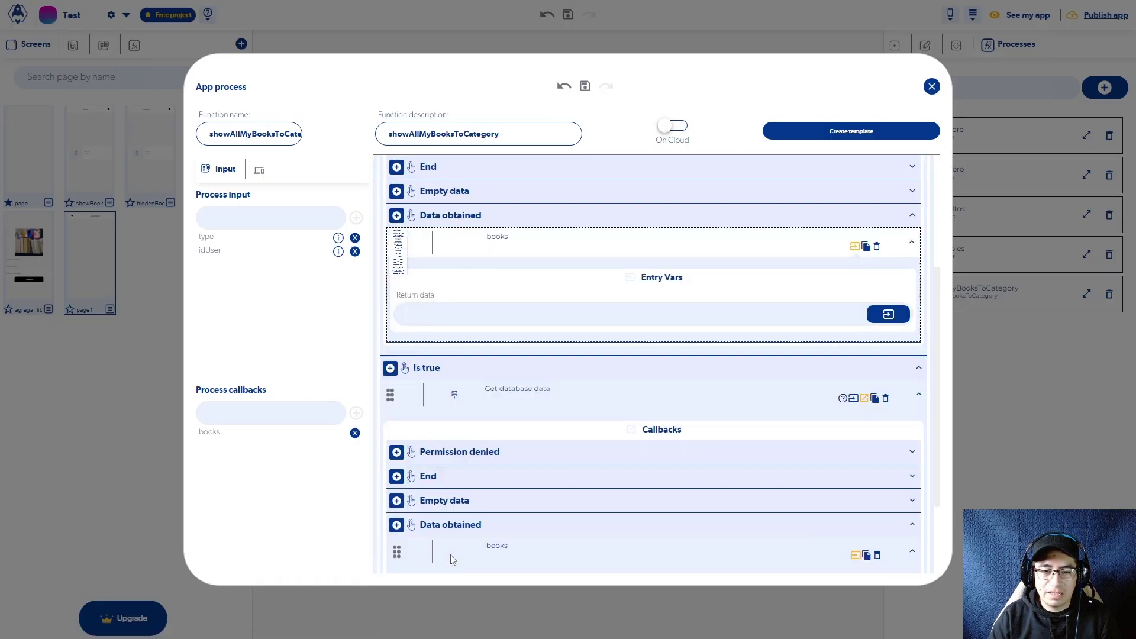
left_click(887, 314)
left_click(873, 343)
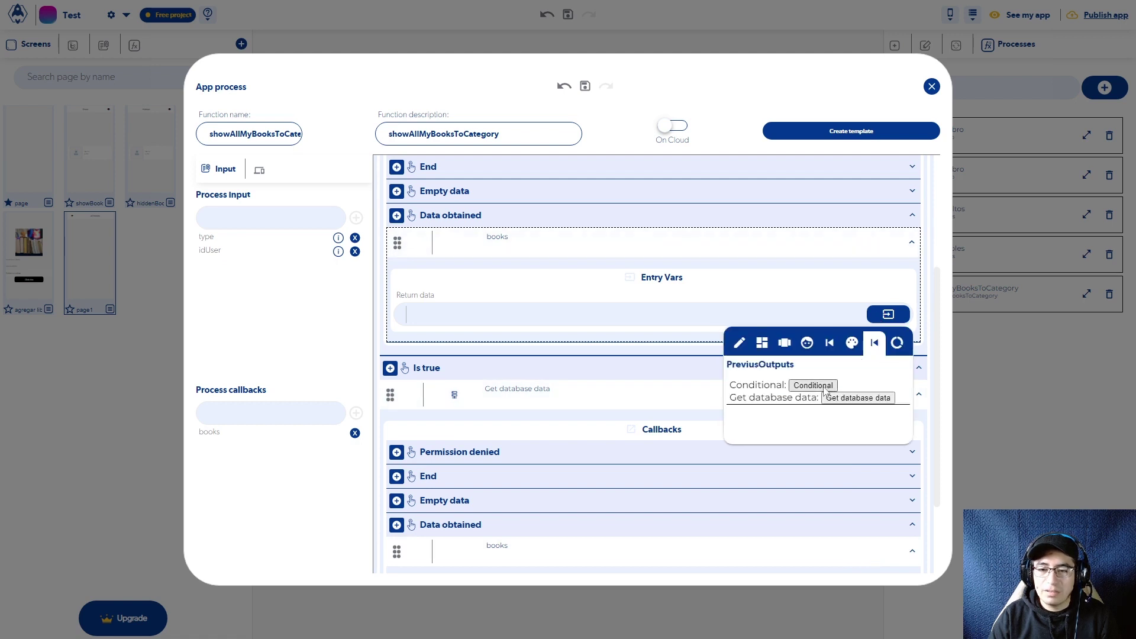
left_click(852, 398)
Add a second process callback named dataNotFound
left_click(280, 414)
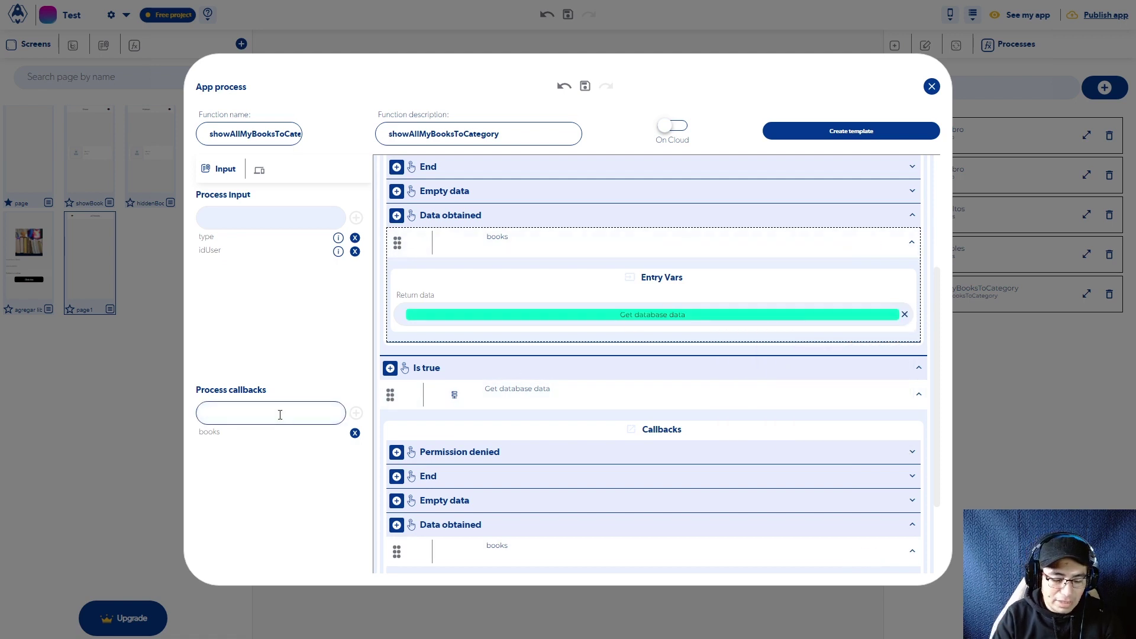
type("data")
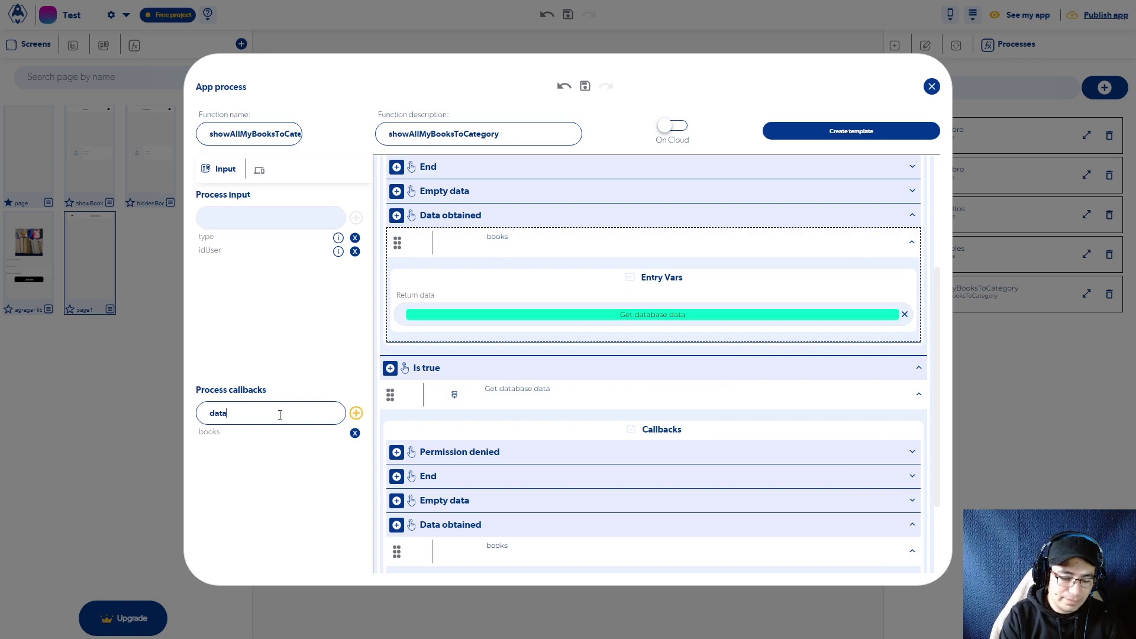
type("NotFound")
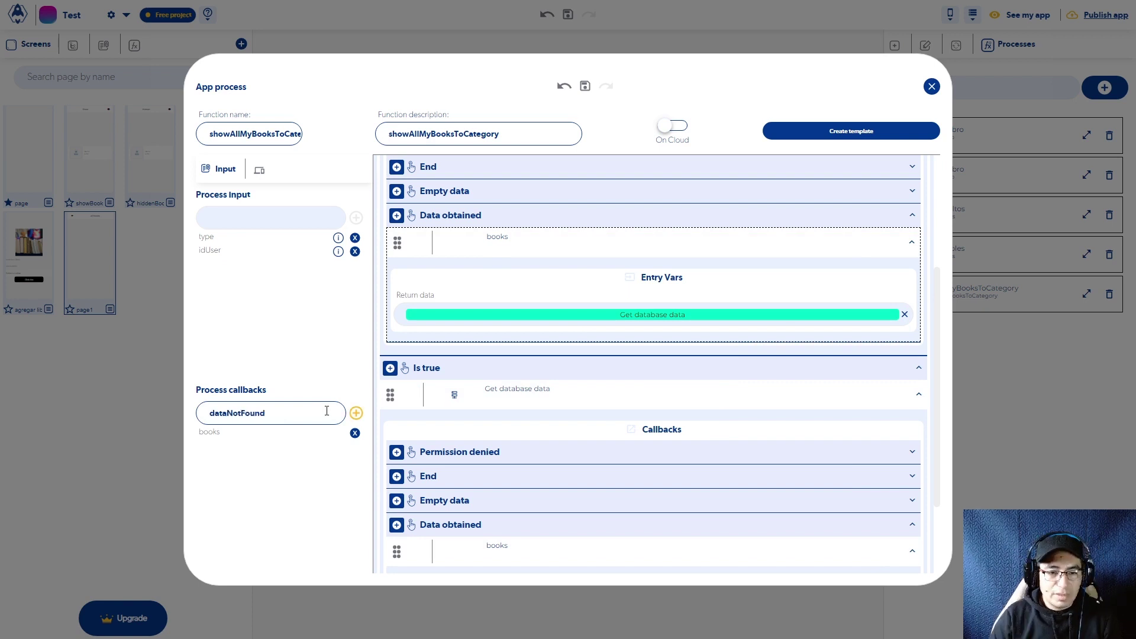
left_click(357, 413)
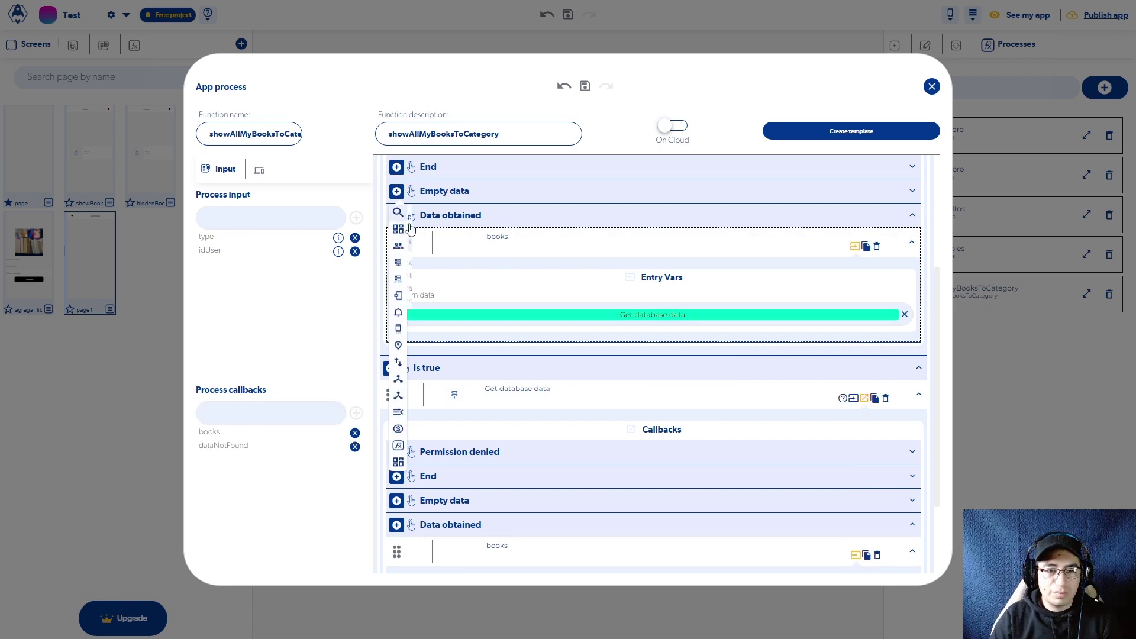
Add the dataNotFound callback to Empty data in both the Is false and Is true branches, and close the process editor
scroll(438, 494, "down", 2)
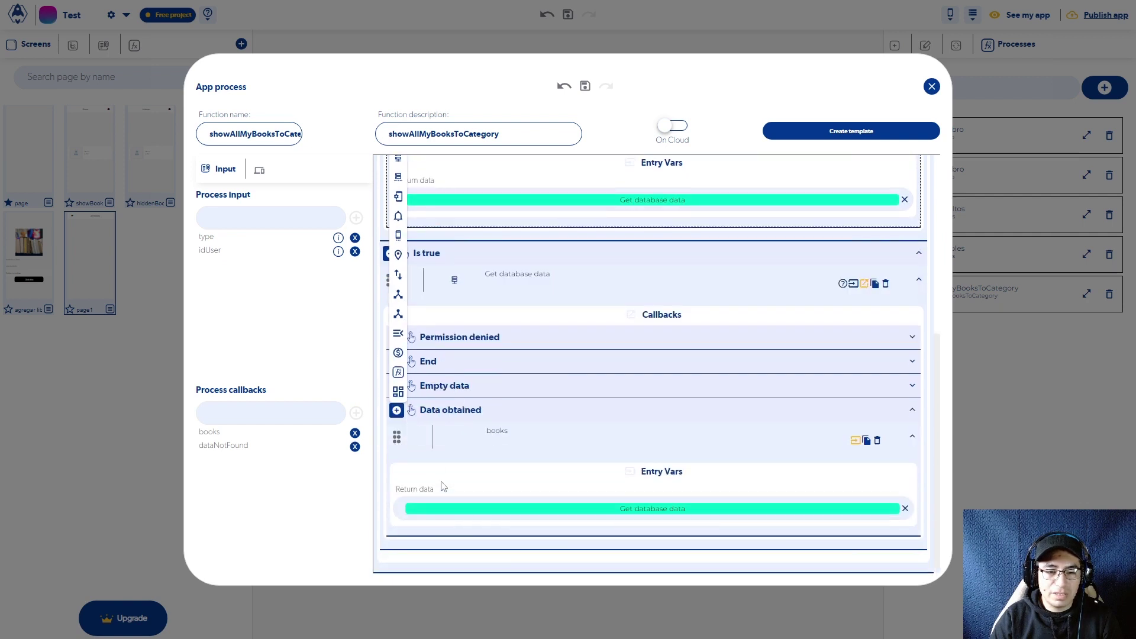
left_click(397, 411)
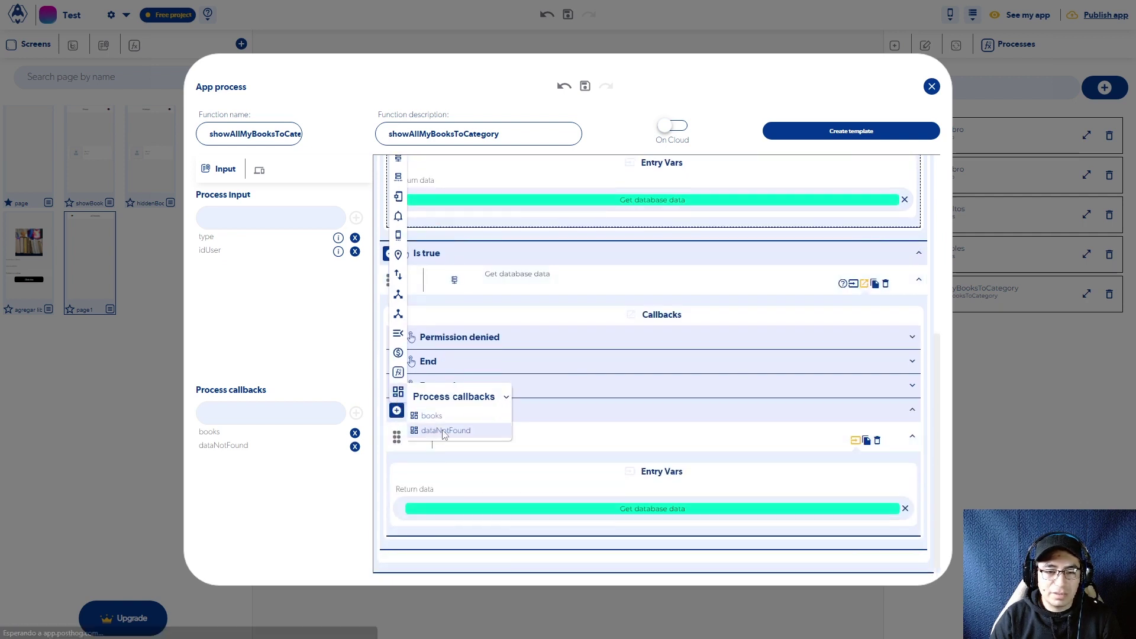
left_click(444, 433)
left_click(396, 524)
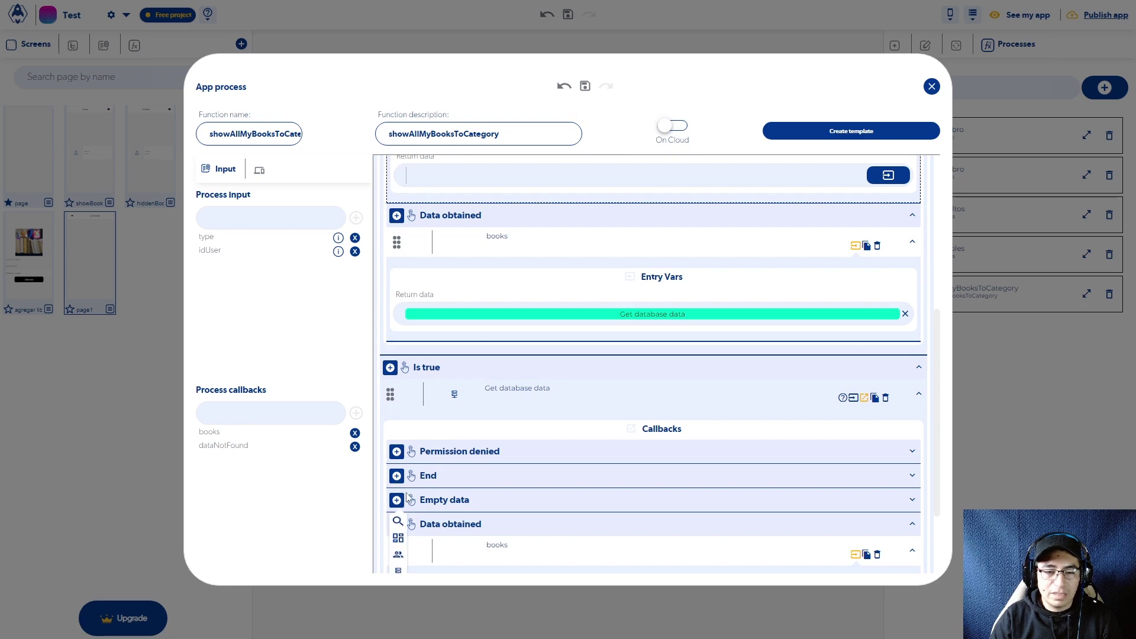
scroll(411, 501, "down", 4)
left_click(398, 529)
left_click(457, 562)
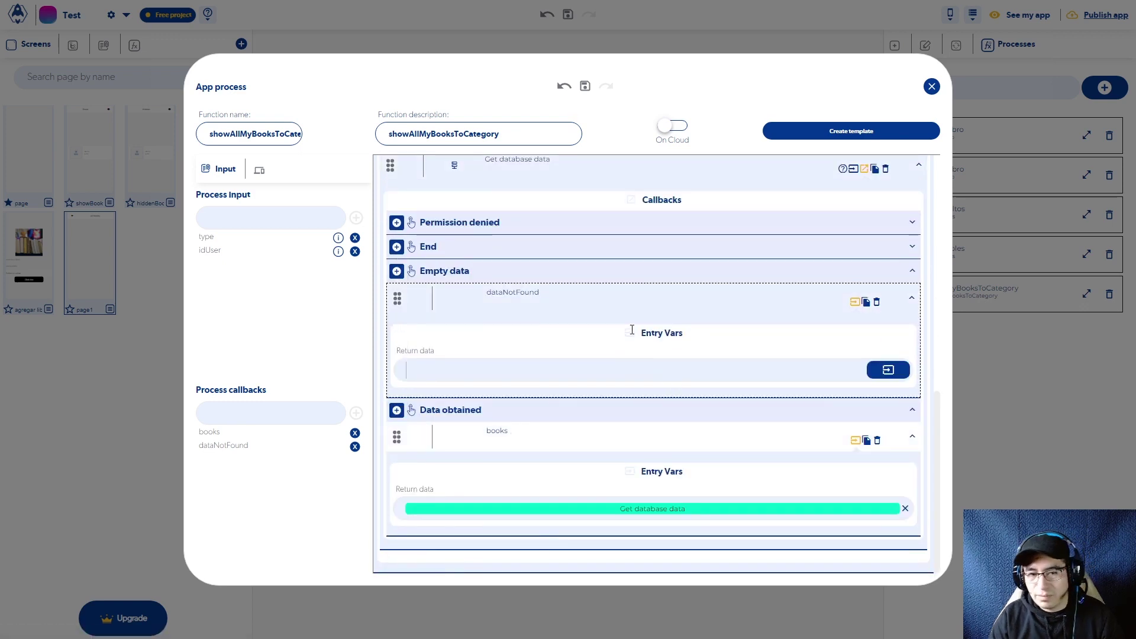
left_click(931, 86)
On the showBooks screen, add the showAllMyBooksToCategory process to the onPress event of the Show header text
left_click(88, 152)
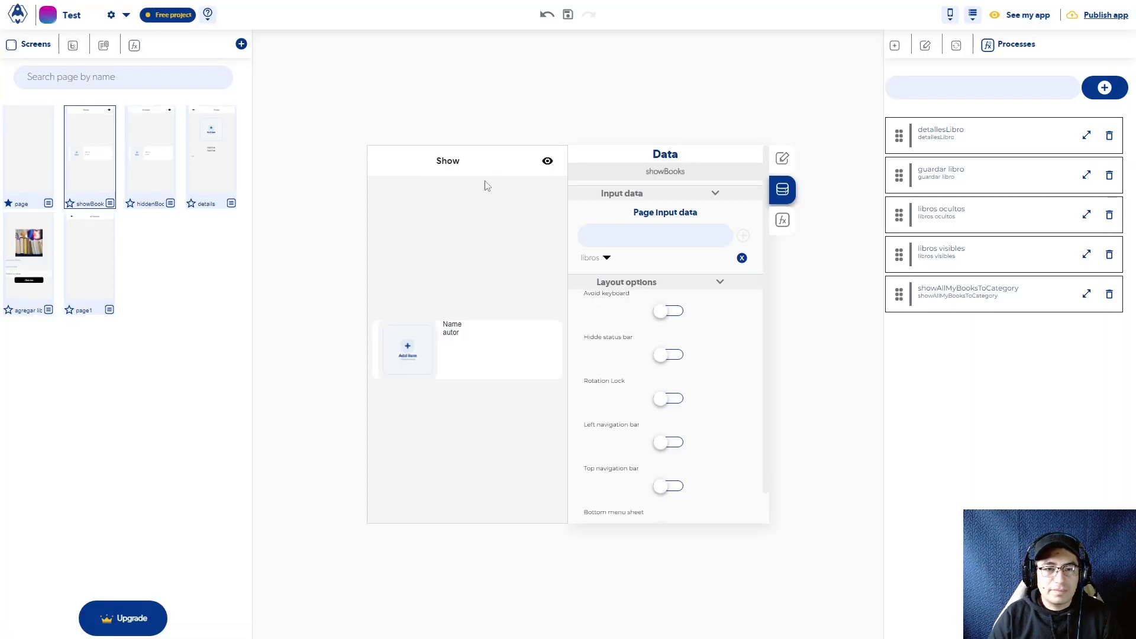
left_click(448, 160)
left_click(782, 220)
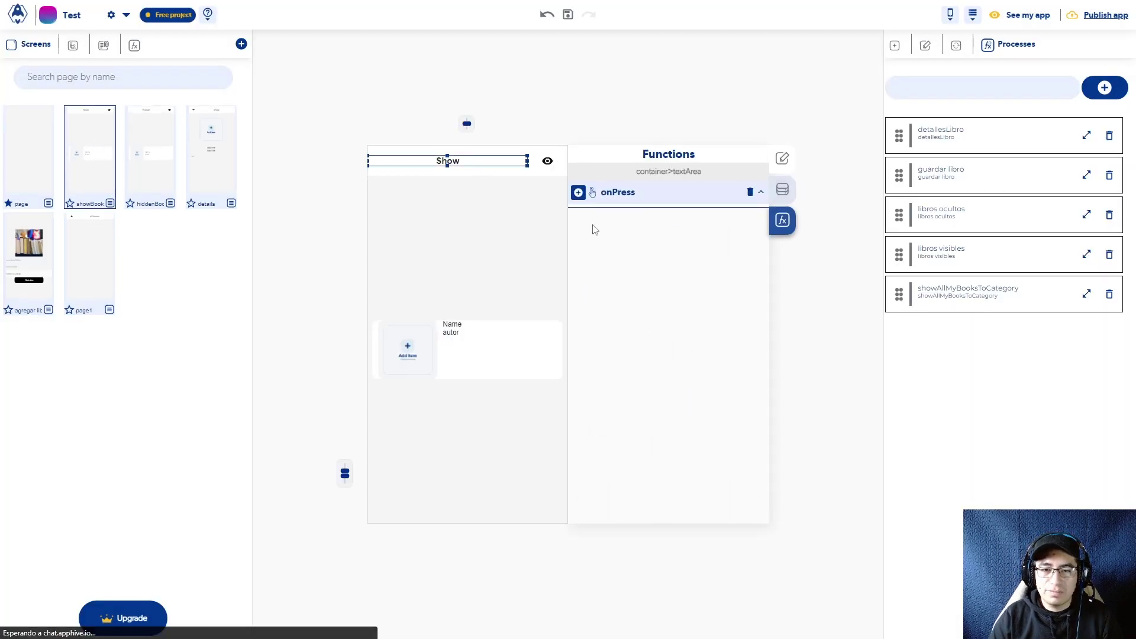
left_click(583, 227)
mouse_move(580, 430)
left_click(651, 513)
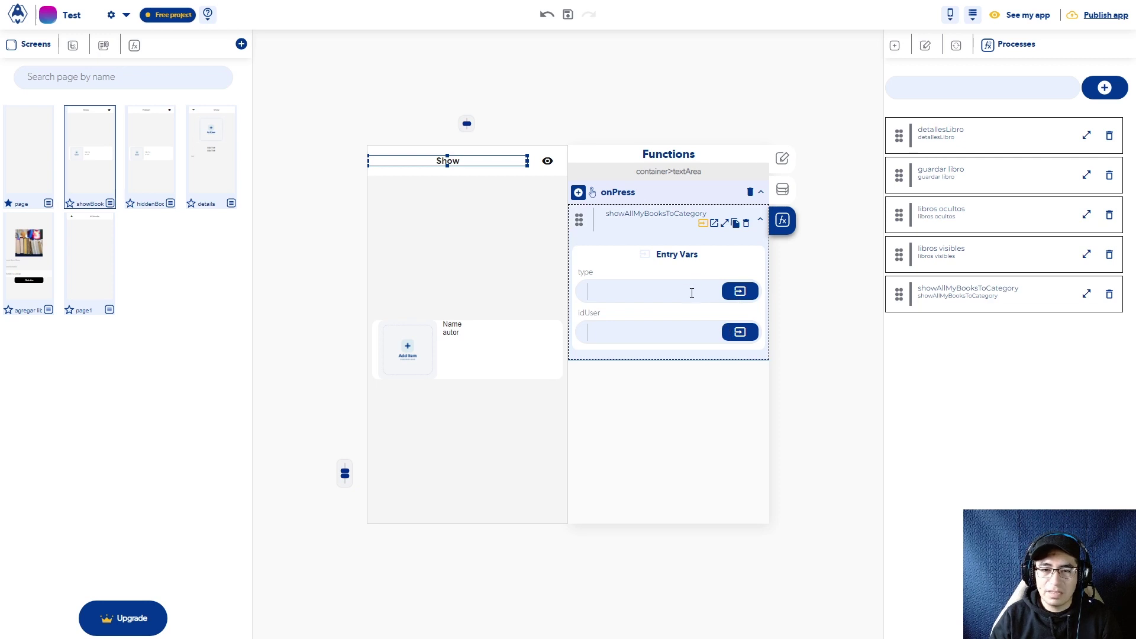
Copy publicados from the conditional's Value B into the onPress process's type, and set its idUser to aut1
left_click(1086, 295)
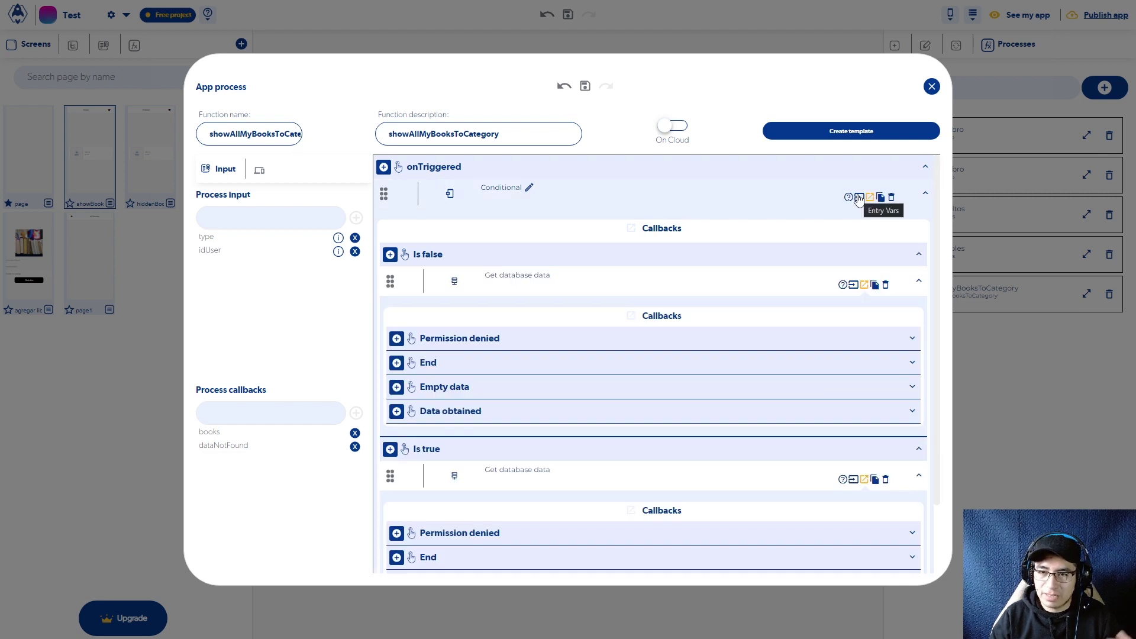
left_click(859, 197)
left_click(858, 197)
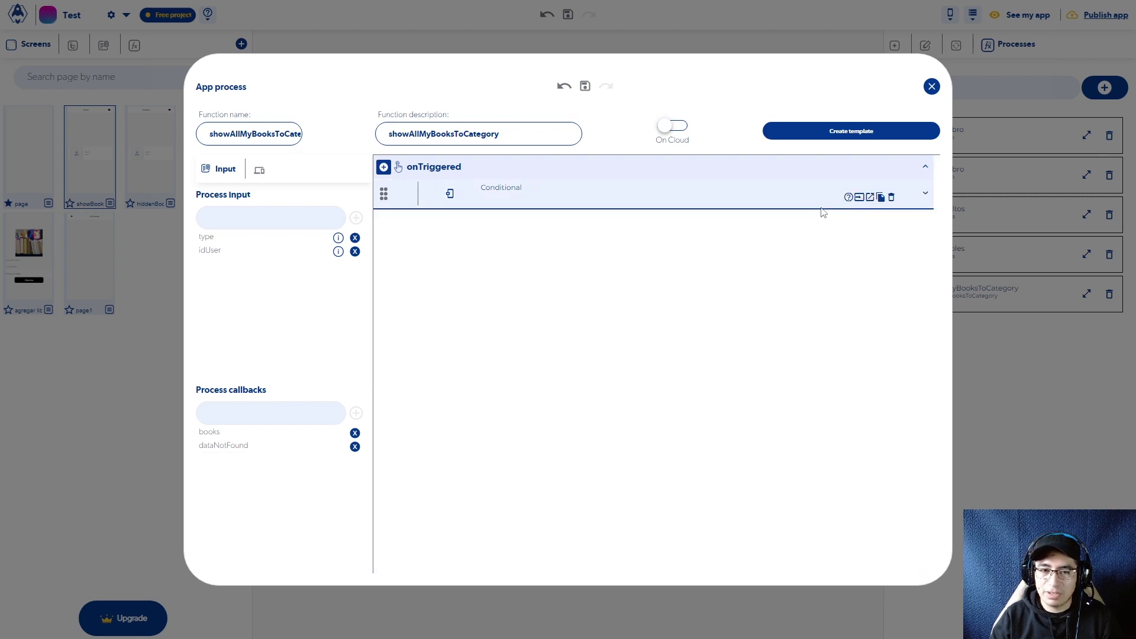
left_click(859, 197)
key("ctrl+a")
key("ctrl+c")
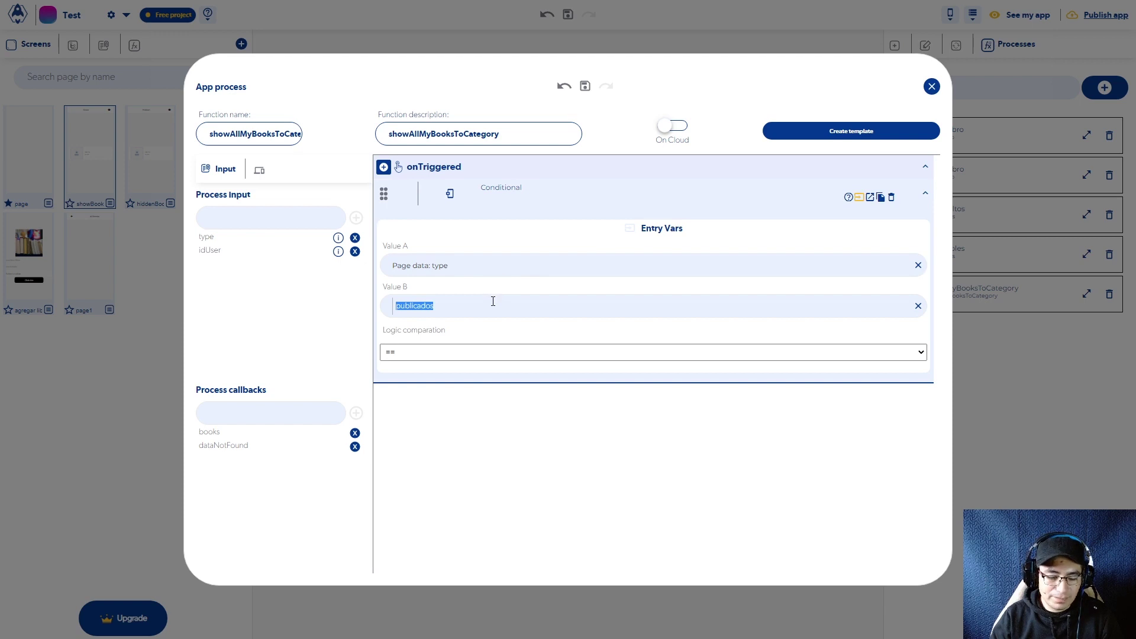
left_click(995, 450)
left_click(607, 292)
key("ctrl+v")
left_click(615, 334)
type("aut1")
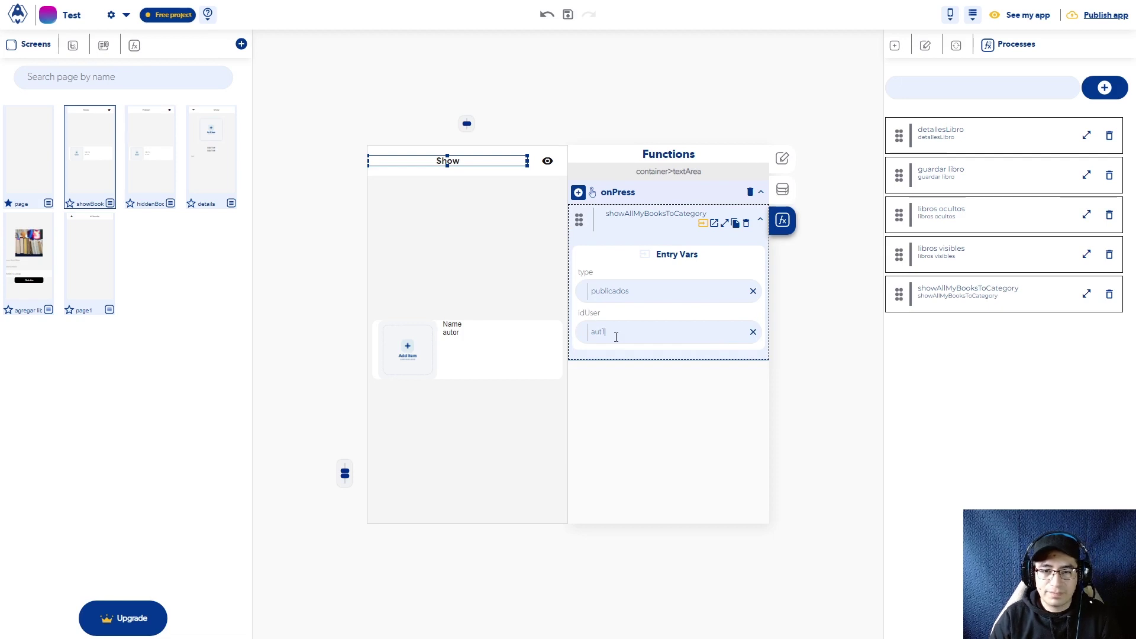
Try the authenticated user's Current user id as the idUser value
left_click(752, 332)
left_click(741, 341)
left_click(649, 362)
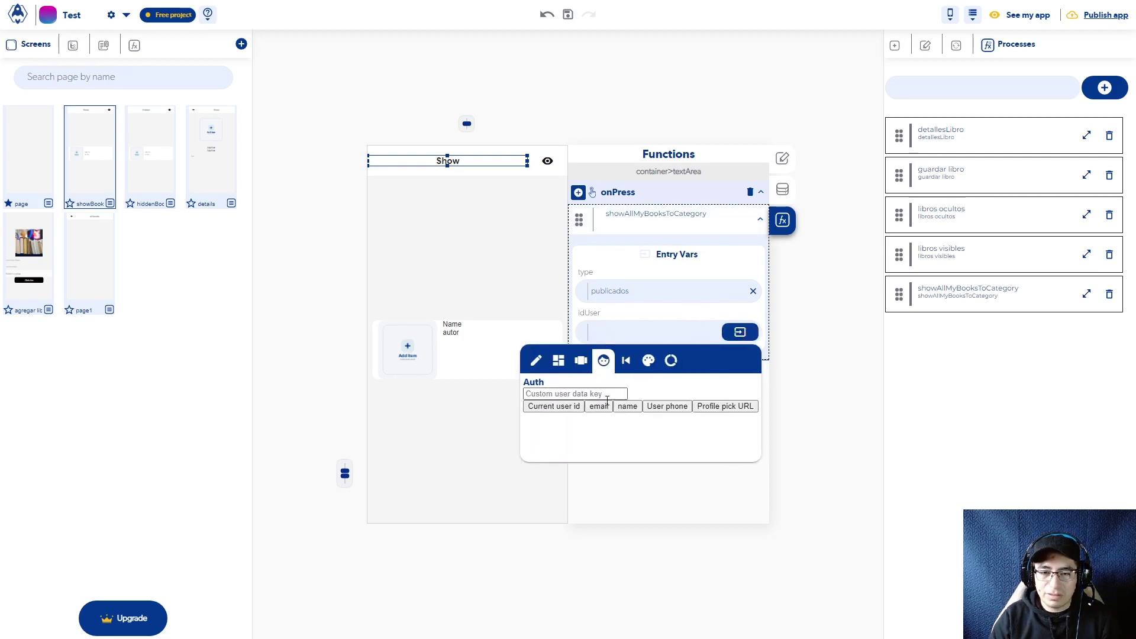
left_click(553, 406)
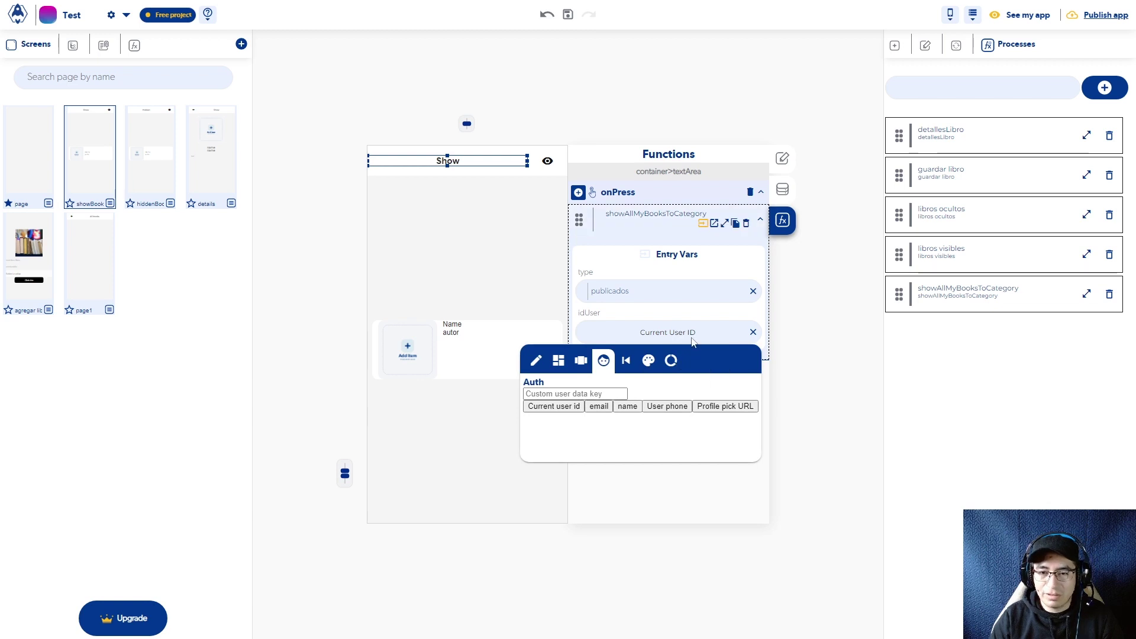
Set the process's idUser to the plain text aut1
left_click(536, 362)
left_click(604, 394)
type("aut1")
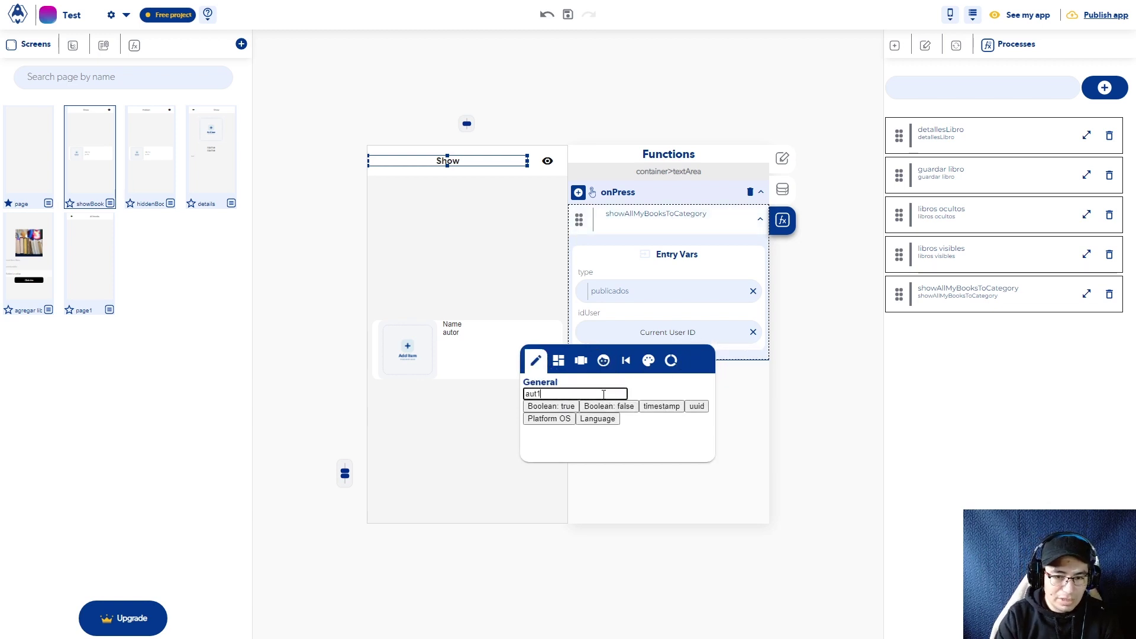
left_click(643, 321)
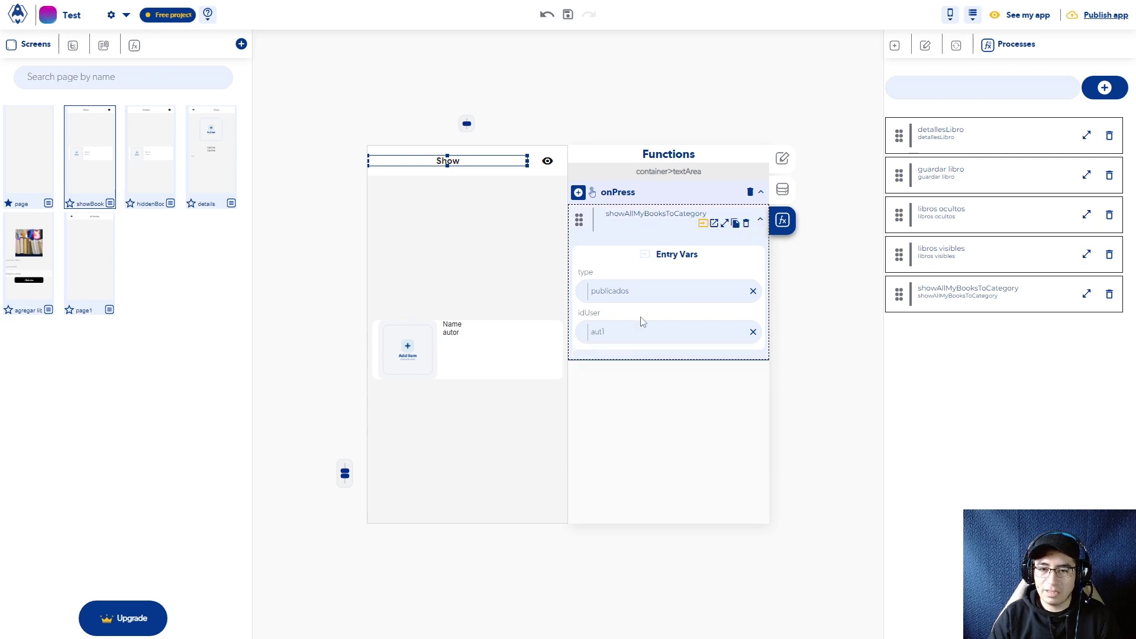
Add a Replace screen action to the books callback of the onPress process, with page1 as the target page
left_click(714, 223)
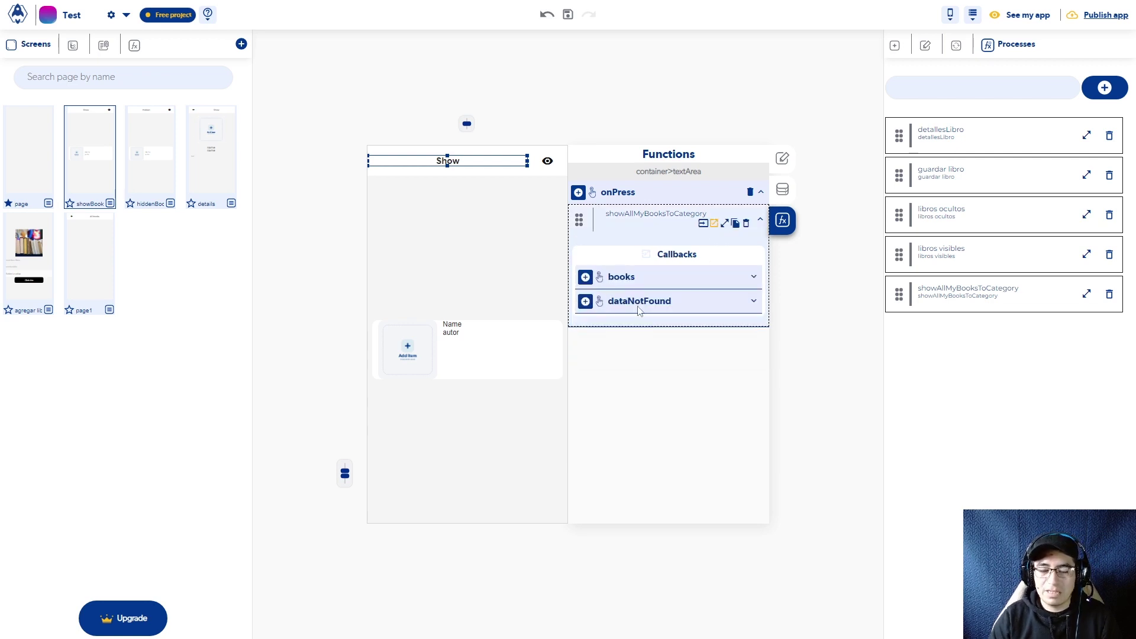
left_click(585, 277)
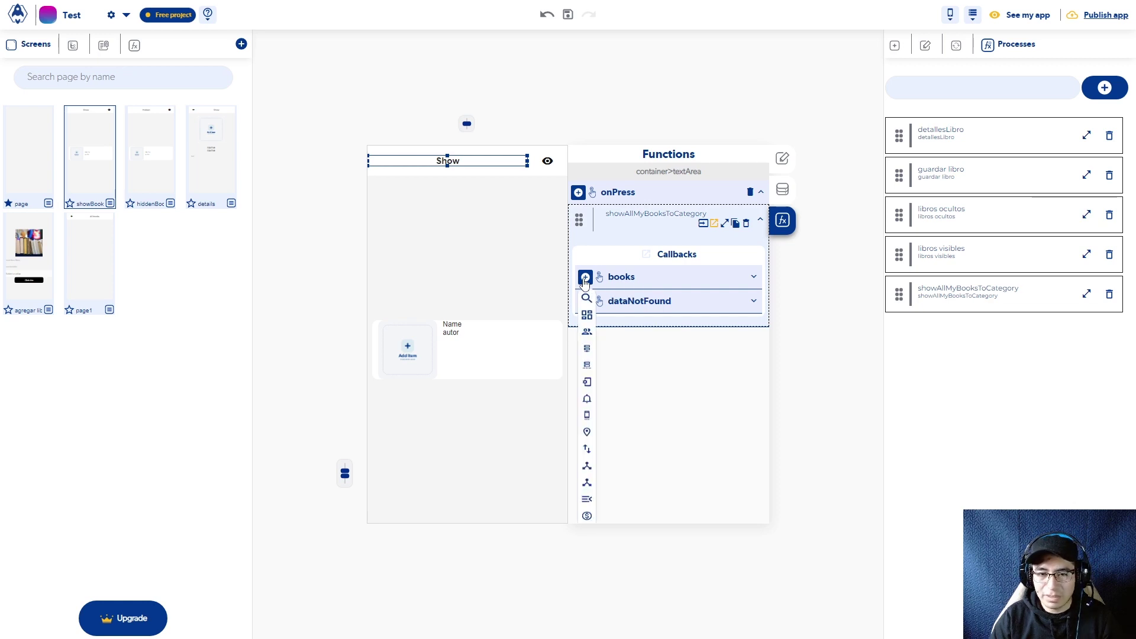
scroll(588, 473, "down", 1)
mouse_move(587, 479)
scroll(647, 494, "down", 2)
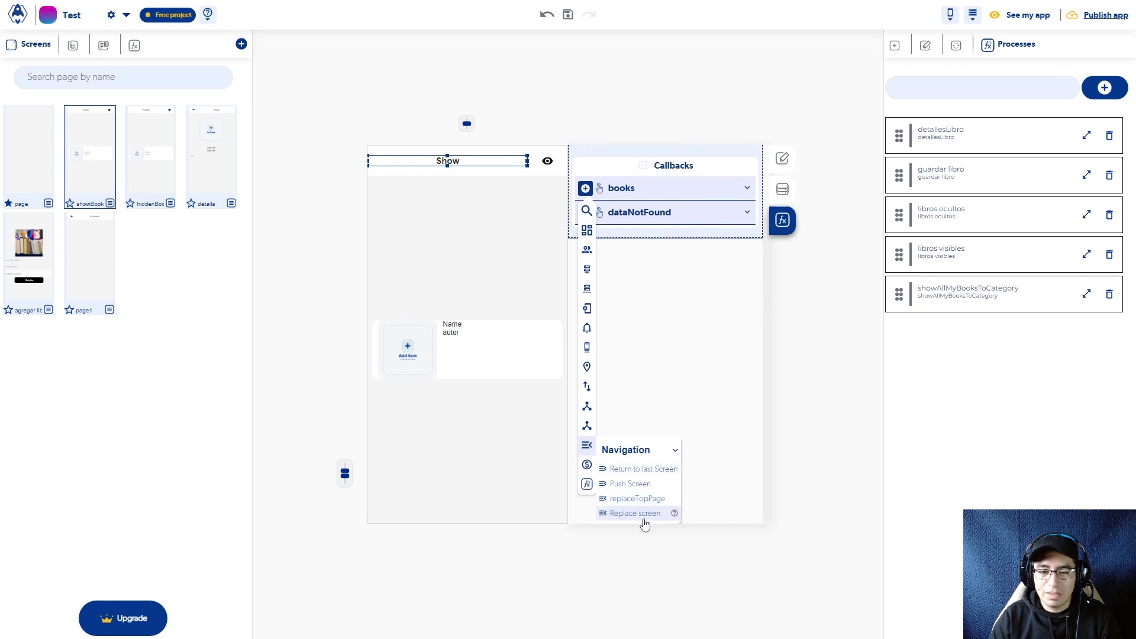
left_click(642, 514)
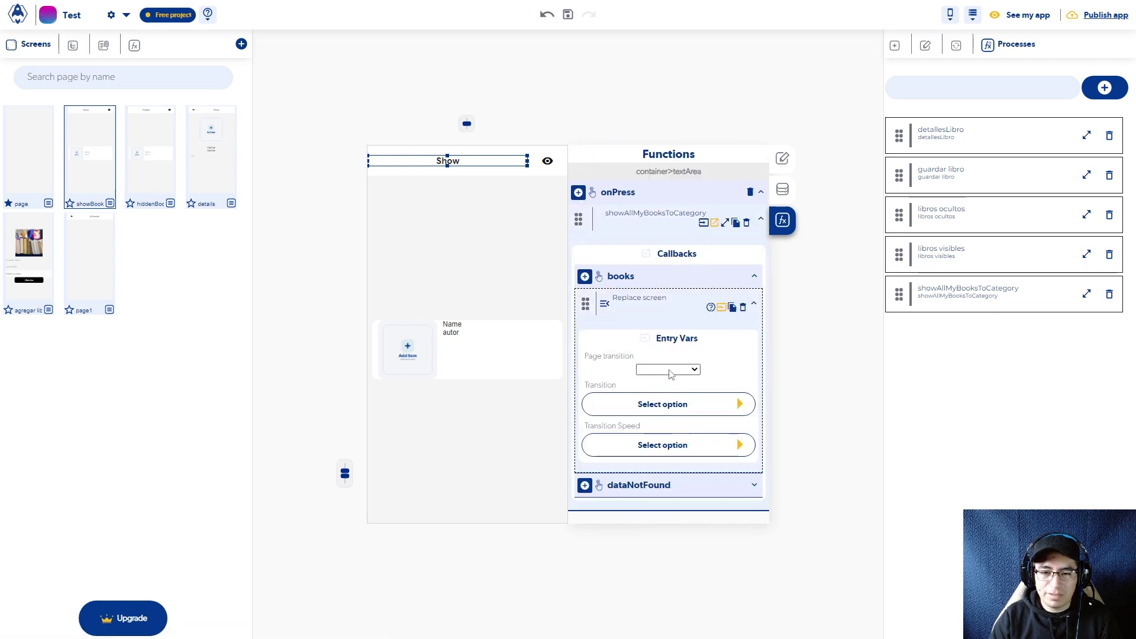
left_click(668, 369)
left_click(663, 429)
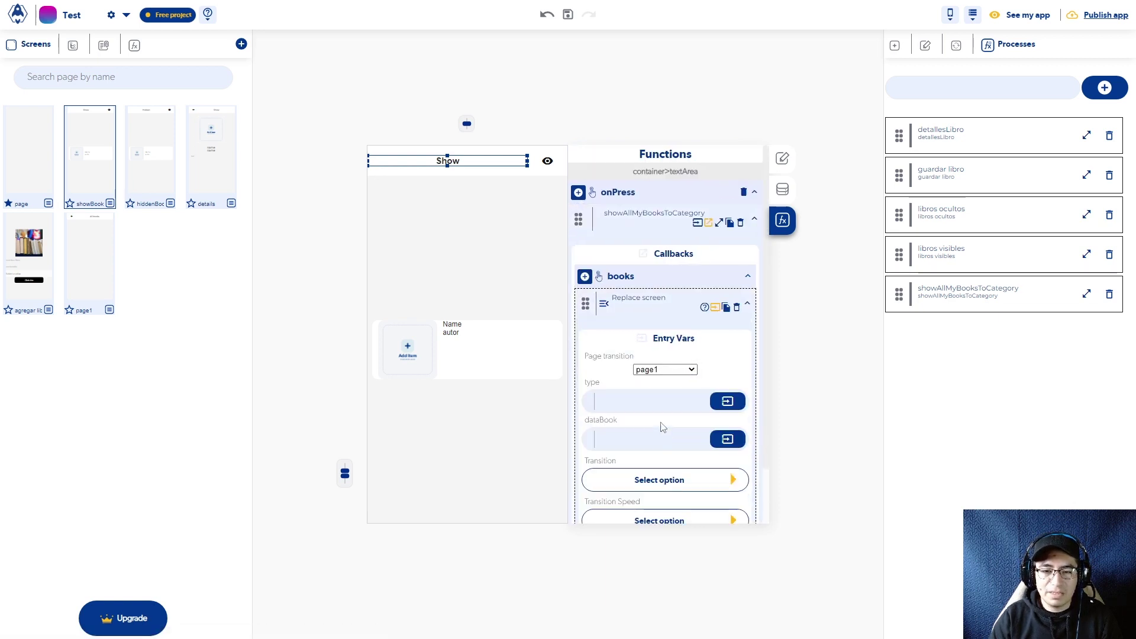
Pass publicados as type and the showAllMyBooksToCategory output as dataBook in the Replace screen action
left_click(662, 406)
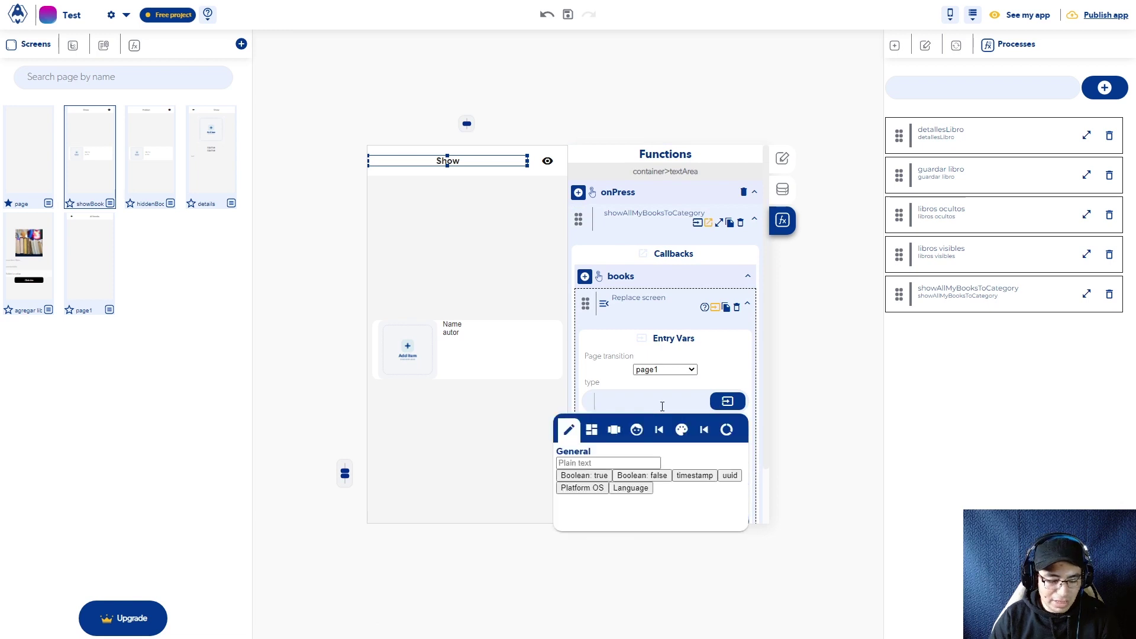
key("ctrl+v")
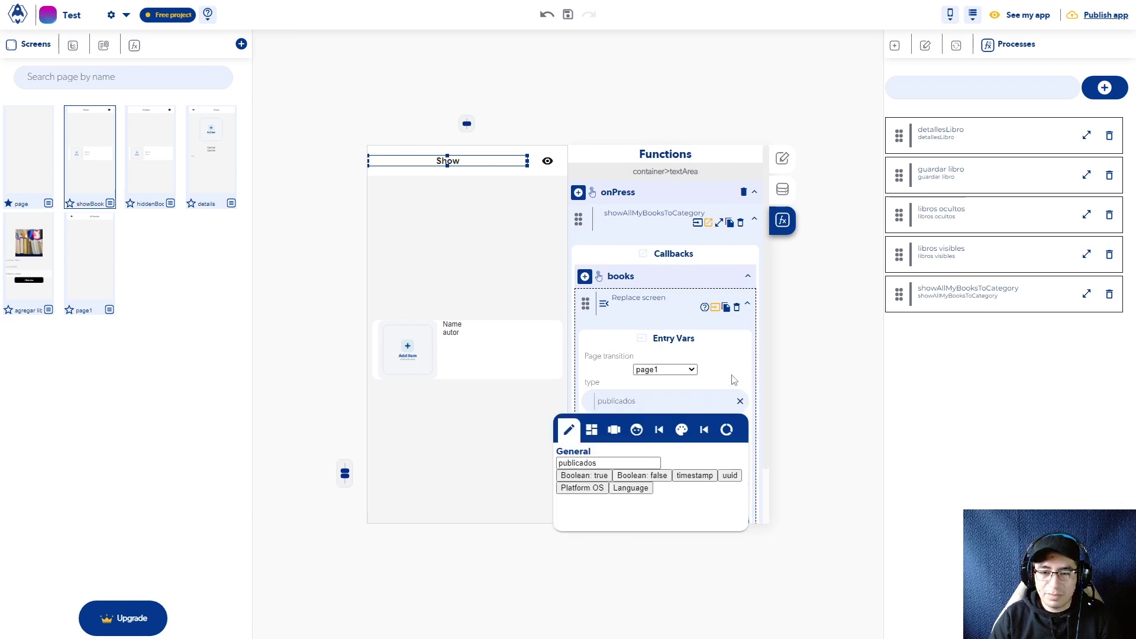
left_click(730, 443)
left_click(708, 473)
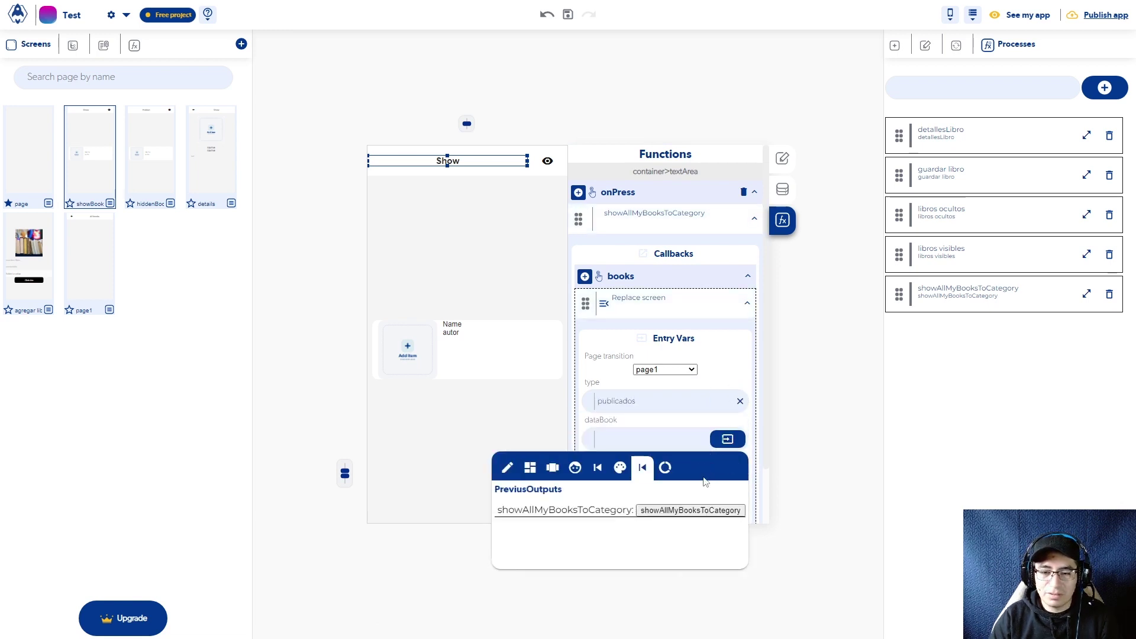
left_click(671, 510)
left_click(679, 421)
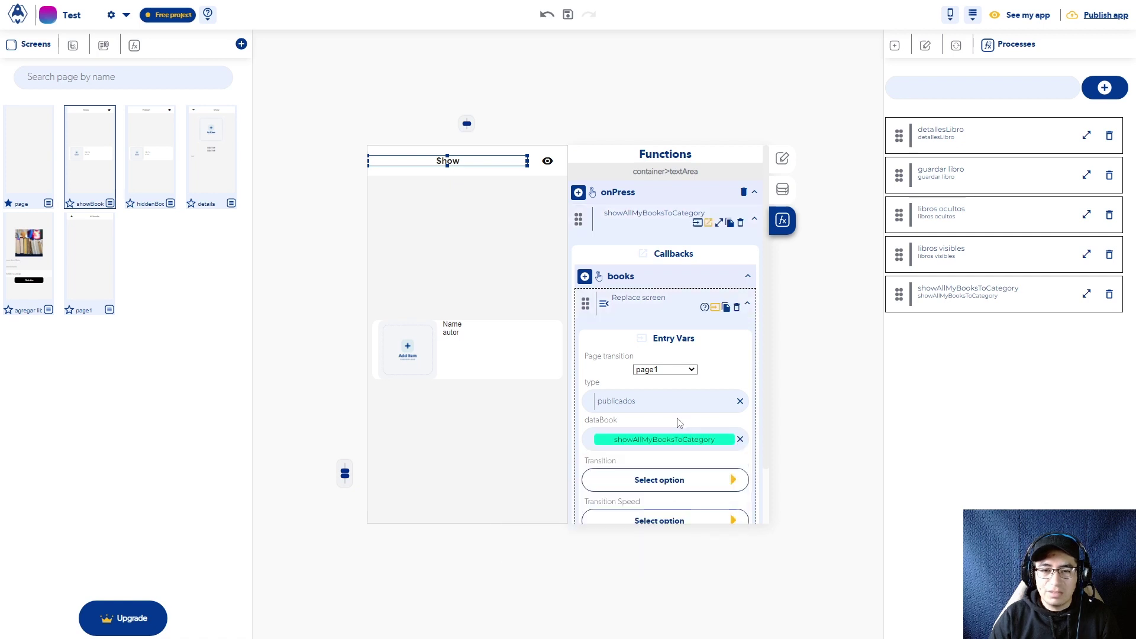
Add an onLoad event to the page1 screen with a Send Alert action
left_click(104, 254)
left_click(574, 196)
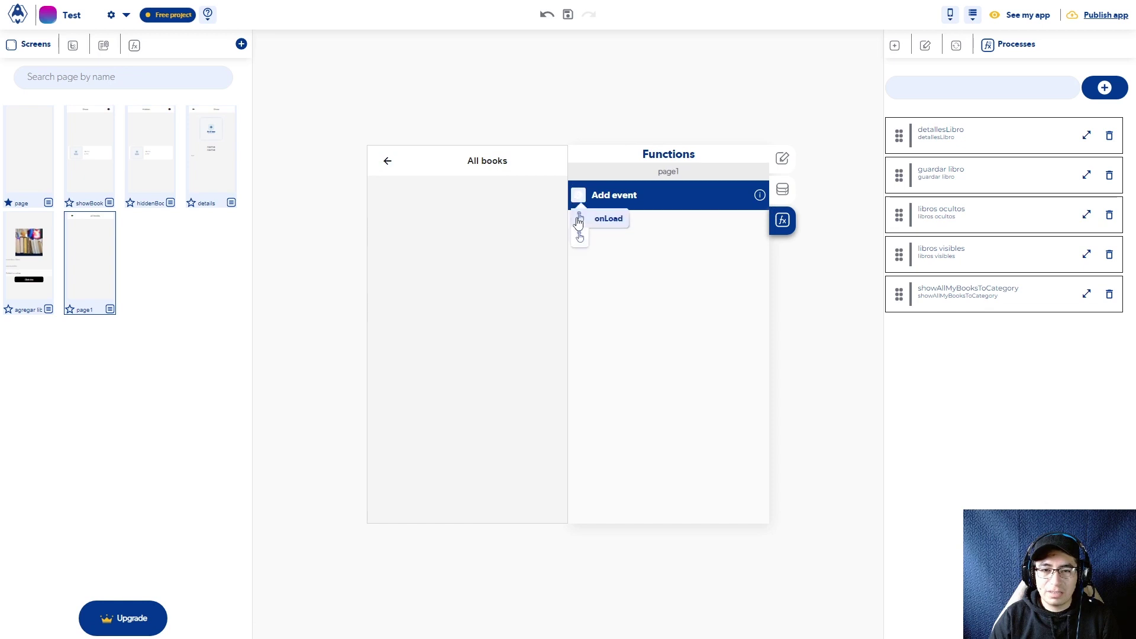
left_click(579, 220)
mouse_move(580, 362)
left_click(624, 415)
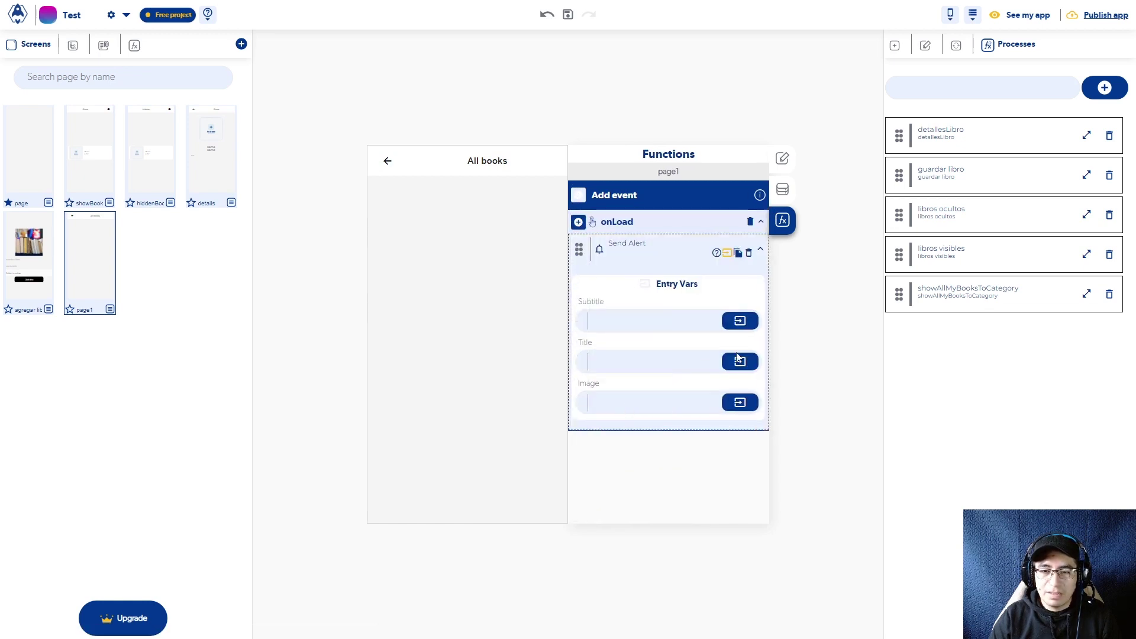
Set the Send Alert title to the type input from the page data context
left_click(727, 364)
left_click(735, 389)
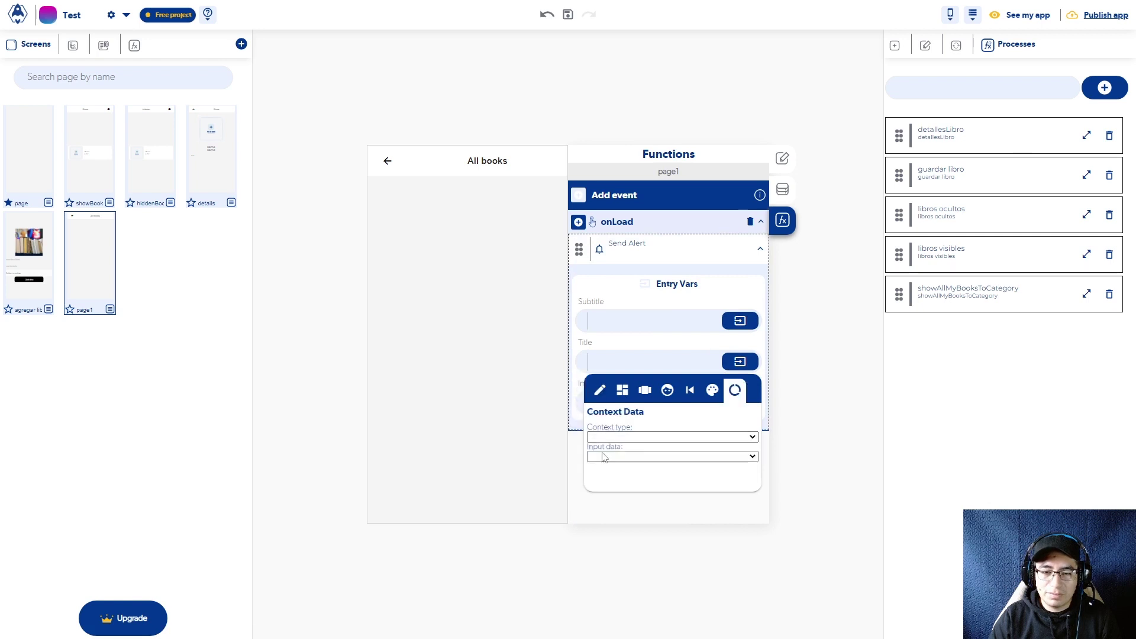
left_click(604, 438)
left_click(600, 464)
left_click(604, 456)
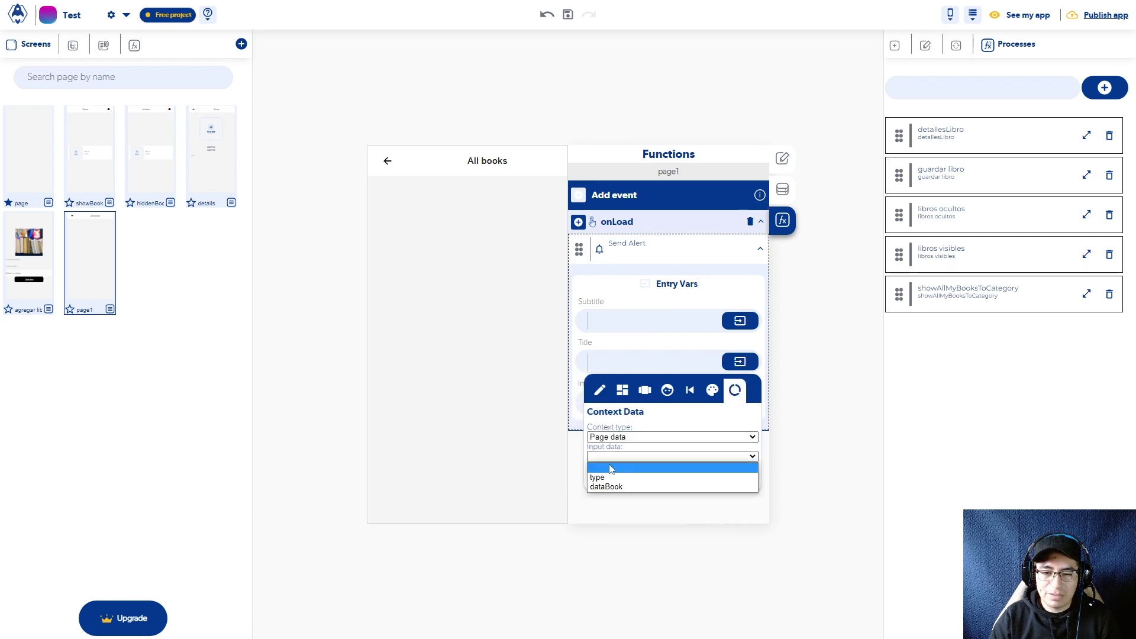
left_click(611, 478)
Set the Send Alert subtitle to the dataBook input from the page data context
left_click(740, 320)
left_click(735, 349)
left_click(604, 396)
left_click(608, 427)
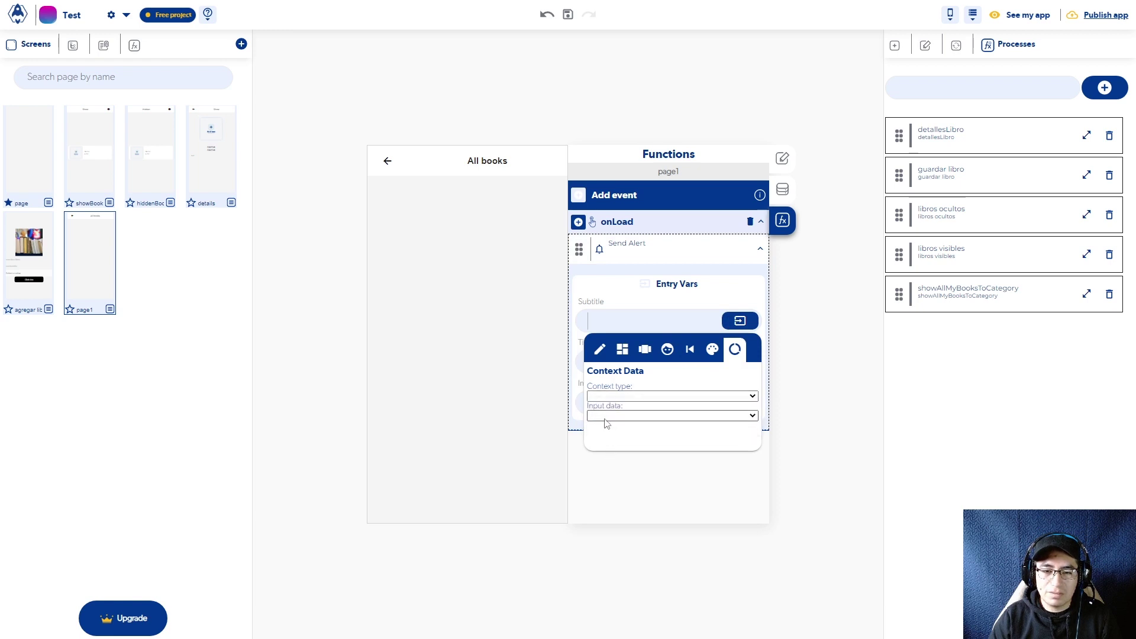
left_click(600, 415)
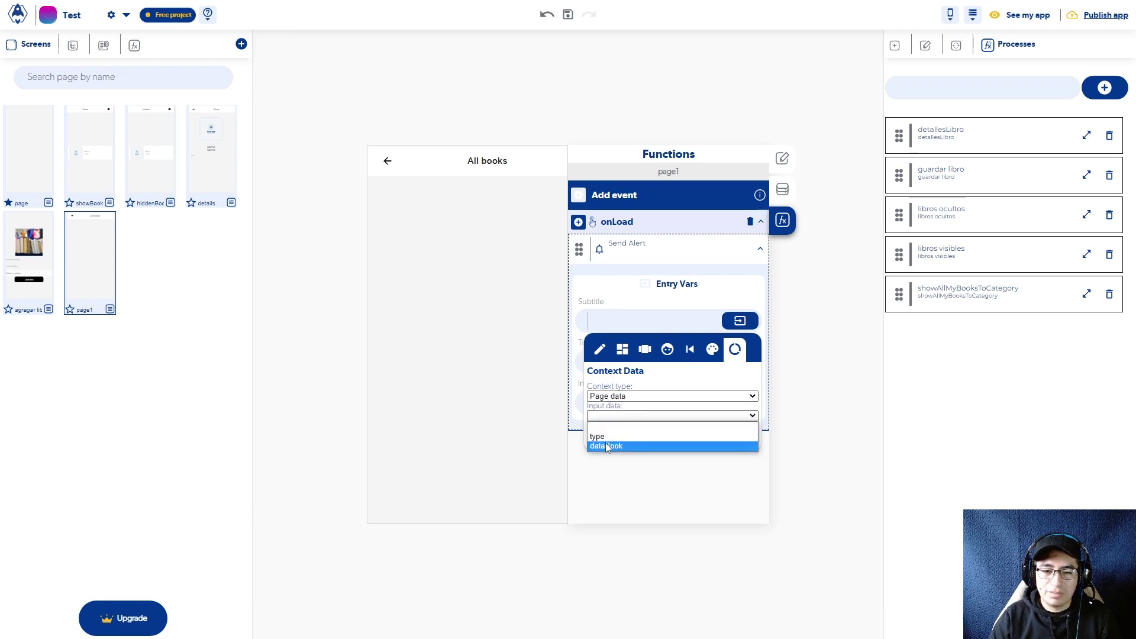
left_click(606, 445)
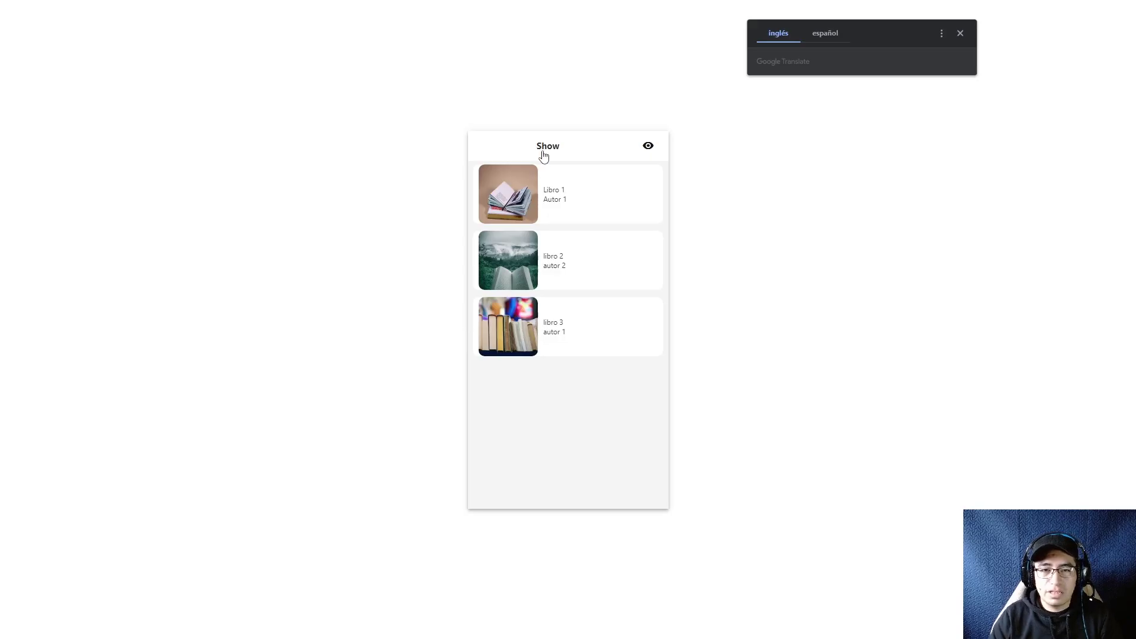
Test the Show header in the app preview, read through the alert's book data, return to the first screen and close the preview
left_click(543, 148)
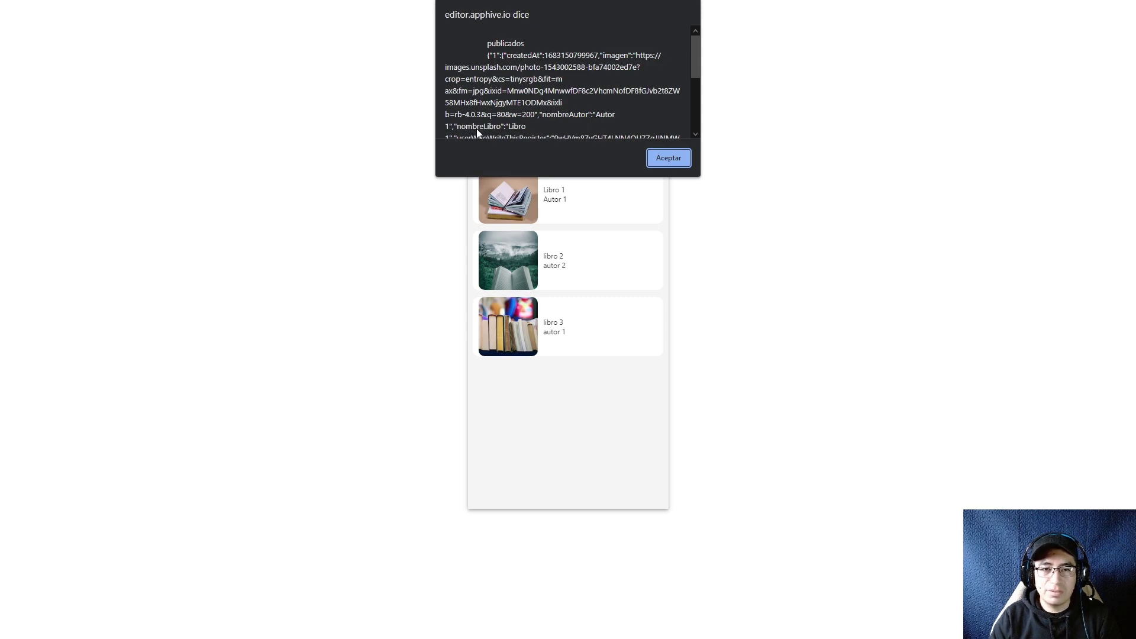
scroll(656, 92, "down", 1)
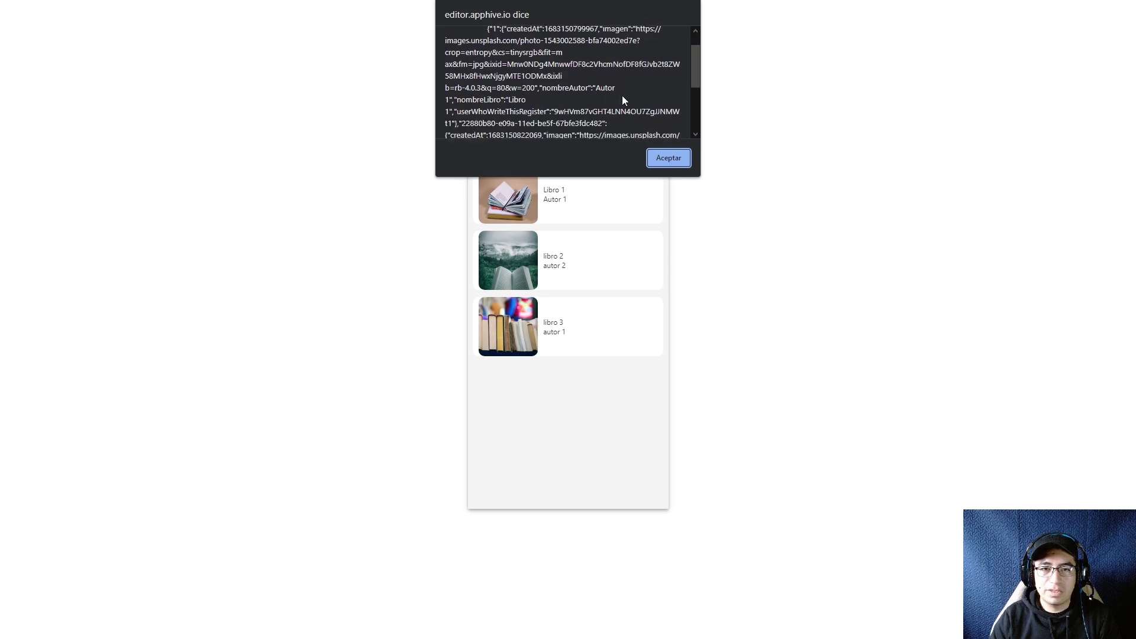
scroll(615, 125, "down", 3)
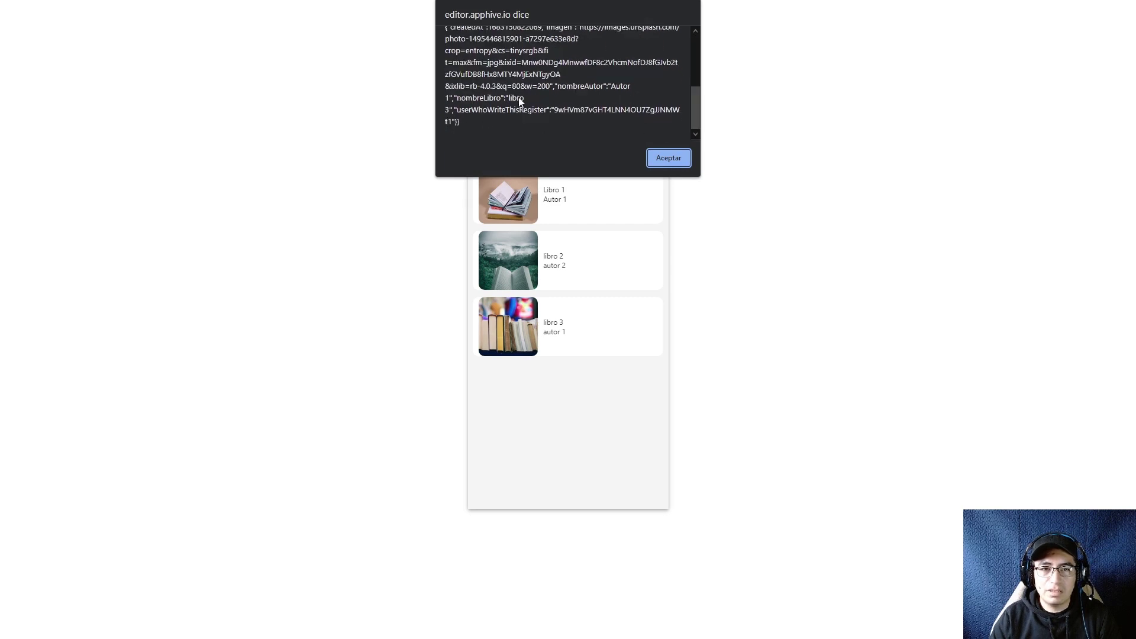
left_click(668, 160)
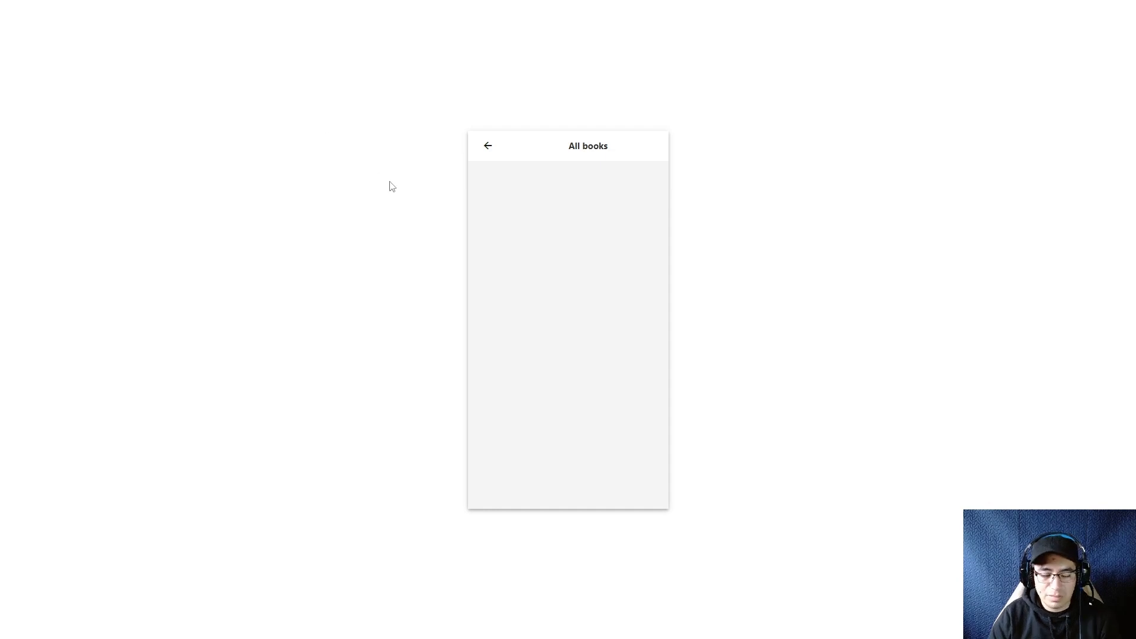
left_click(488, 147)
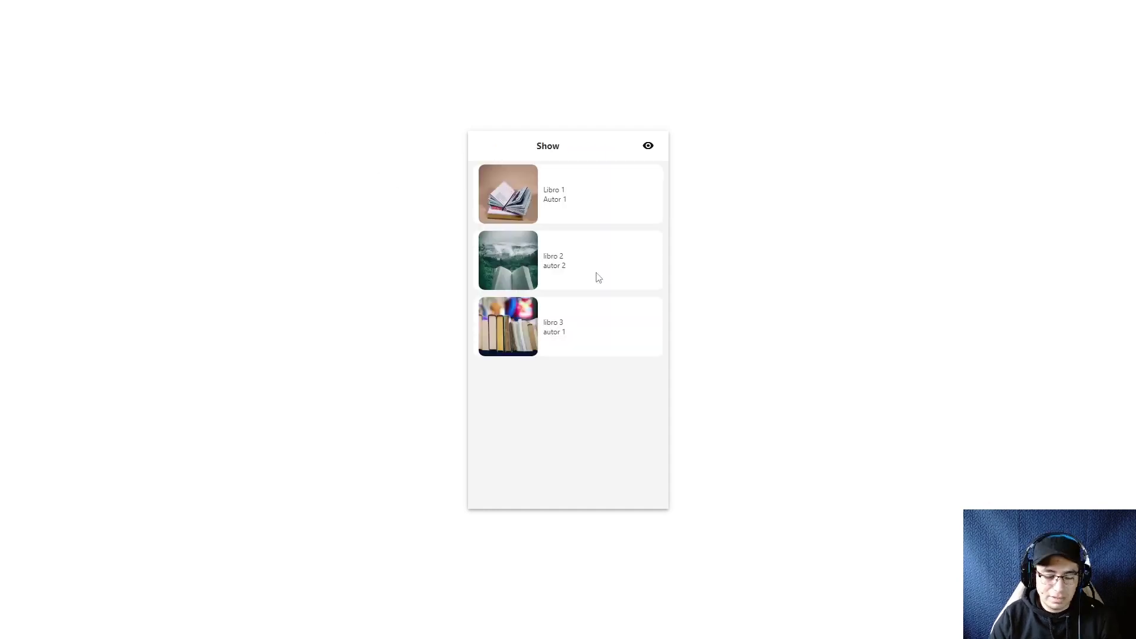
key("ctrl+w")
Add a container below the All books header on page1 and split its layout into two columns
left_click(505, 281)
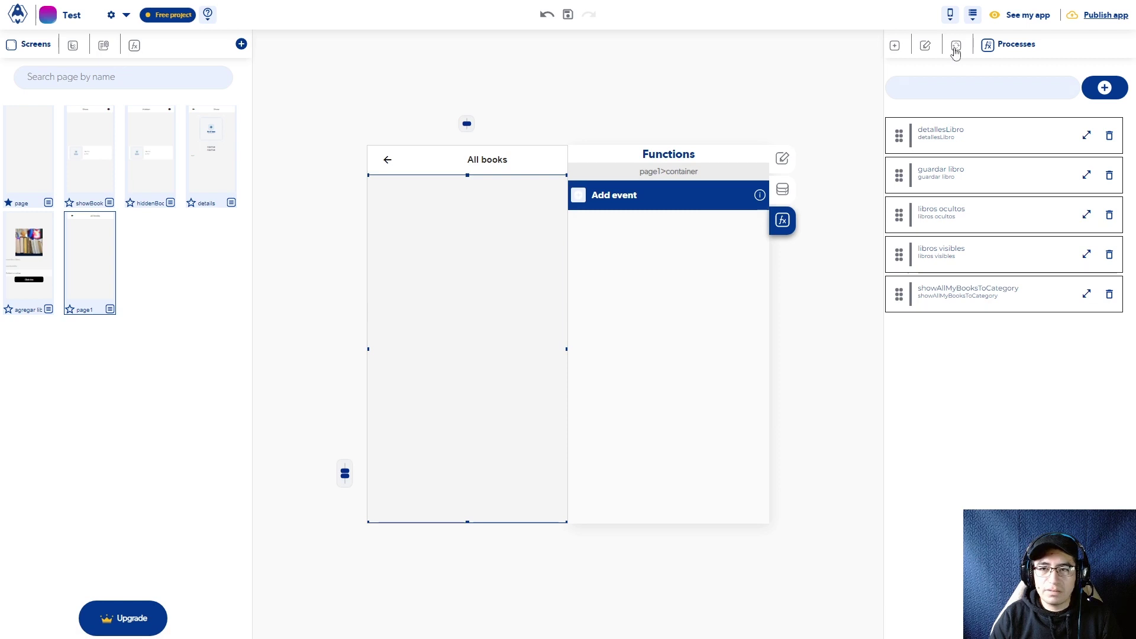
left_click(896, 46)
left_click_drag(930, 96, 515, 247)
left_click_drag(345, 473, 532, 196)
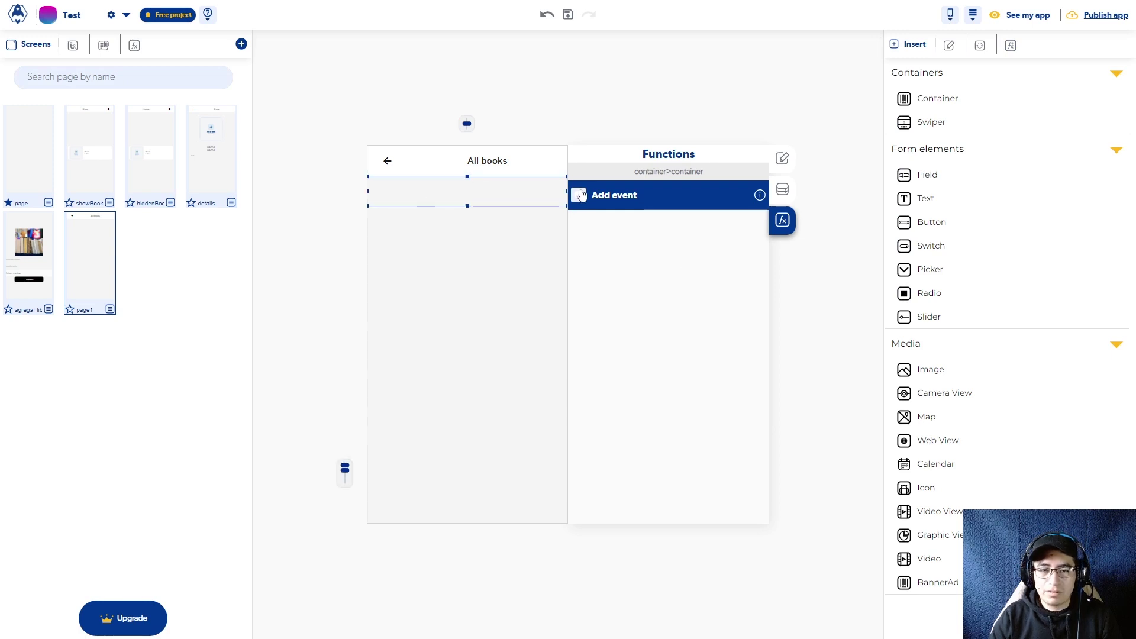
left_click(782, 189)
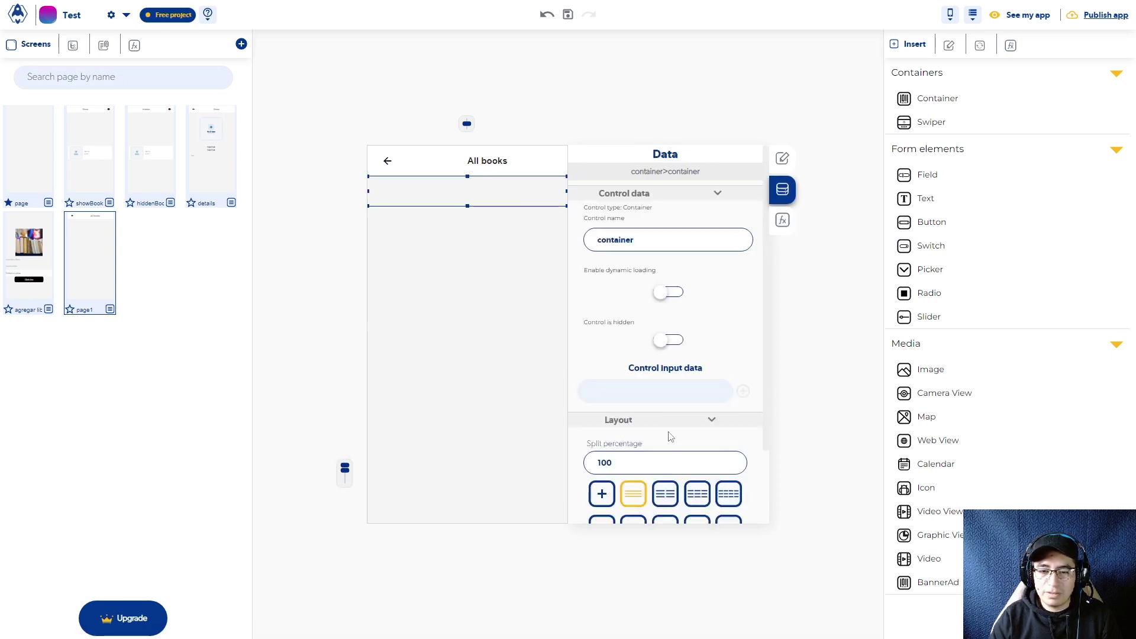
left_click(662, 497)
Set the two-column container's background color to white
left_click(782, 158)
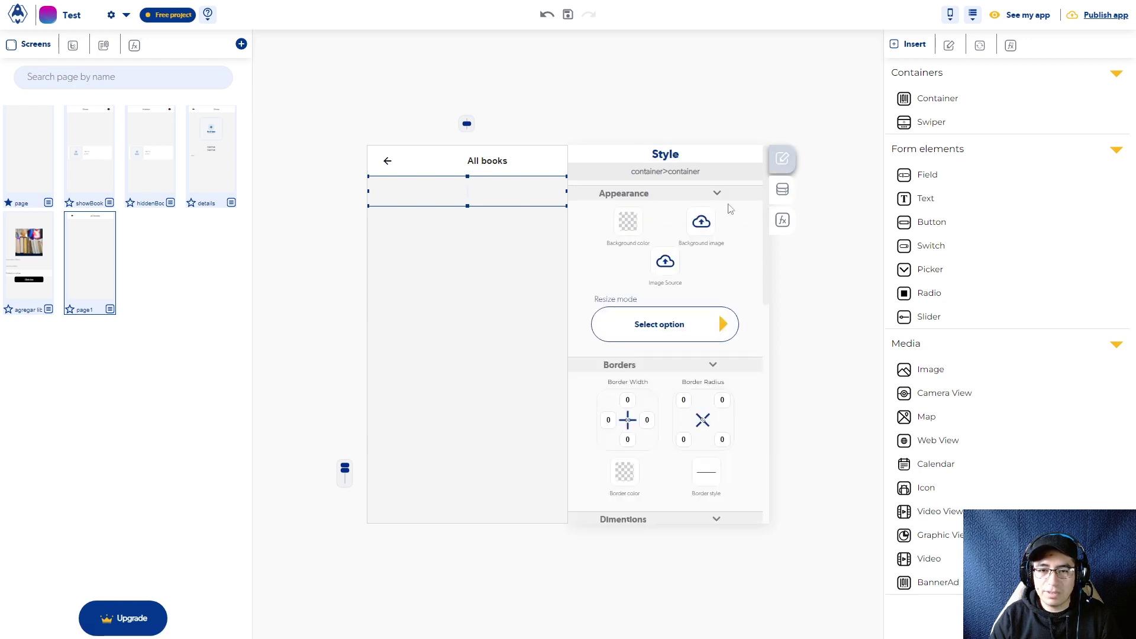
left_click(628, 231)
left_click(679, 264)
left_click(515, 295)
left_click(661, 219)
Insert a container in the row's first column and give it a red bottom border with a width of 2
left_click_drag(938, 98, 390, 191)
scroll(723, 300, "down", 3)
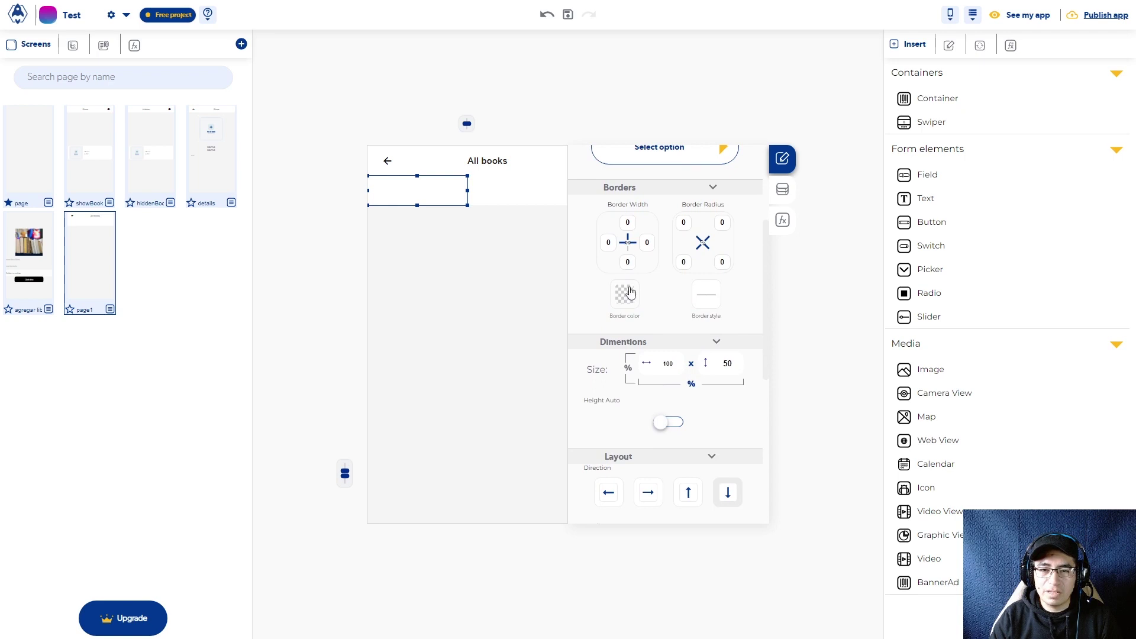
left_click(628, 262)
type("2")
left_click(624, 294)
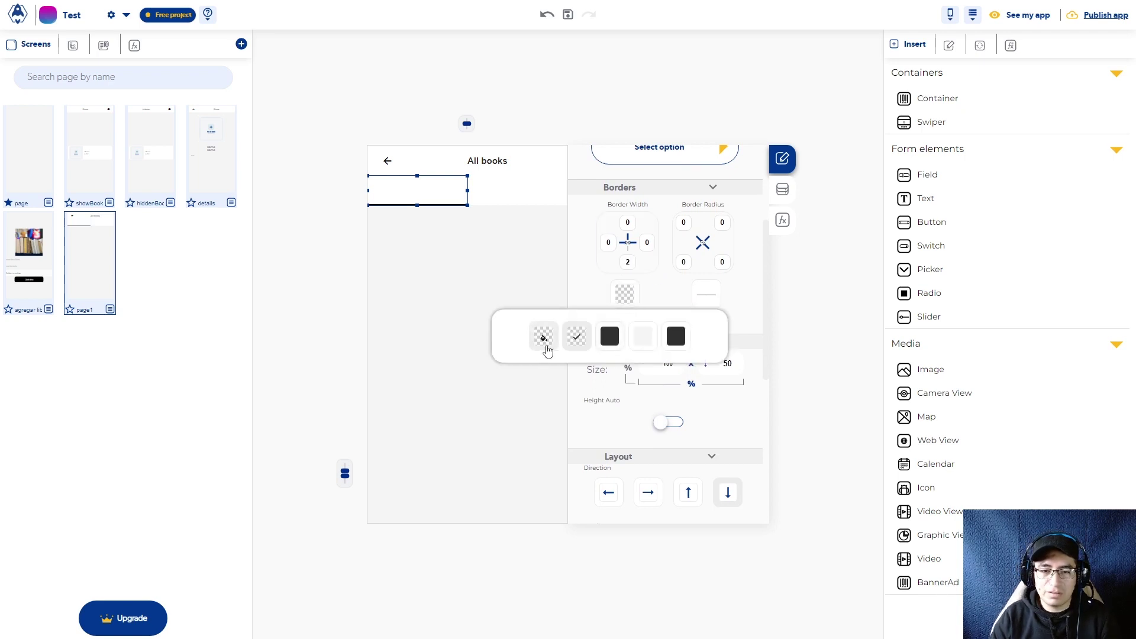
left_click(534, 349)
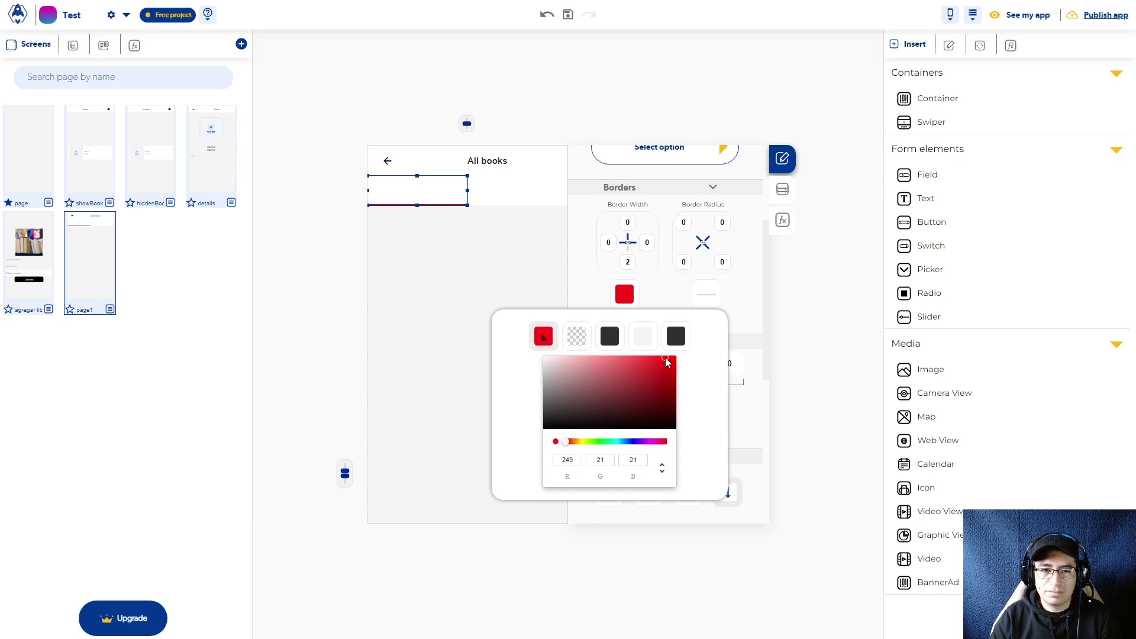
left_click(666, 299)
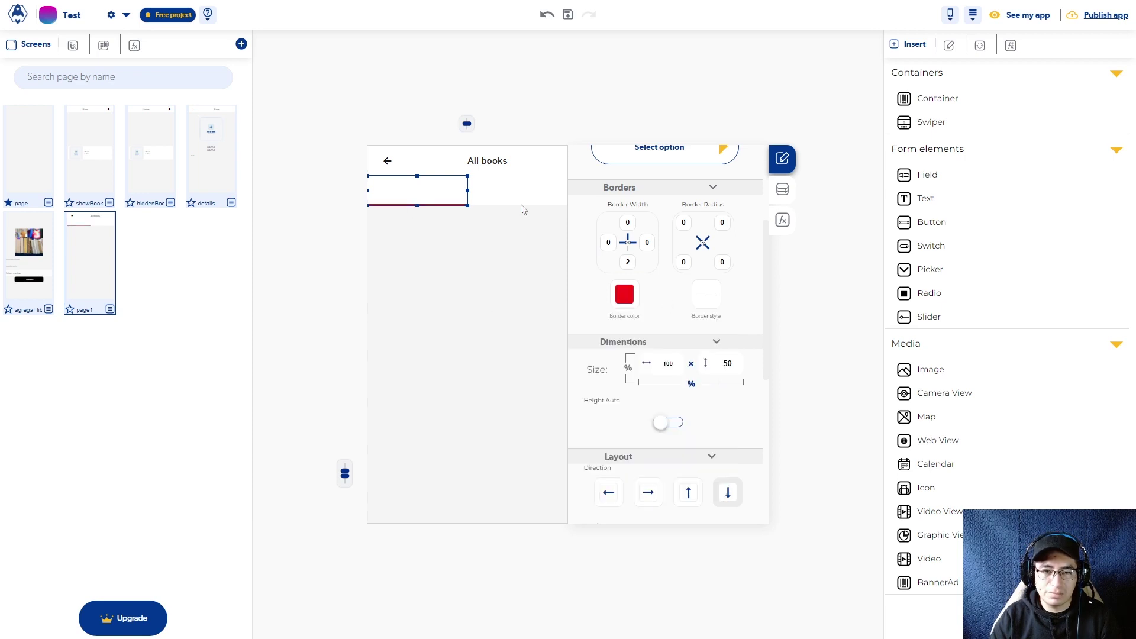
Add a text element reading Publicados to the red-bordered container and enable its automatic height
left_click_drag(914, 200, 416, 199)
double_click(417, 190)
type("Publicados")
left_click(458, 189)
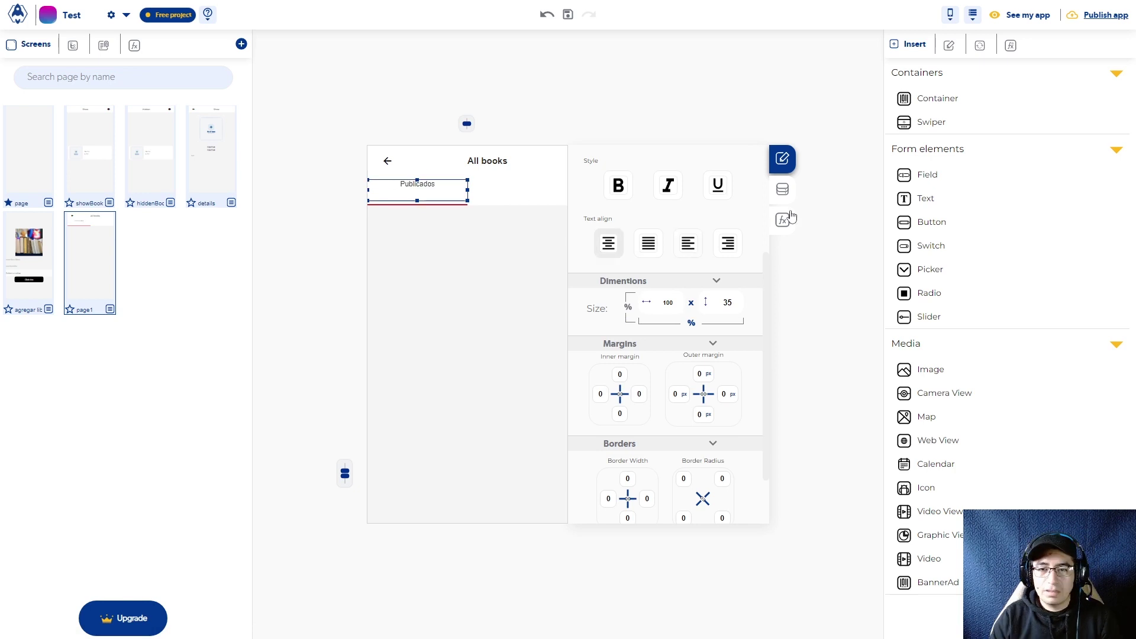
left_click(782, 188)
left_click(663, 399)
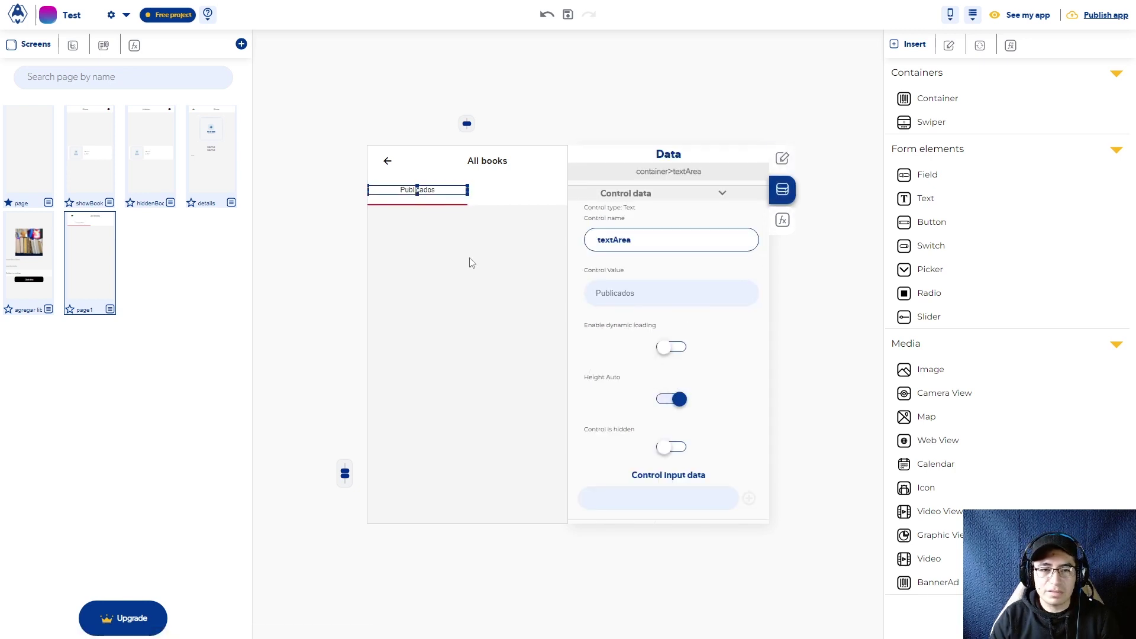
Duplicate the Publicados container into the row's second column and change the copy's text to Borradores
left_click(433, 205)
key("ctrl+d")
left_click_drag(445, 188, 512, 195)
left_click(511, 193)
double_click(512, 193)
key("BackSpace")
type("Borradores")
key("Return")
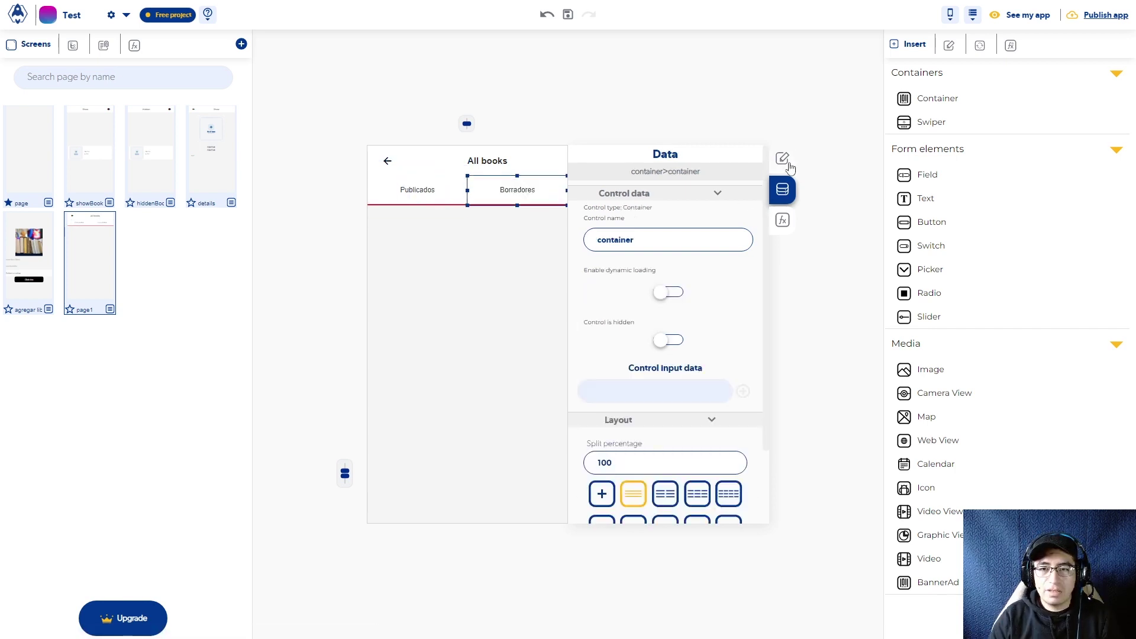
Change the Borradores container's border color to the lightest shade, 50
scroll(689, 325, "down", 3)
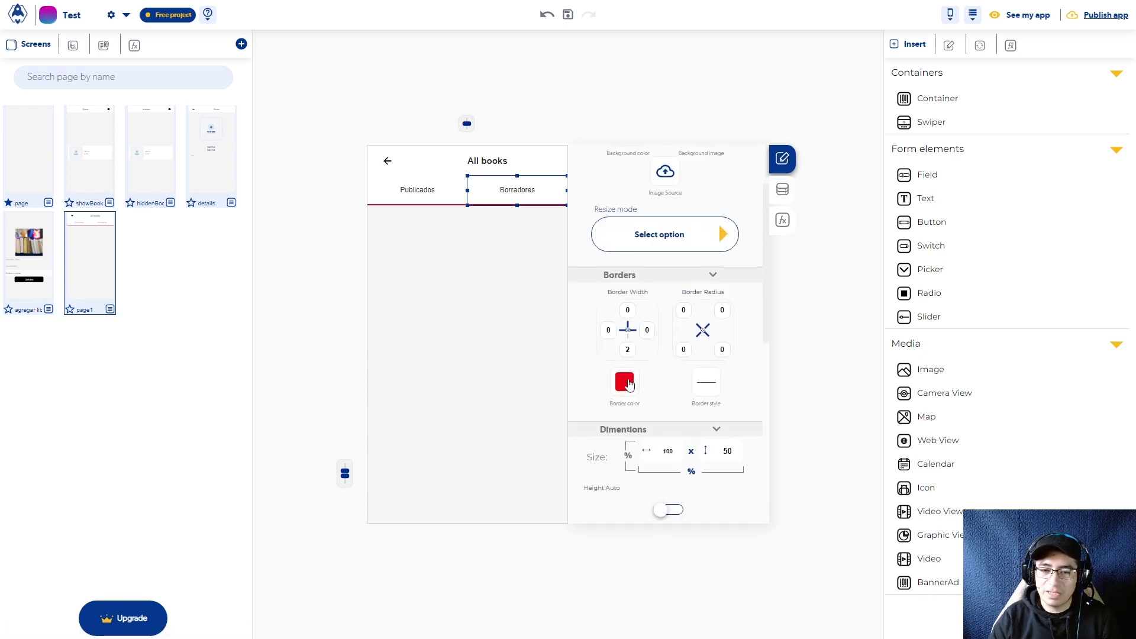
left_click(625, 382)
left_click(675, 423)
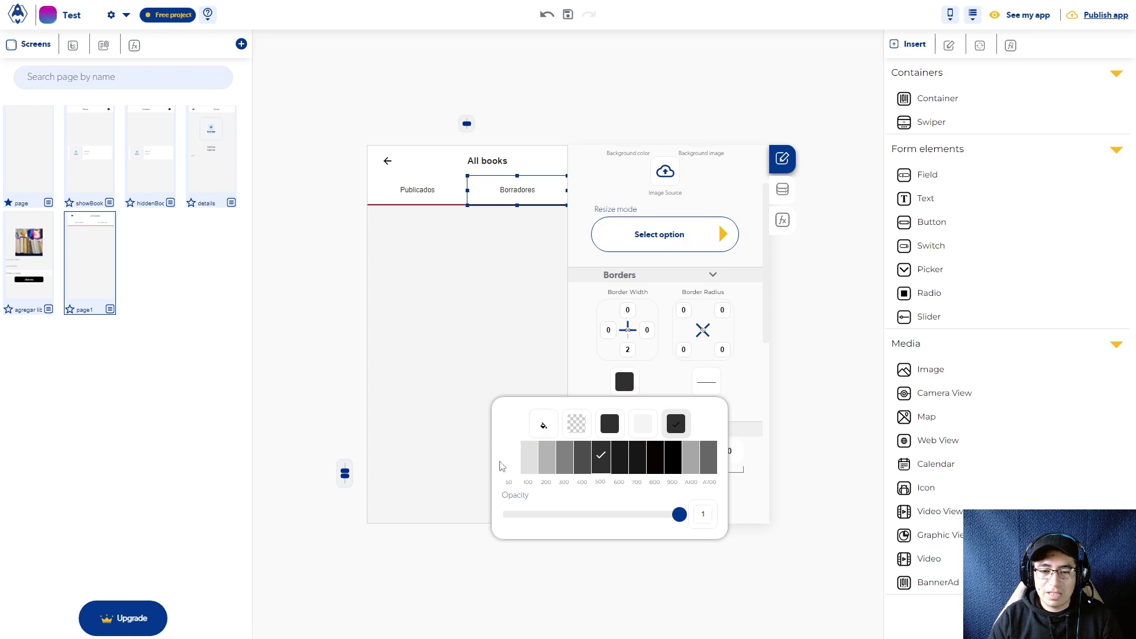
left_click(511, 459)
Add a full-width container 157 high below the tab row and nest a second container inside it
left_click(480, 216)
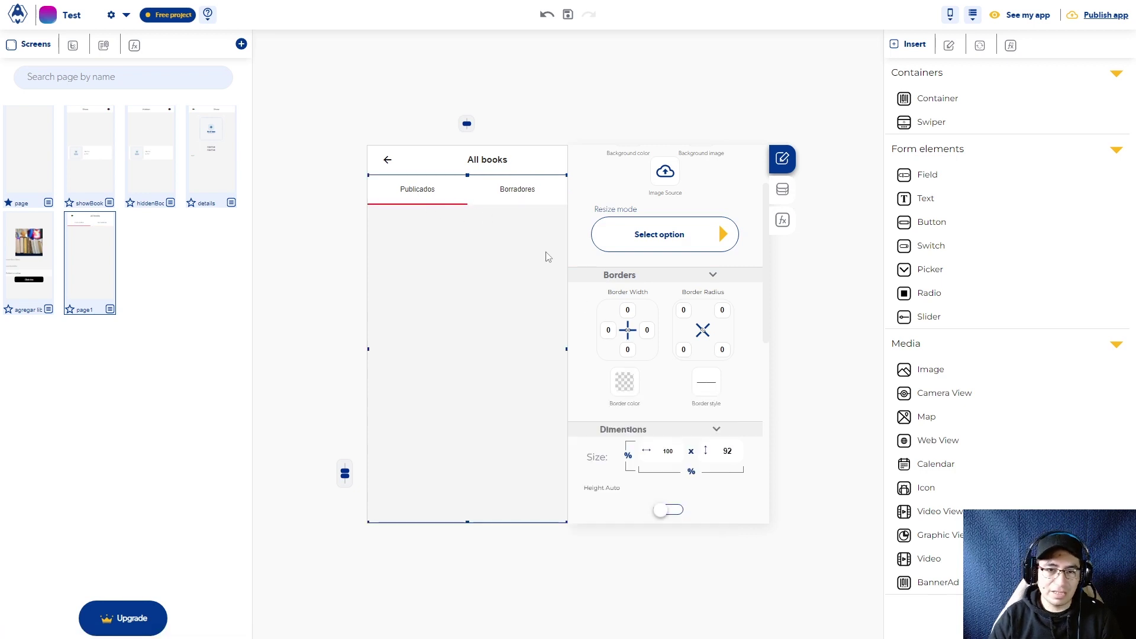
left_click_drag(924, 97, 468, 298)
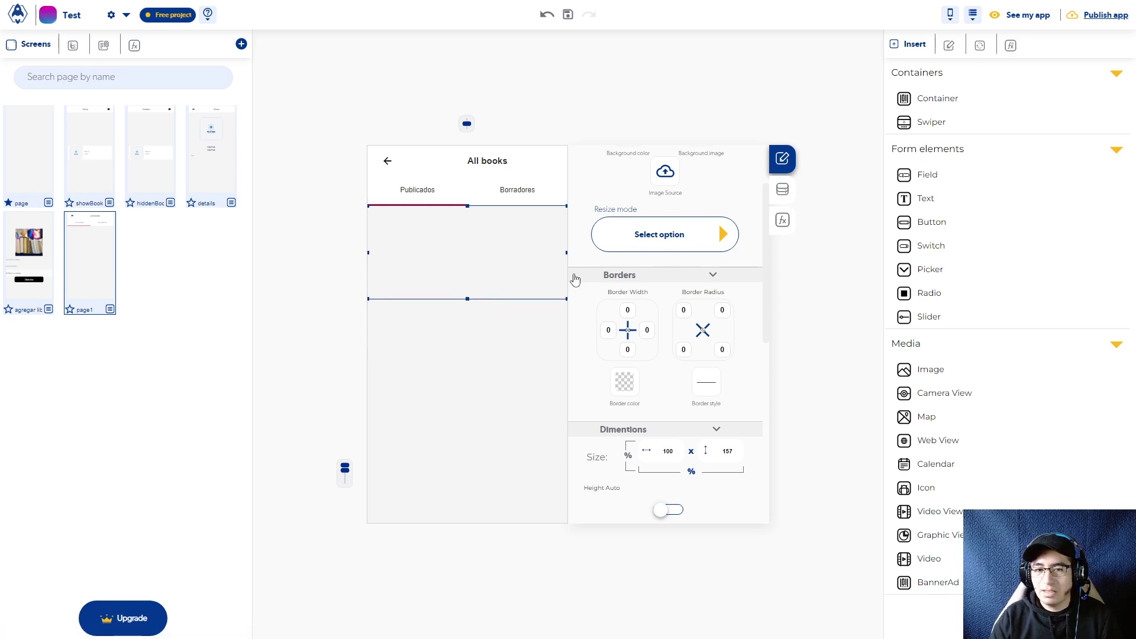
left_click_drag(922, 99, 477, 247)
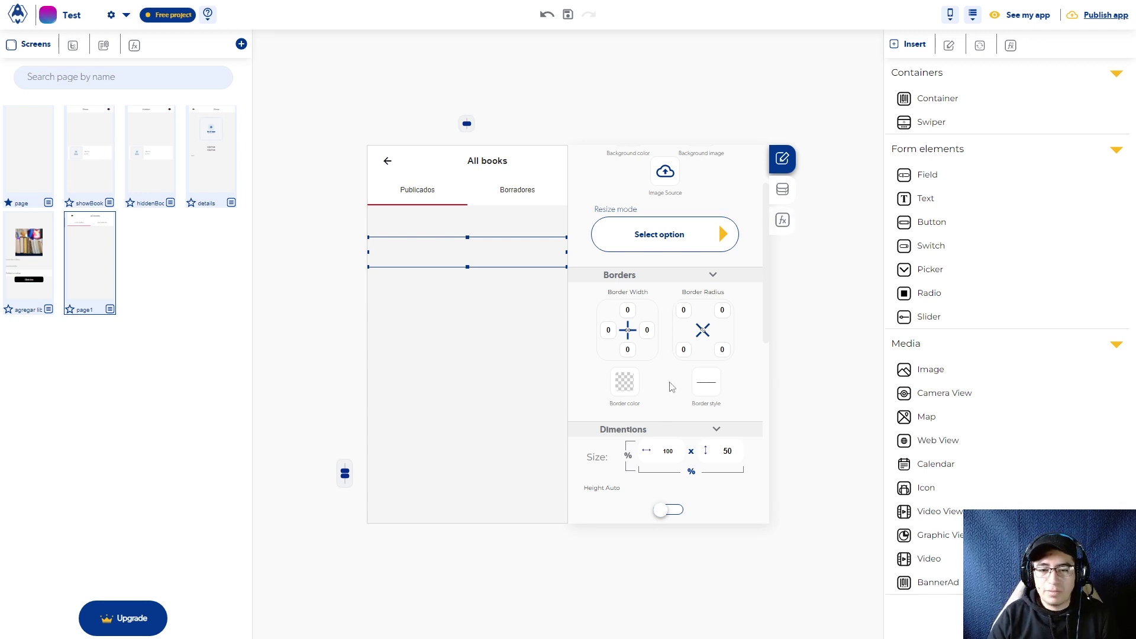
Size the nested container to a fixed width of 130 and a height of 95%
scroll(674, 456, "down", 2)
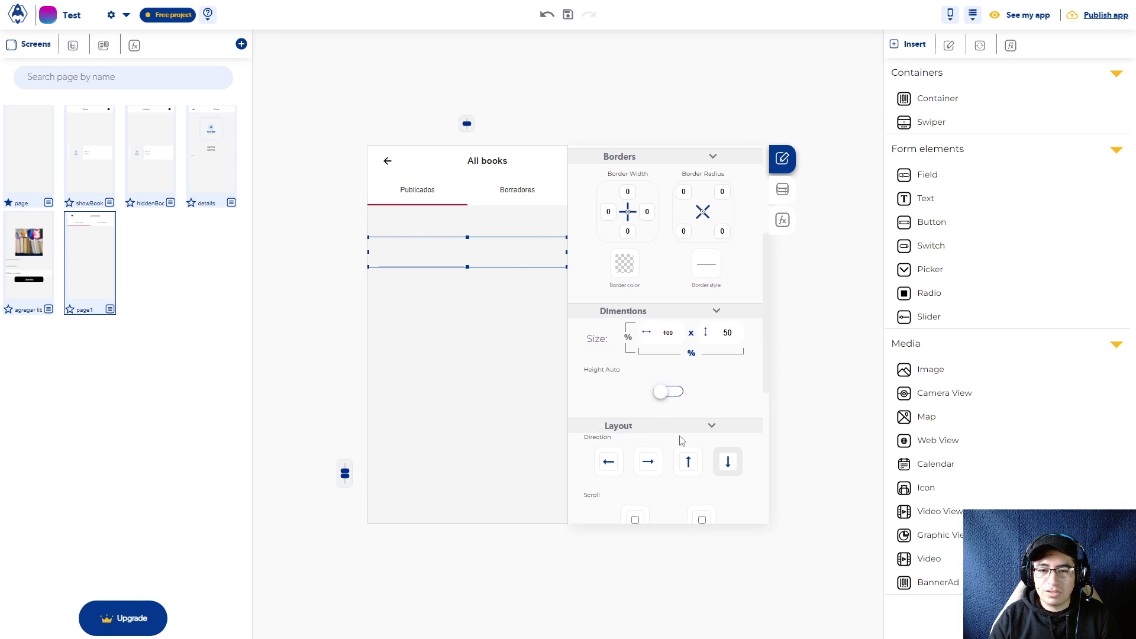
left_click(691, 354)
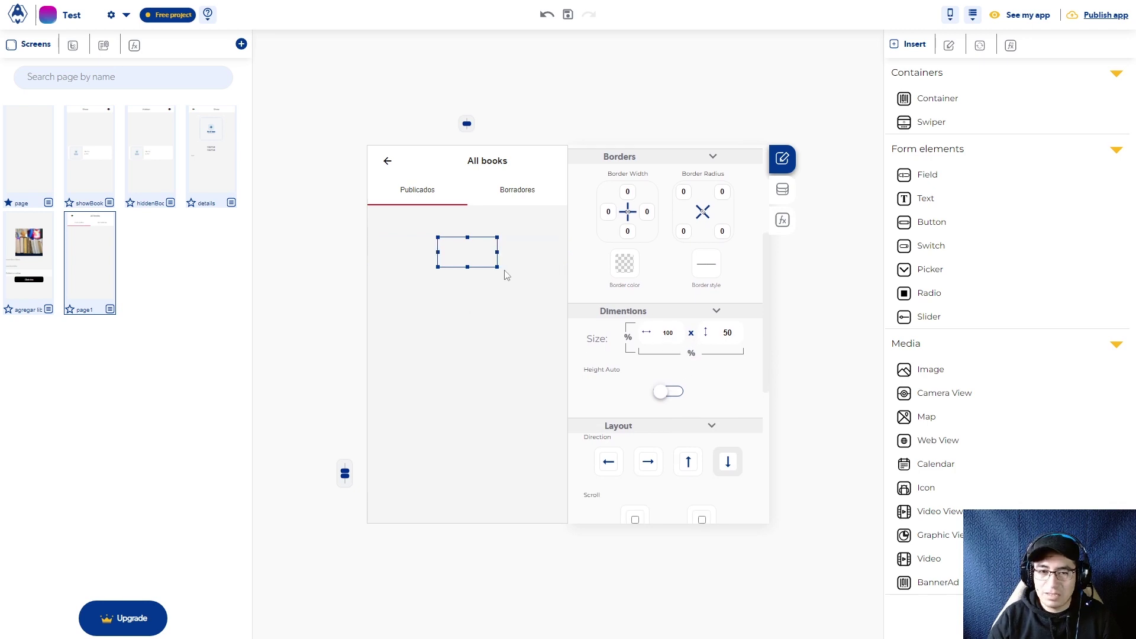
left_click_drag(713, 330, 745, 343)
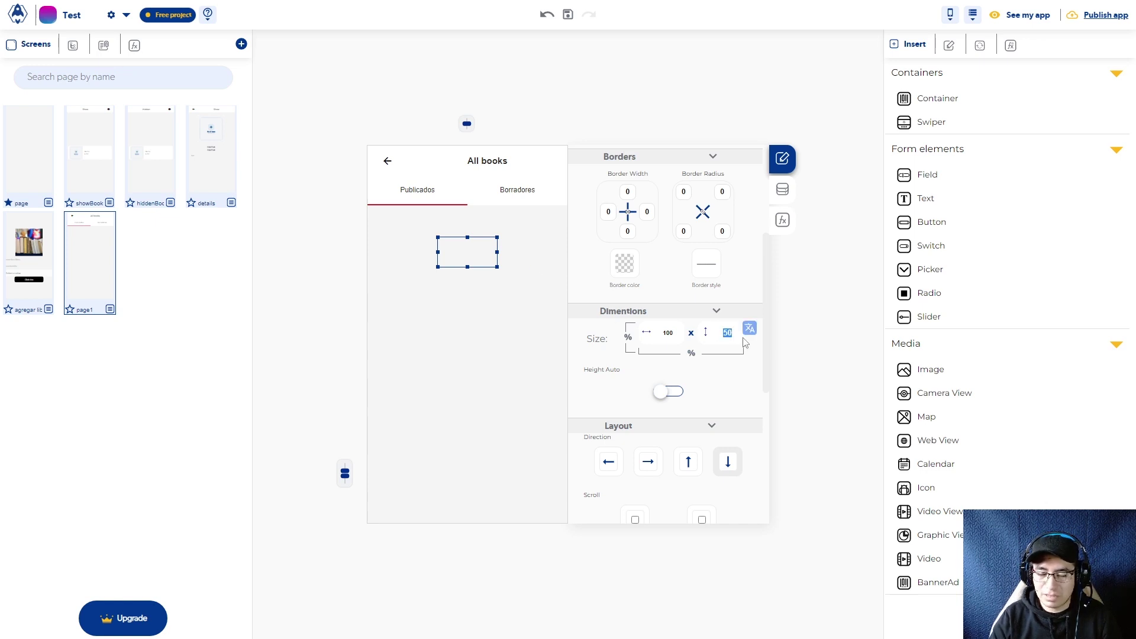
type("95")
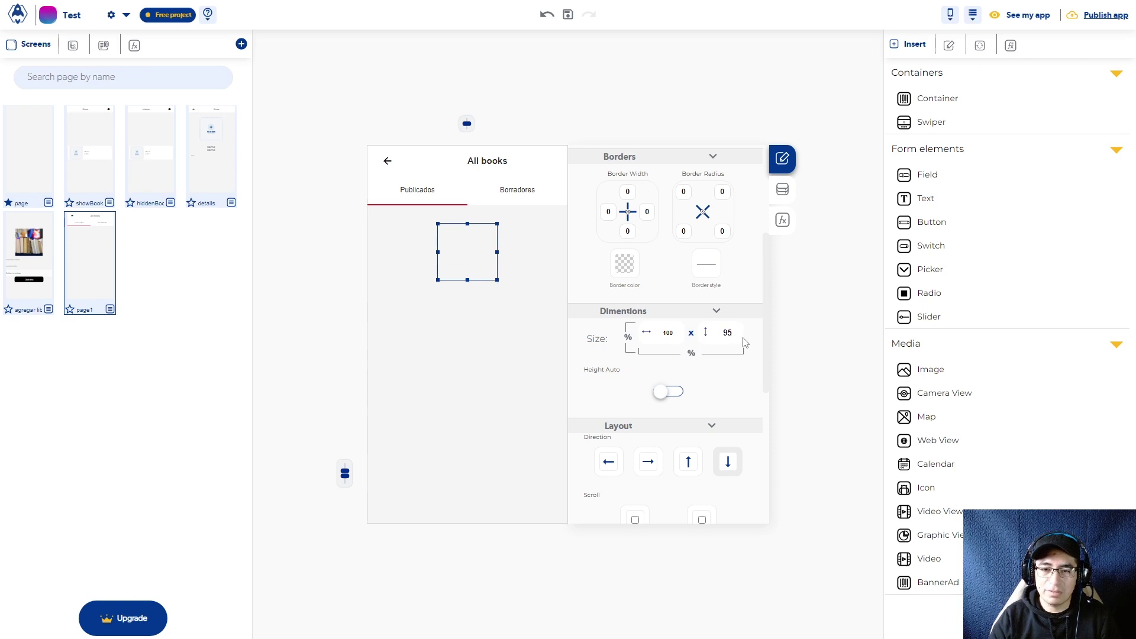
key("Return")
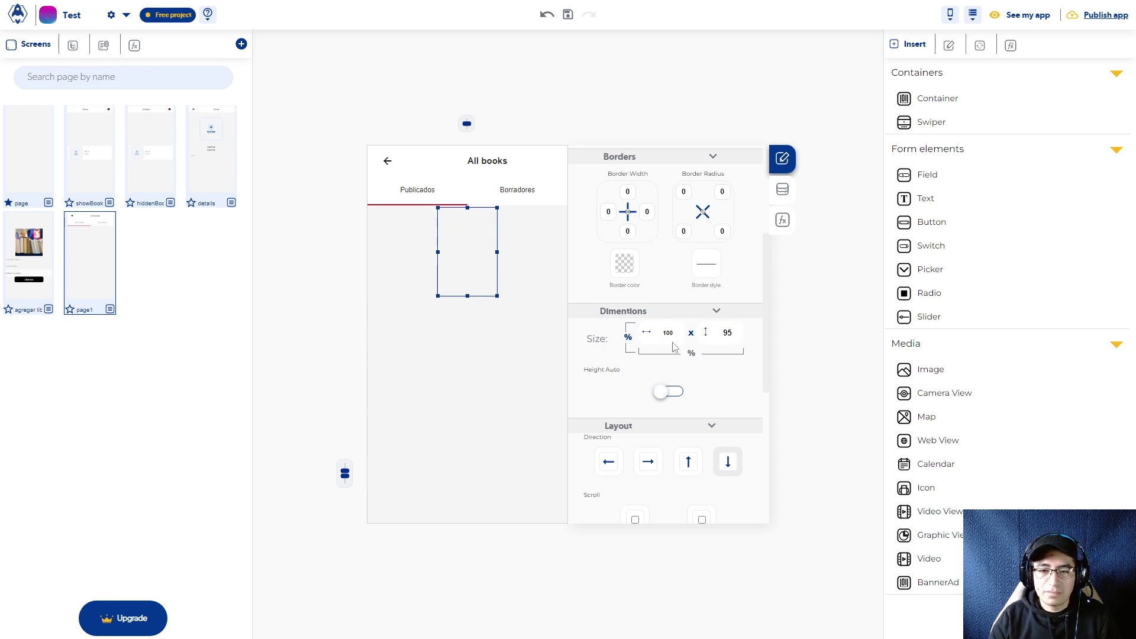
left_click_drag(664, 335, 657, 336)
key("Return")
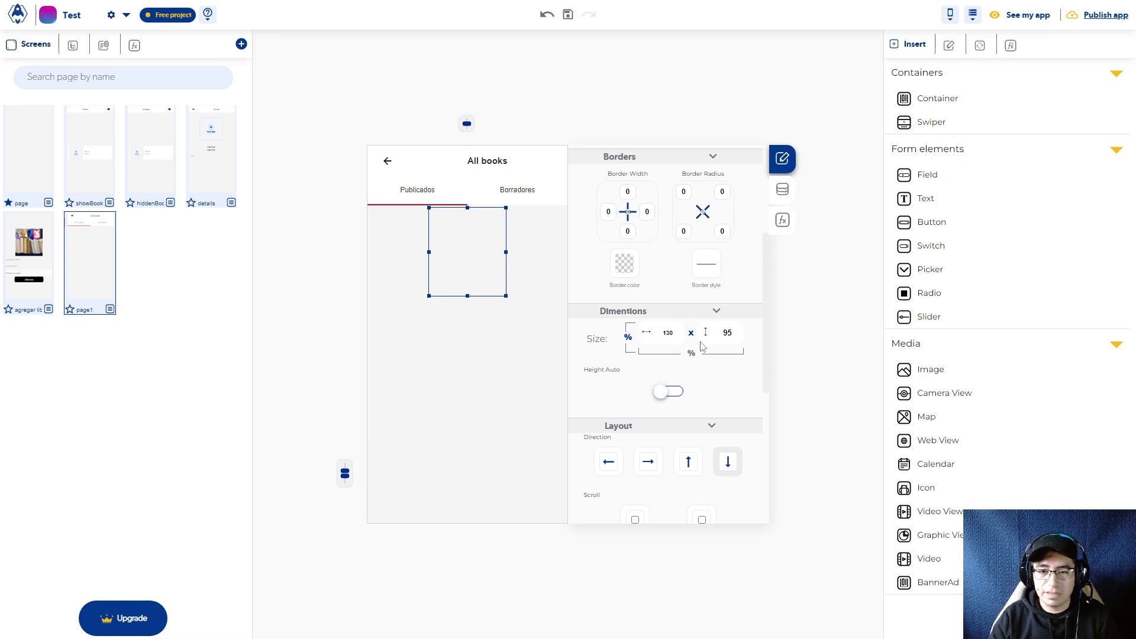
Insert an image in the nested container and set its size to 130 x 80
left_click_drag(921, 369, 467, 252)
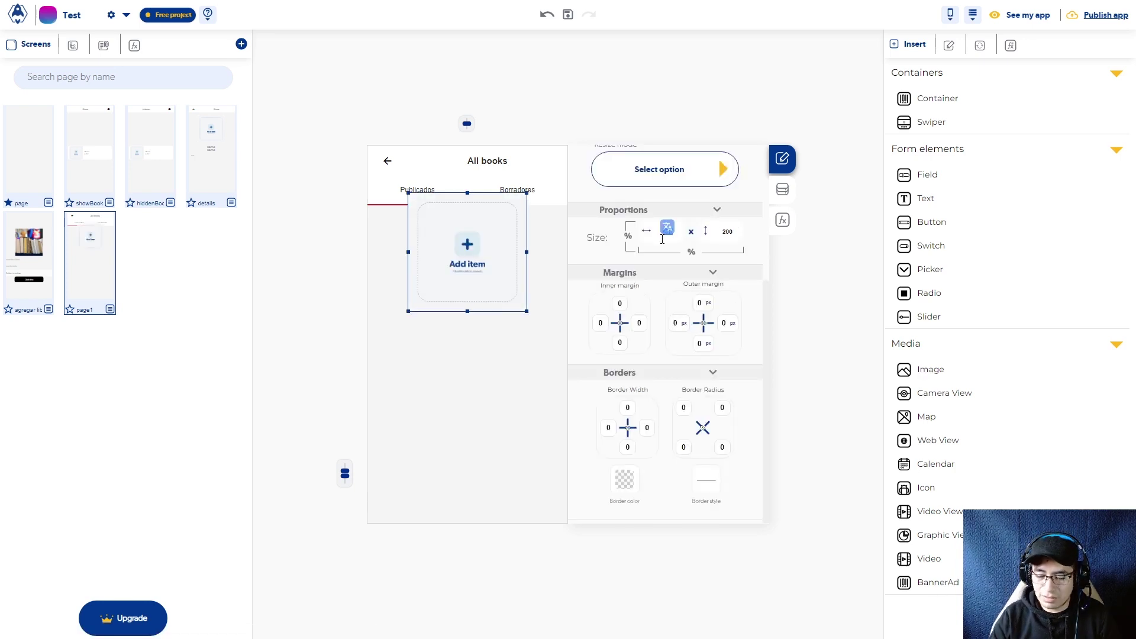
type("130")
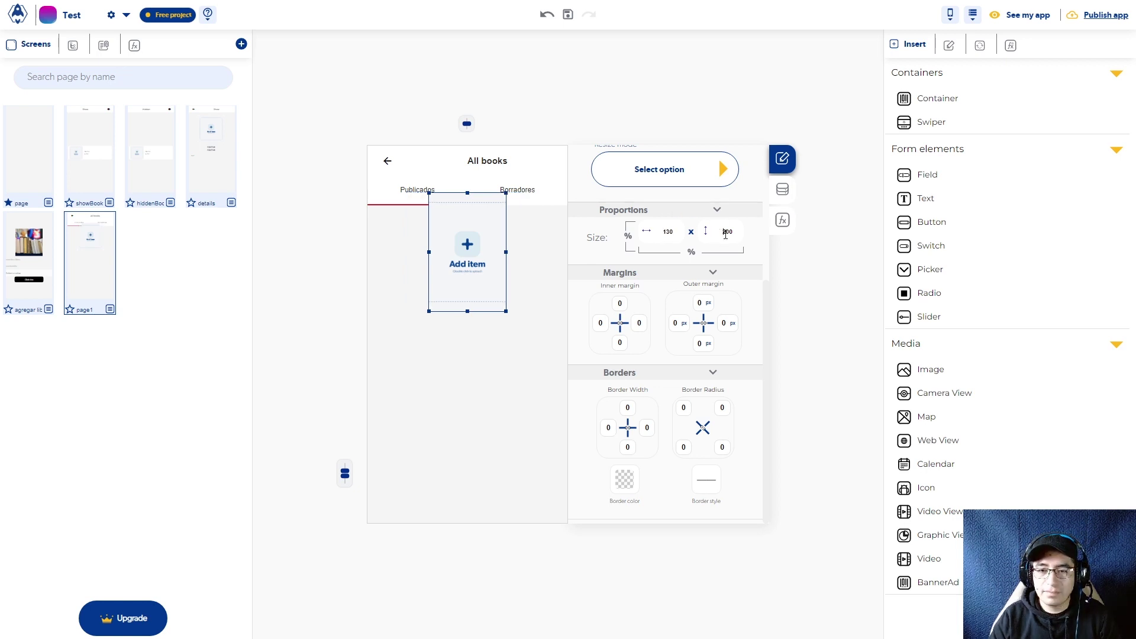
key("Tab")
type("80")
key("Return")
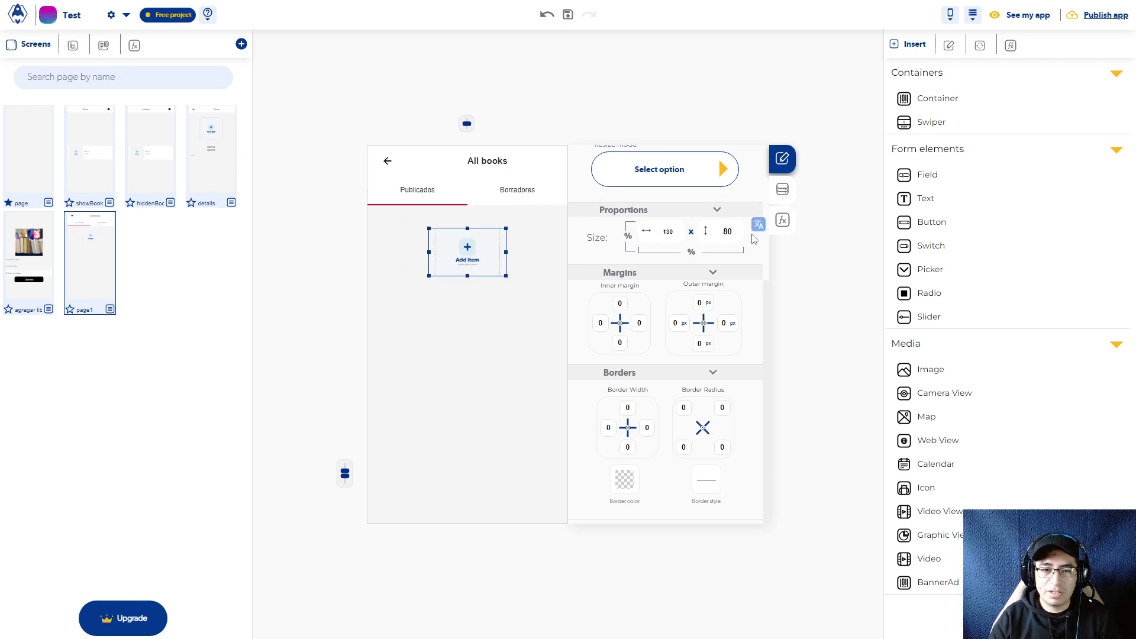
Set the image's width to 100% of its nested container
left_click_drag(679, 235, 653, 235)
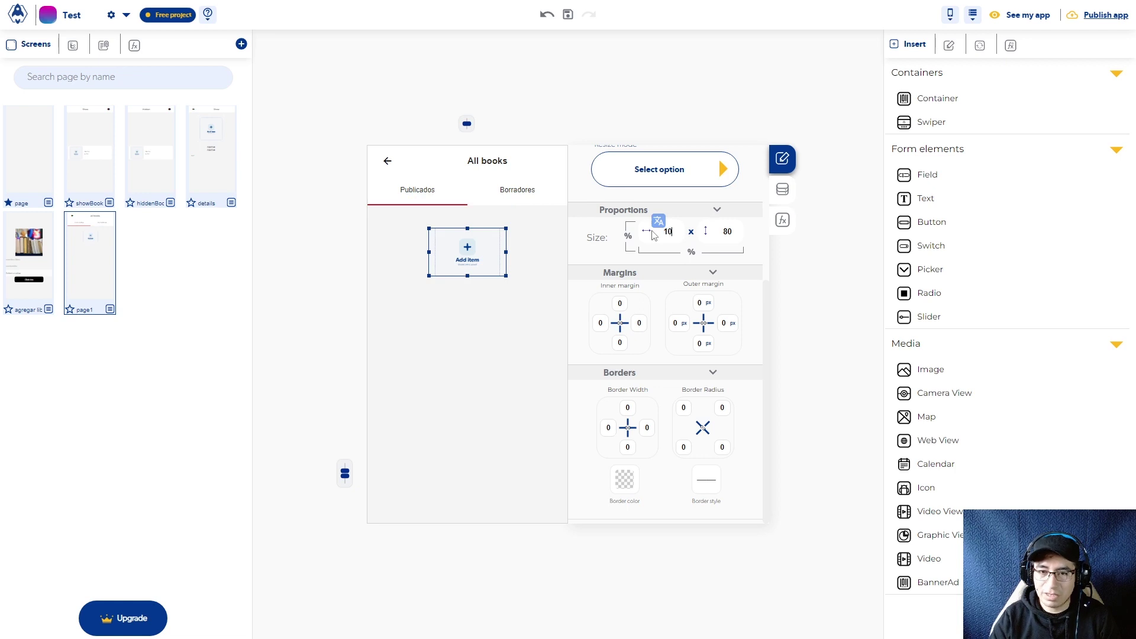
left_click(688, 254)
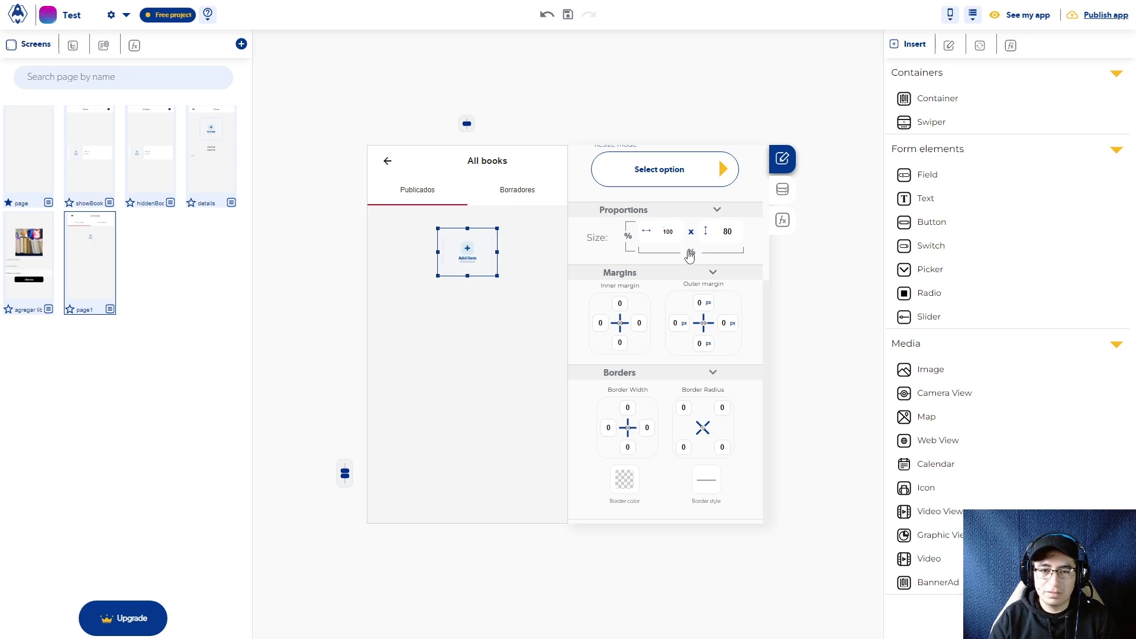
Give the nested container holding the image a white background using shade 50
left_click(483, 290)
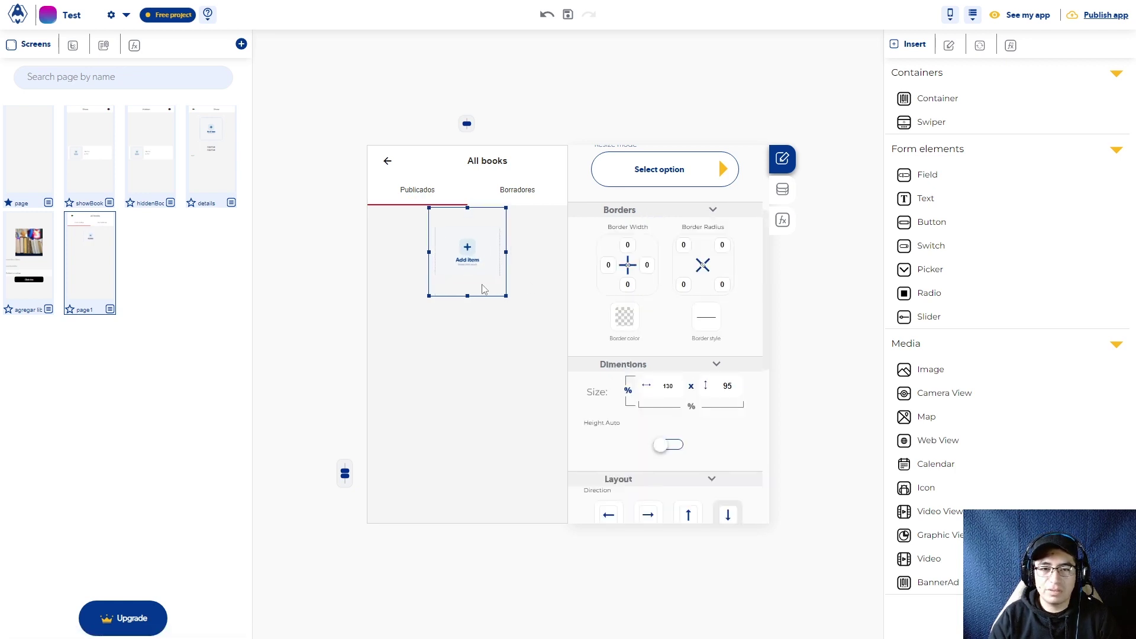
scroll(627, 249, "up", 3)
left_click(627, 220)
left_click(680, 264)
left_click(515, 295)
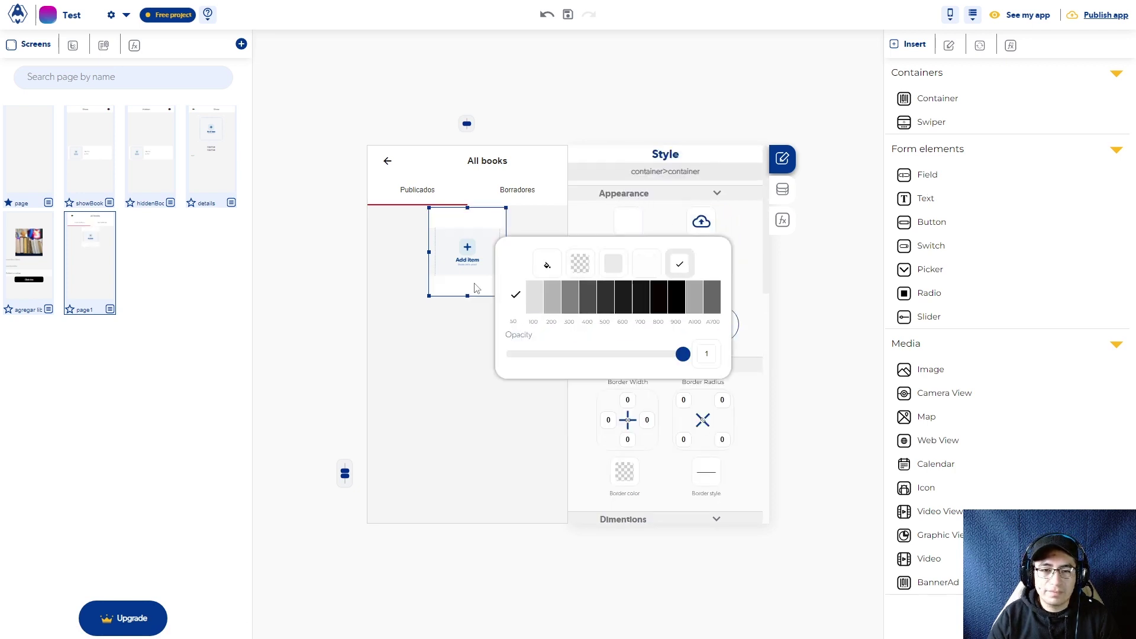
Insert a text element below the image in the nested container and align the container's contents to its top edge
left_click(473, 289)
left_click_drag(914, 198, 466, 278)
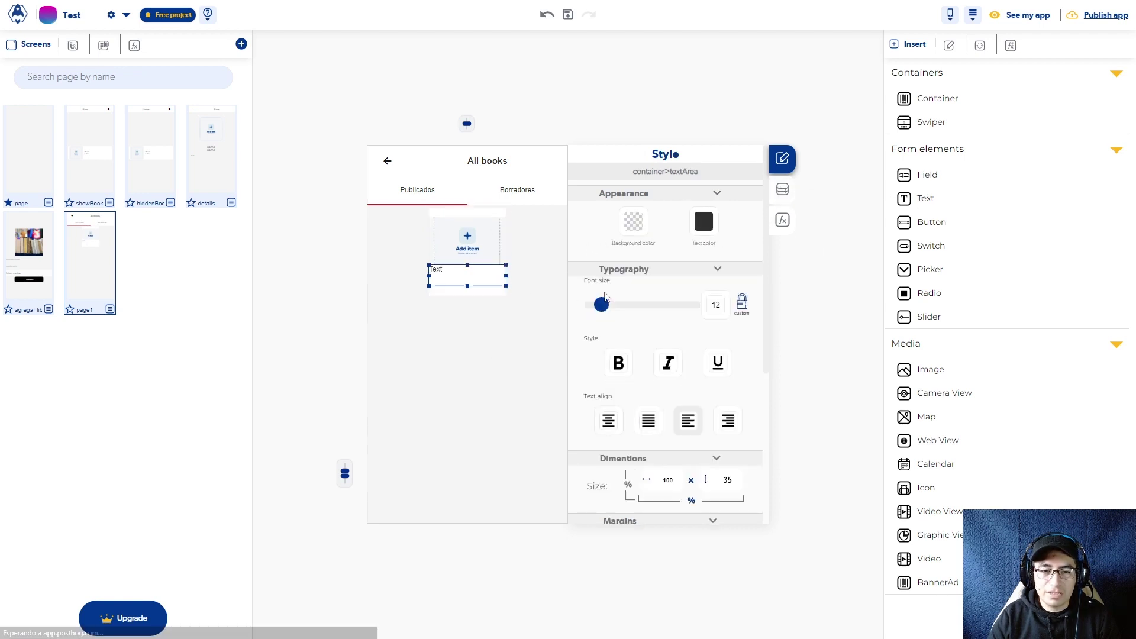
left_click(472, 244)
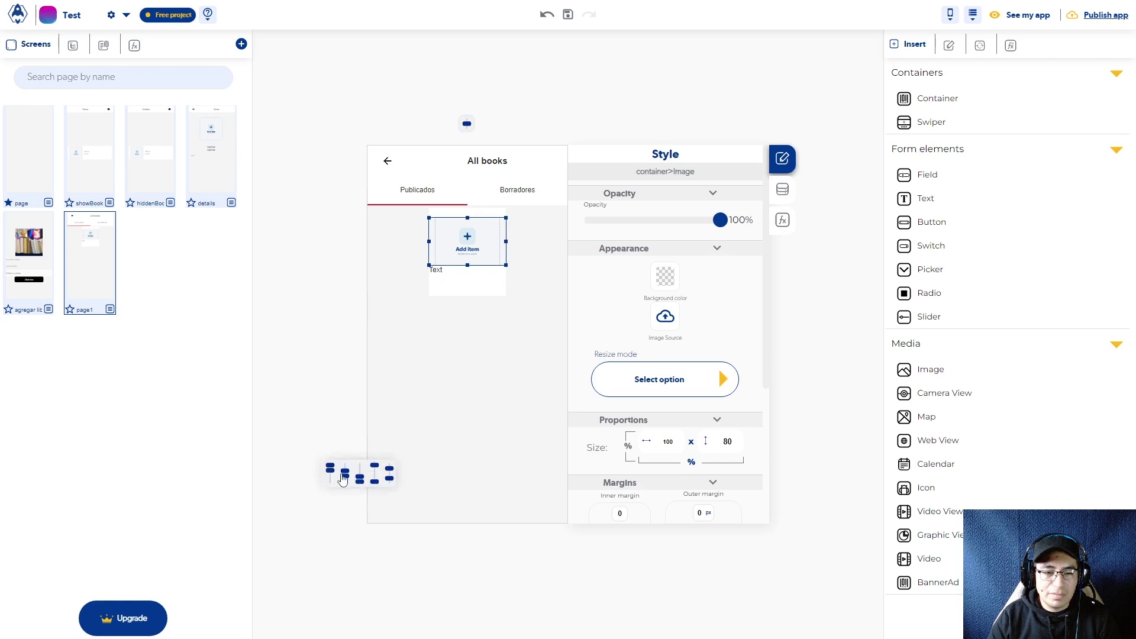
left_click(330, 469)
left_click(471, 271)
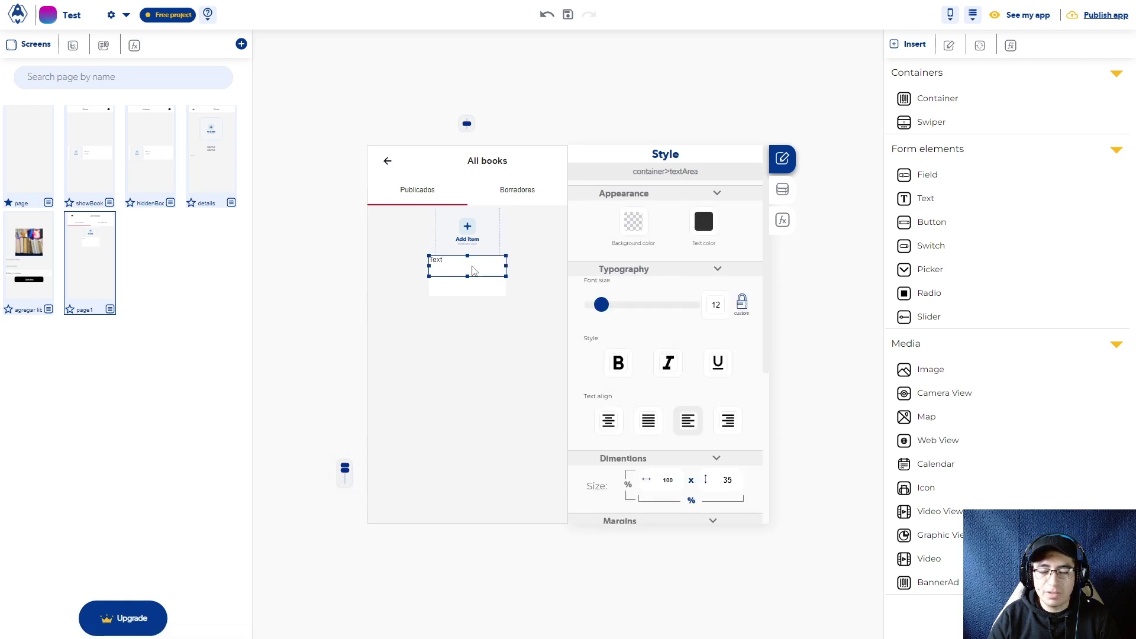